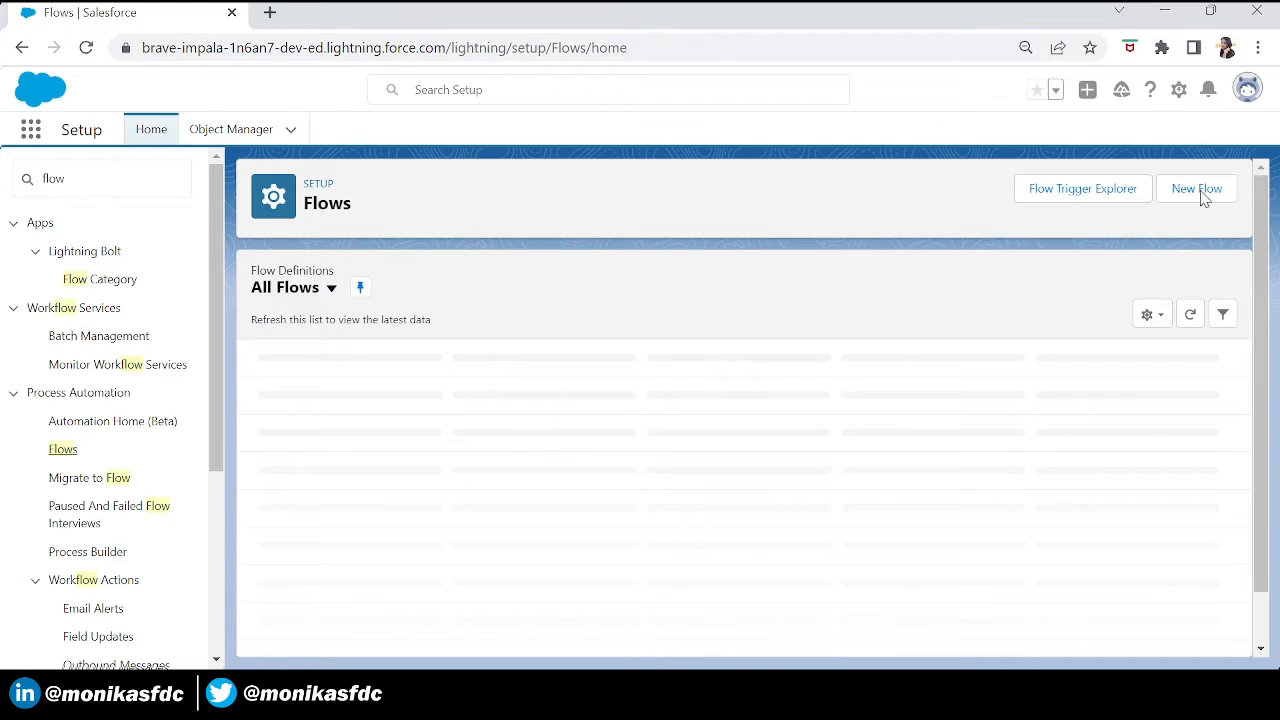
Create a new Screen Flow and add a Screen element between Start and End
{"action": "left_click", "coordinate": [1201, 196]}
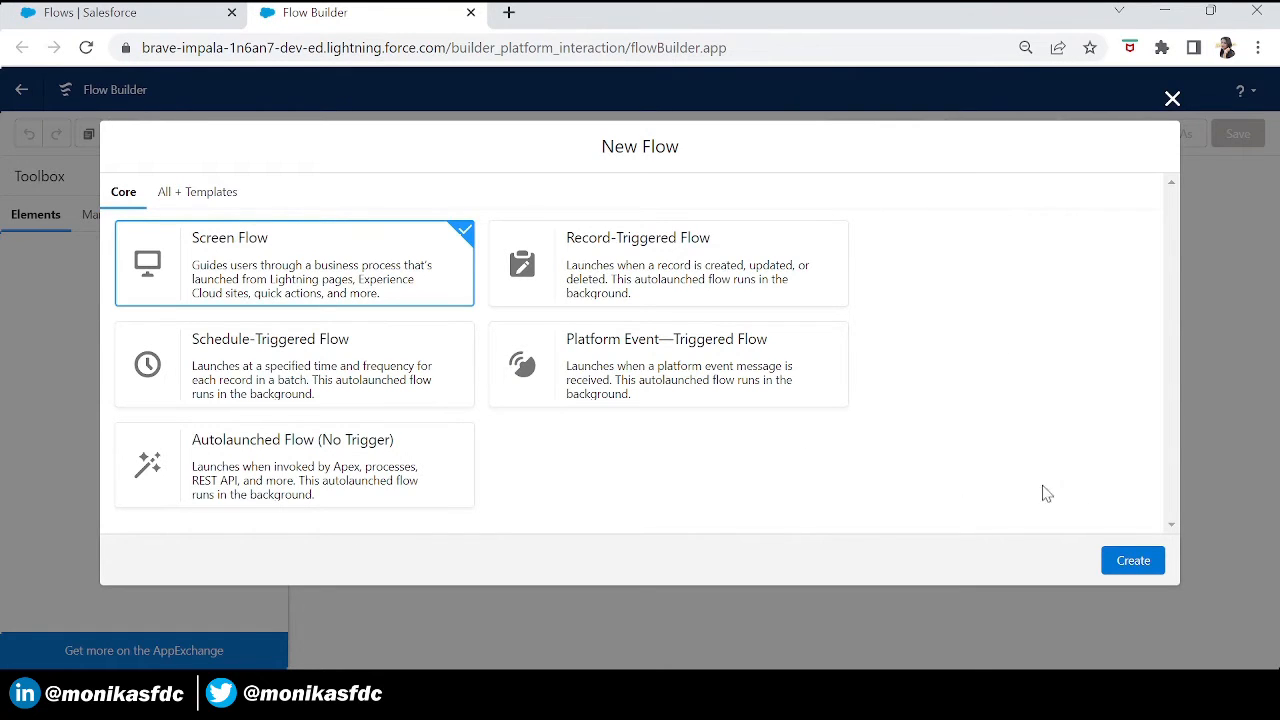
{"action": "left_click", "coordinate": [1120, 557]}
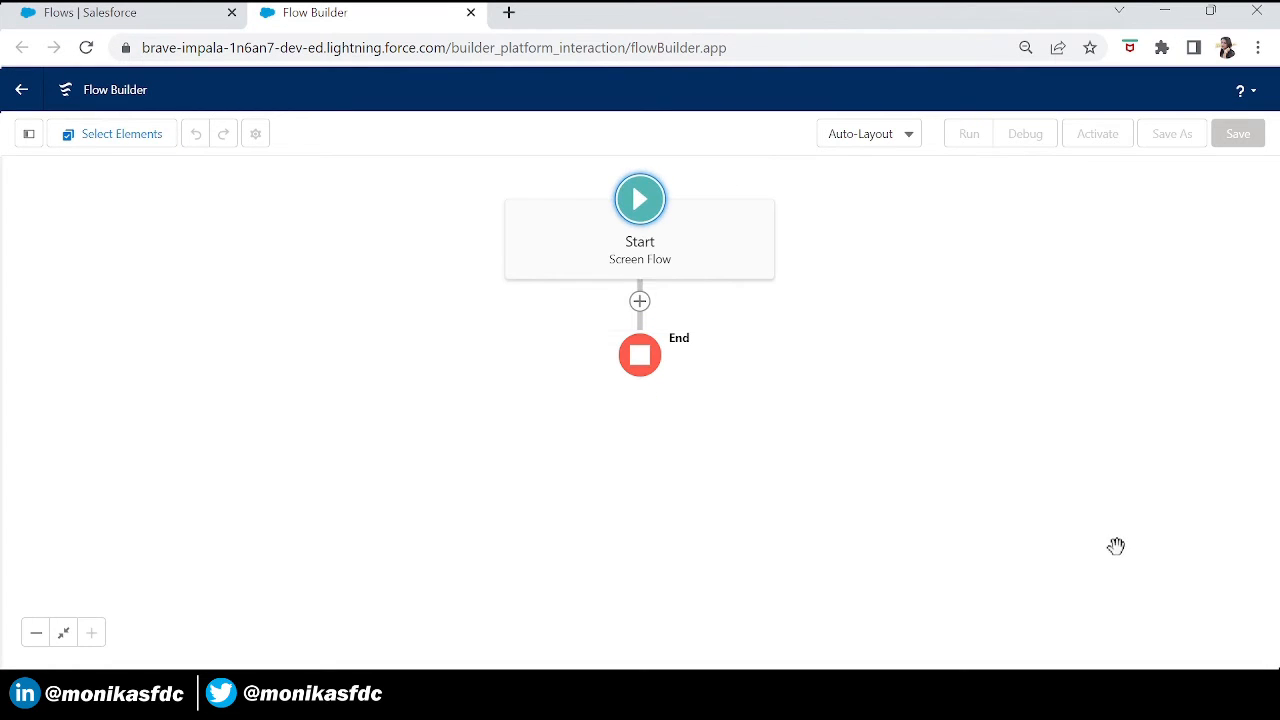
{"action": "left_click", "coordinate": [639, 302]}
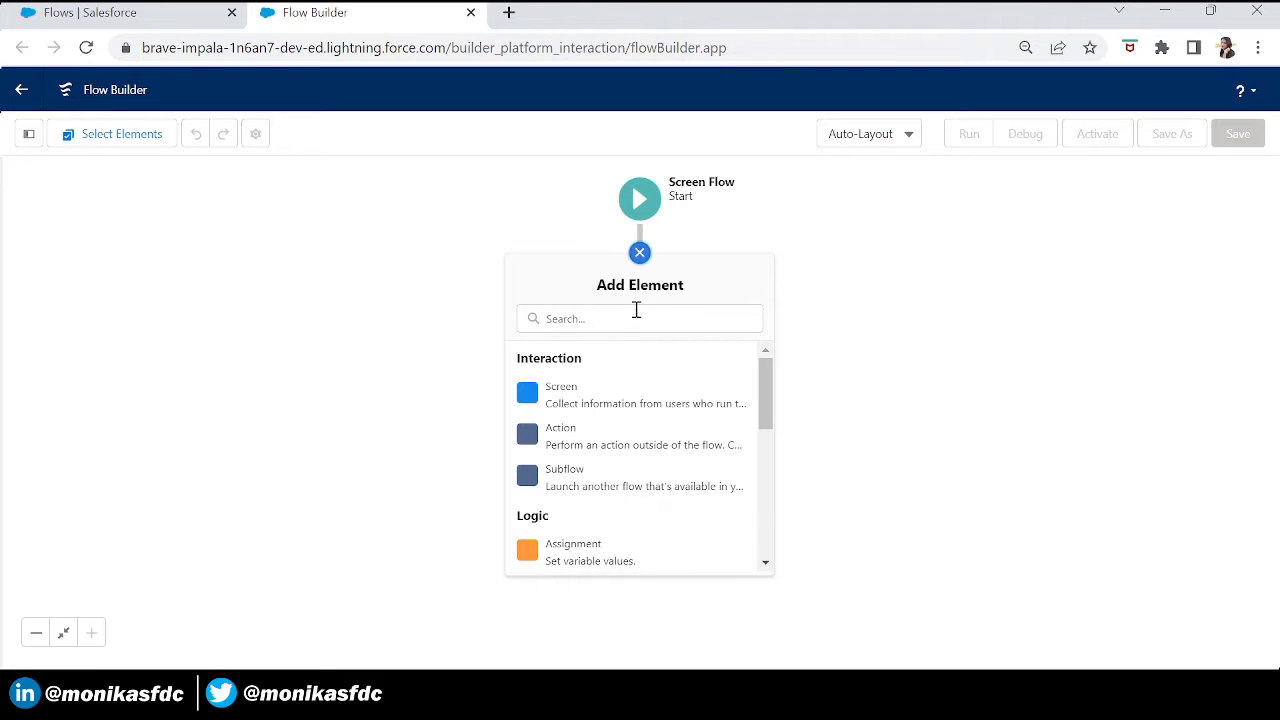
{"action": "left_click", "coordinate": [563, 403]}
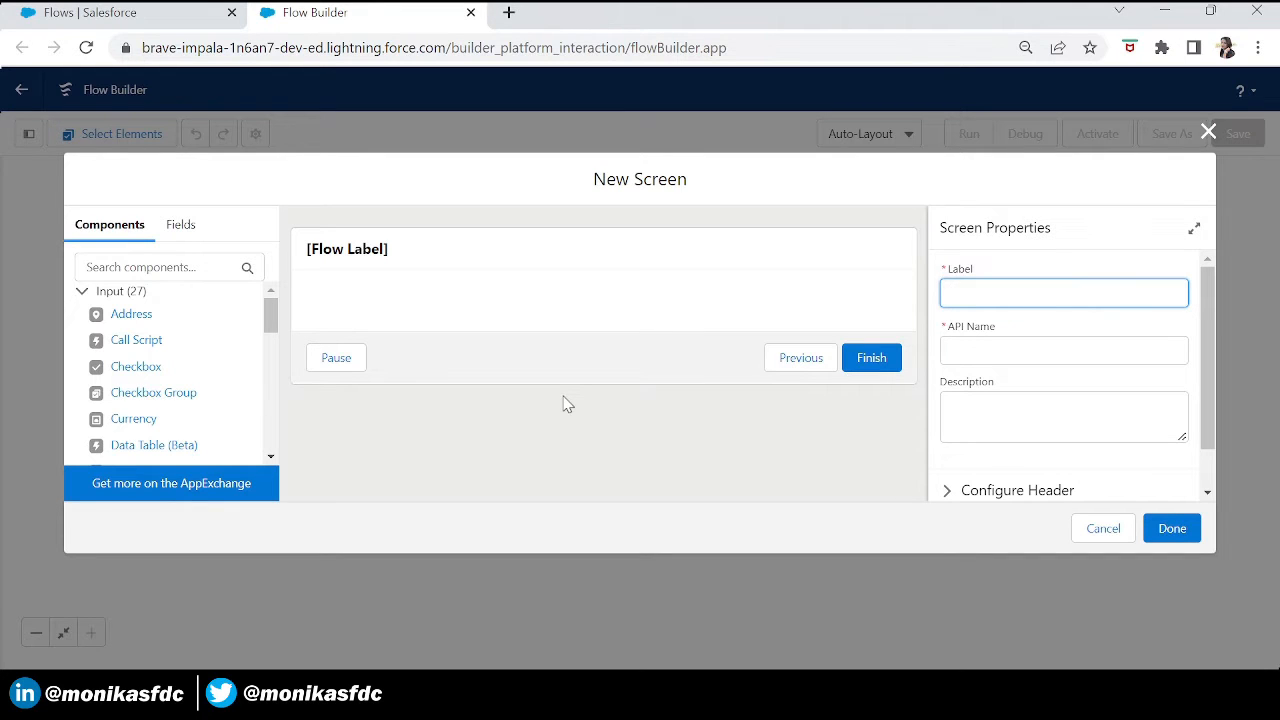
Start a new record variable for the screen's fields with API name caseRecord and description "case object variable"
{"action": "left_click", "coordinate": [181, 231]}
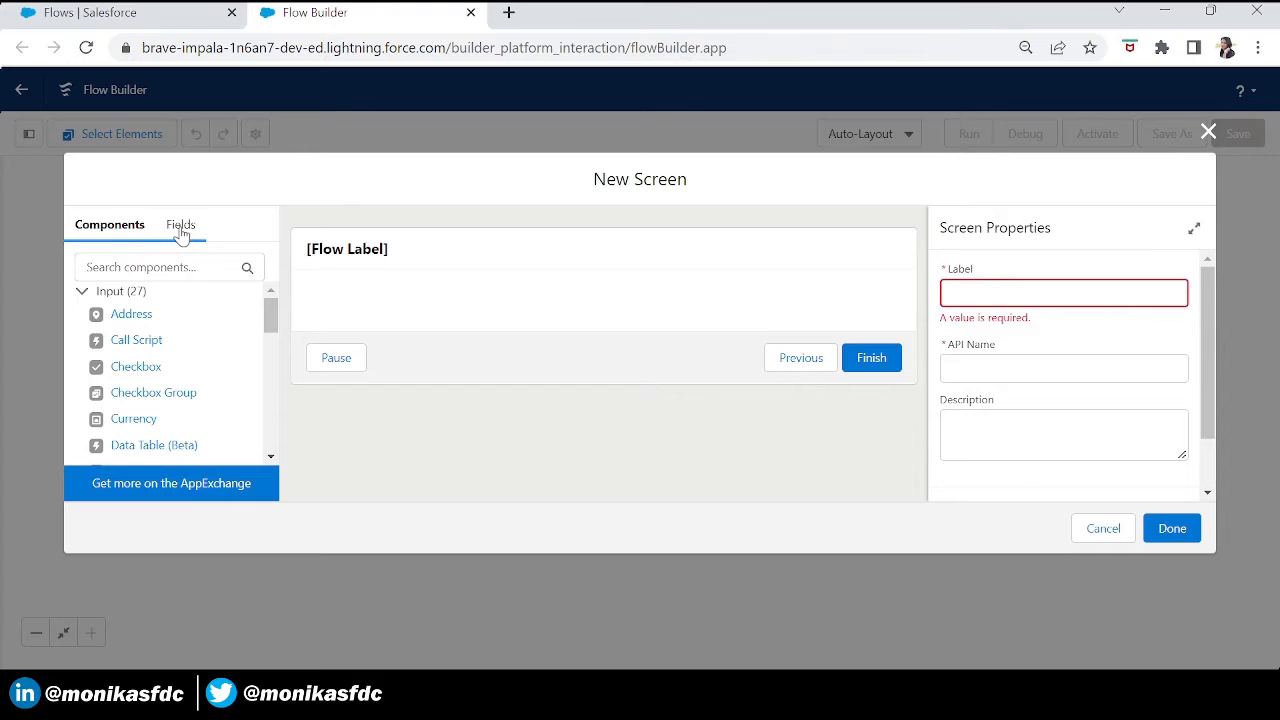
{"action": "left_click", "coordinate": [181, 230]}
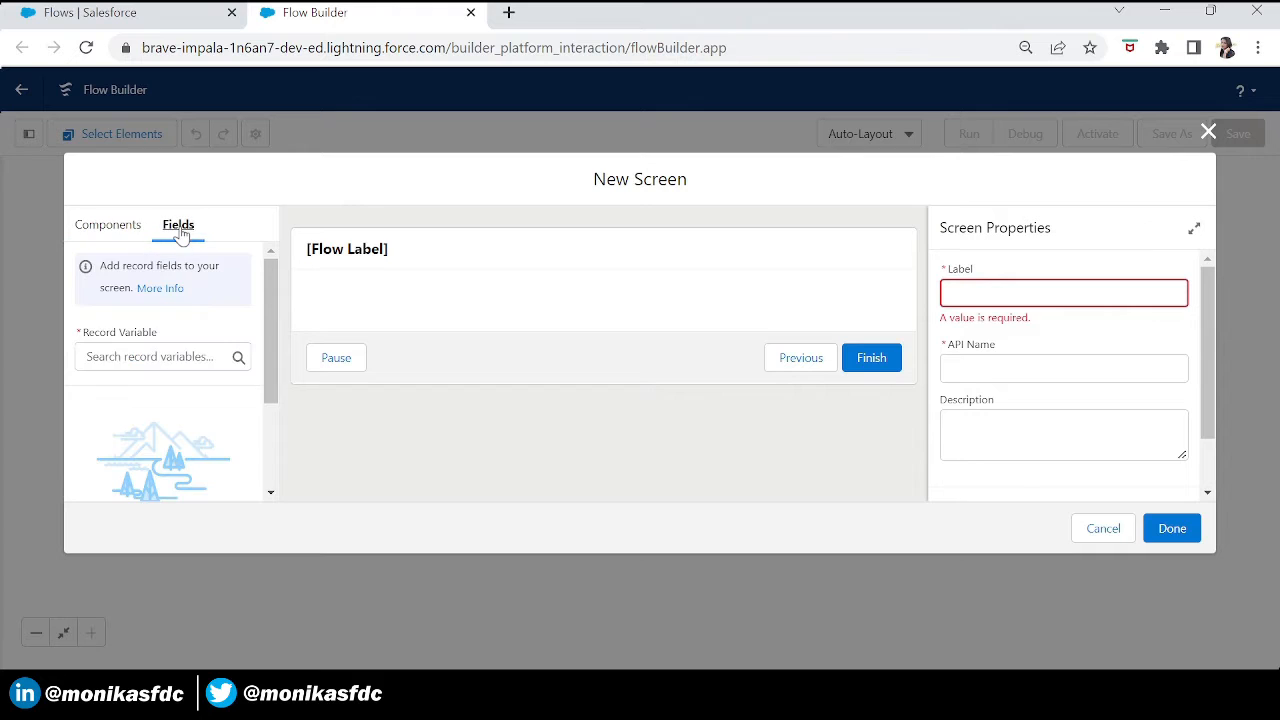
{"action": "left_click", "coordinate": [145, 362]}
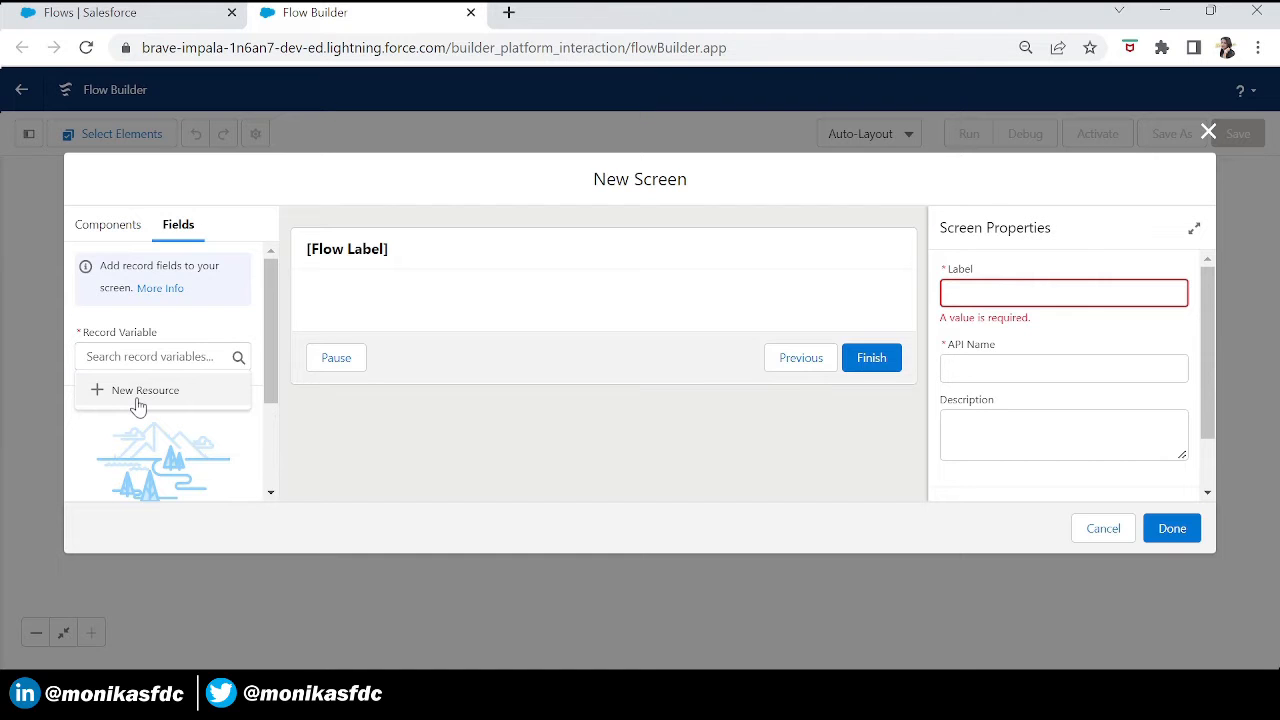
{"action": "left_click", "coordinate": [140, 395]}
{"action": "left_click", "coordinate": [376, 235]}
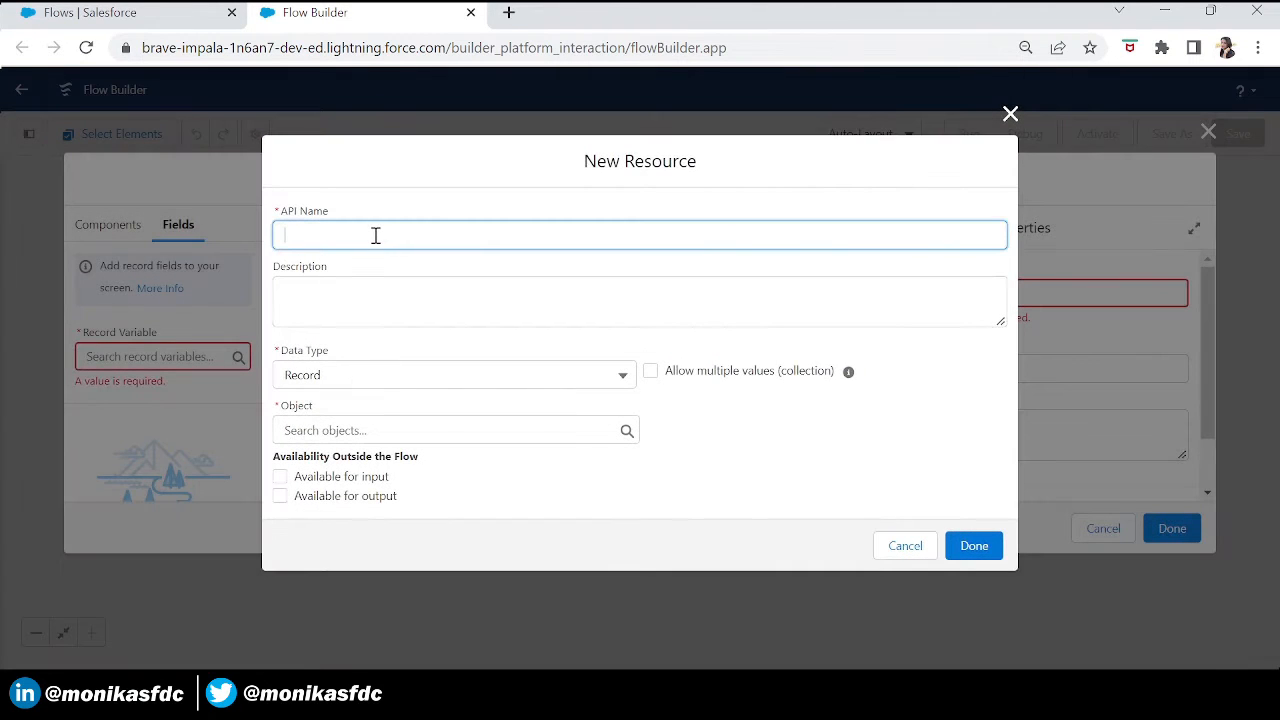
{"action": "type", "text": "caseRecord"}
{"action": "key", "text": "Tab"}
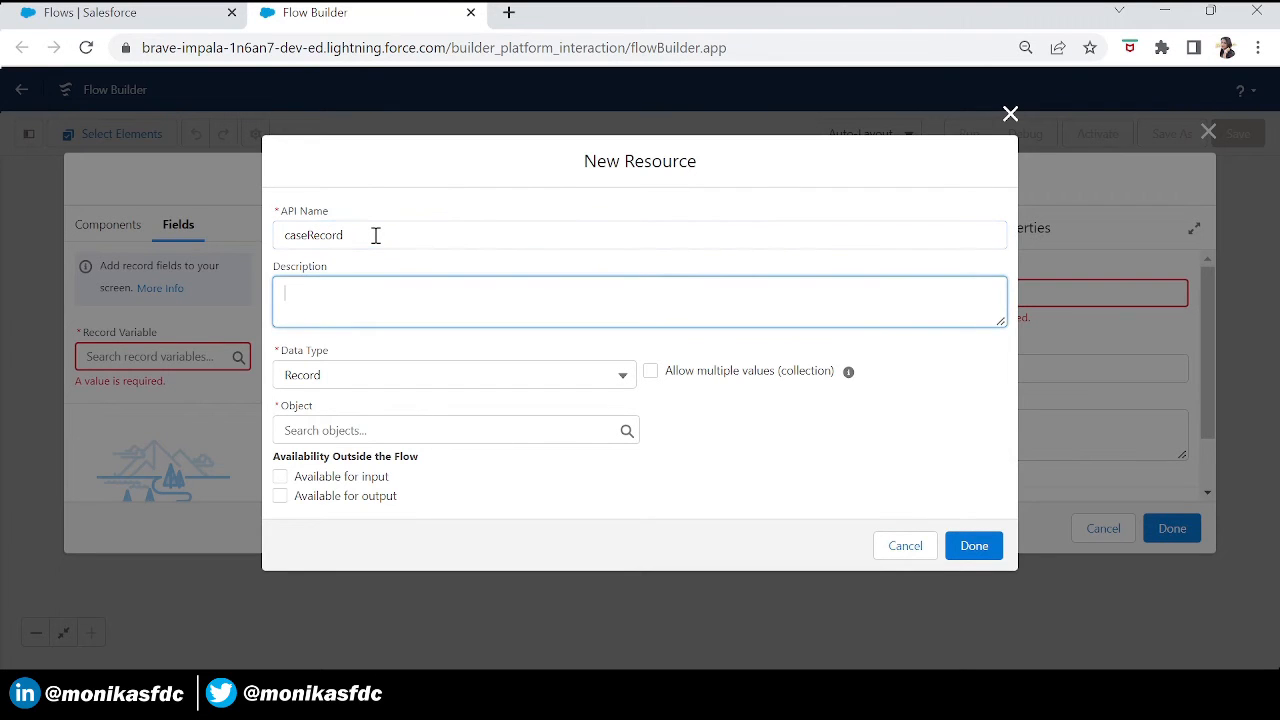
{"action": "type", "text": "case object variable"}
Set the new variable's object to Case and save the resource
{"action": "left_click", "coordinate": [397, 432]}
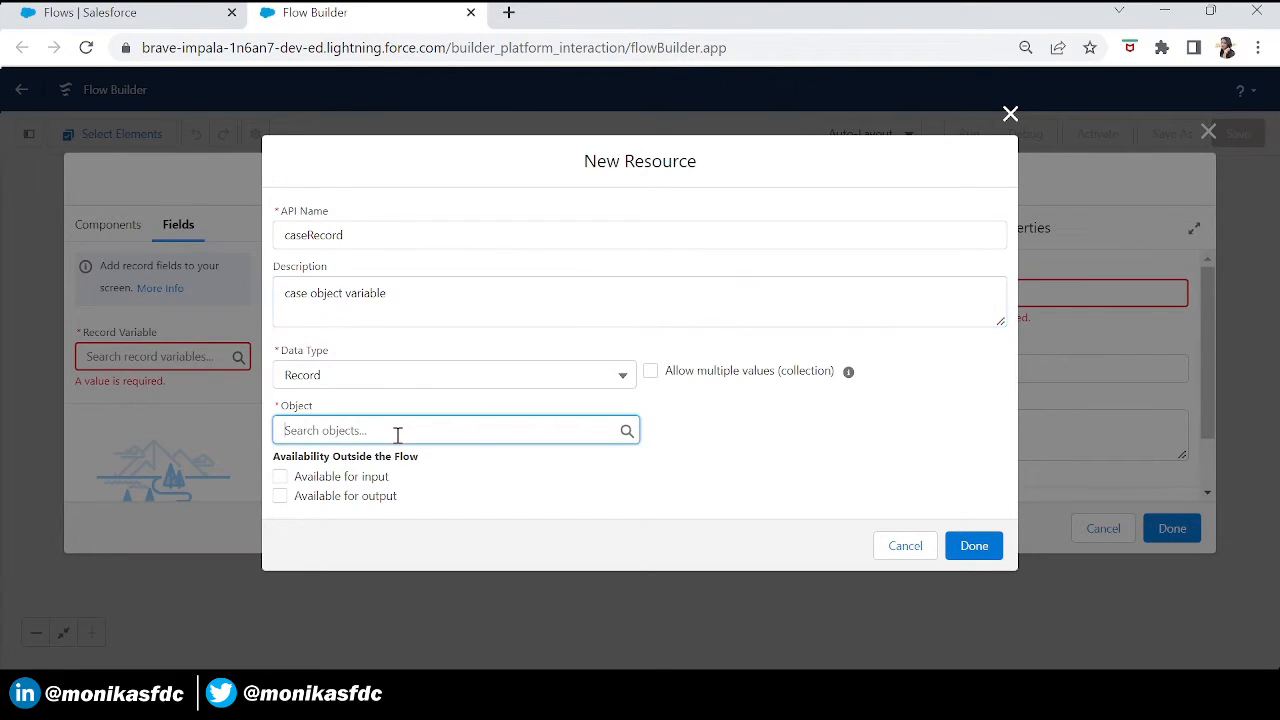
{"action": "type", "text": "case"}
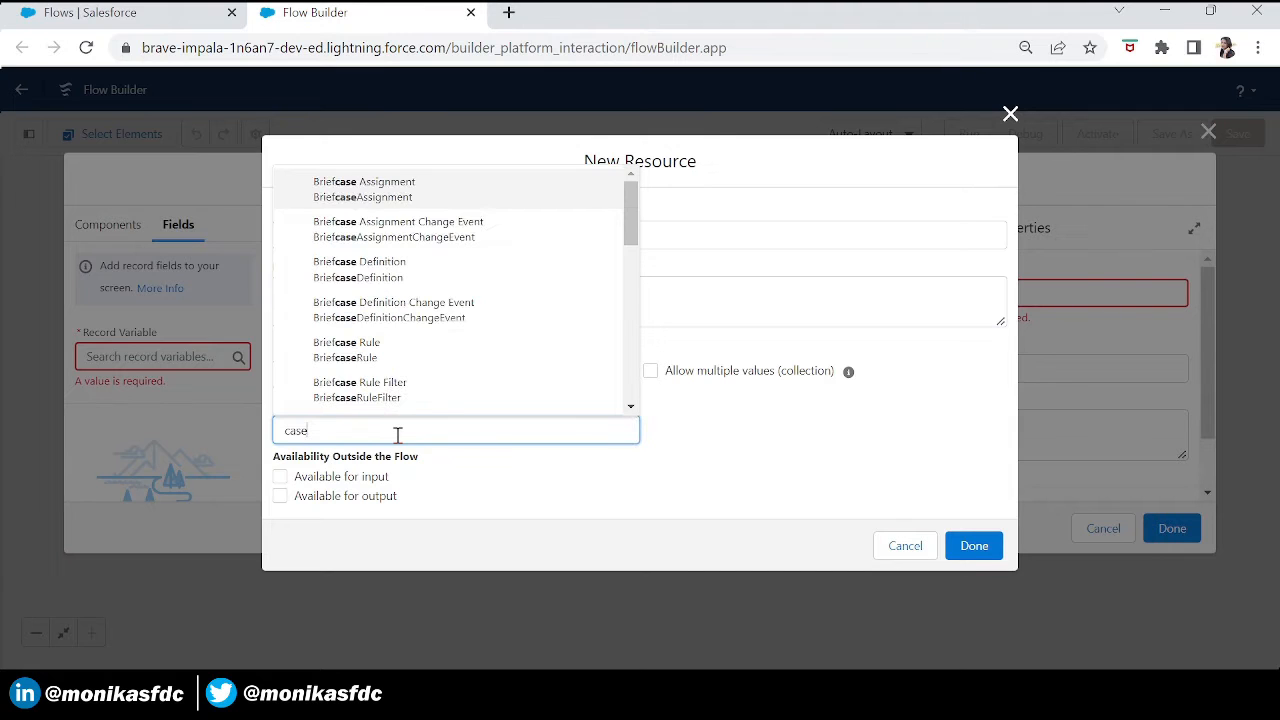
{"action": "left_click_drag", "start_coordinate": [631, 236], "coordinate": [630, 270]}
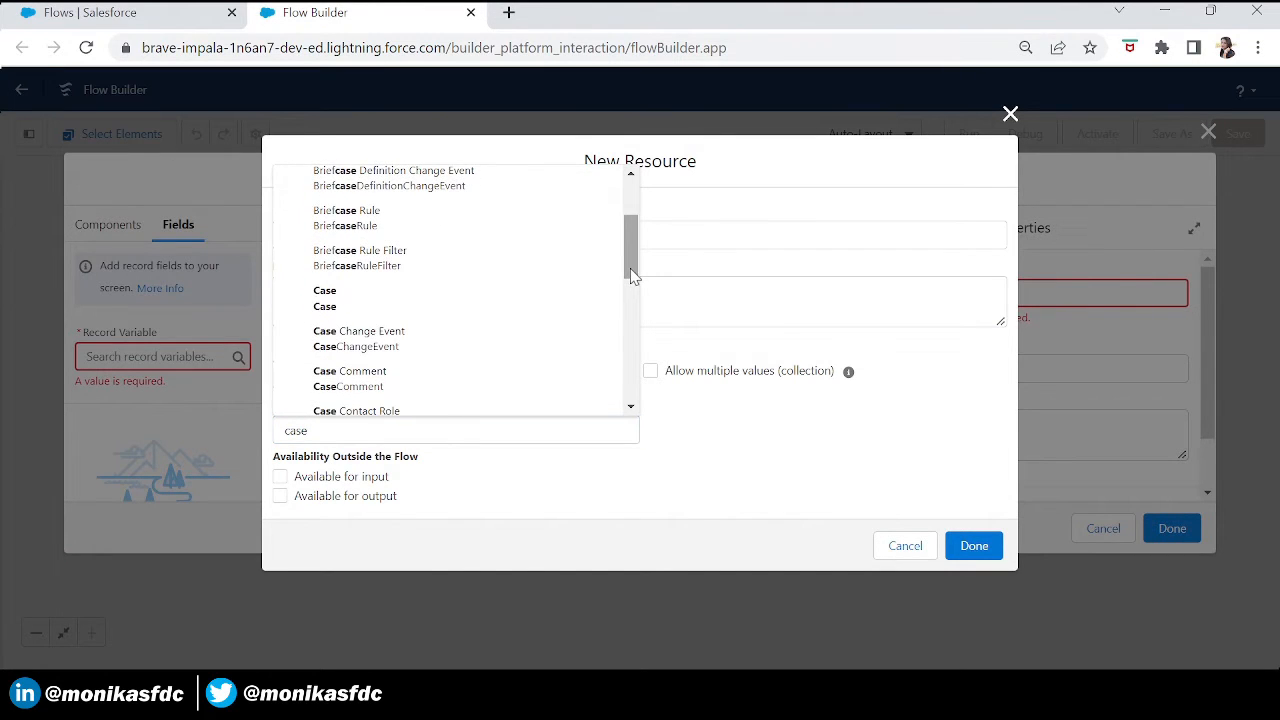
{"action": "left_click", "coordinate": [345, 305]}
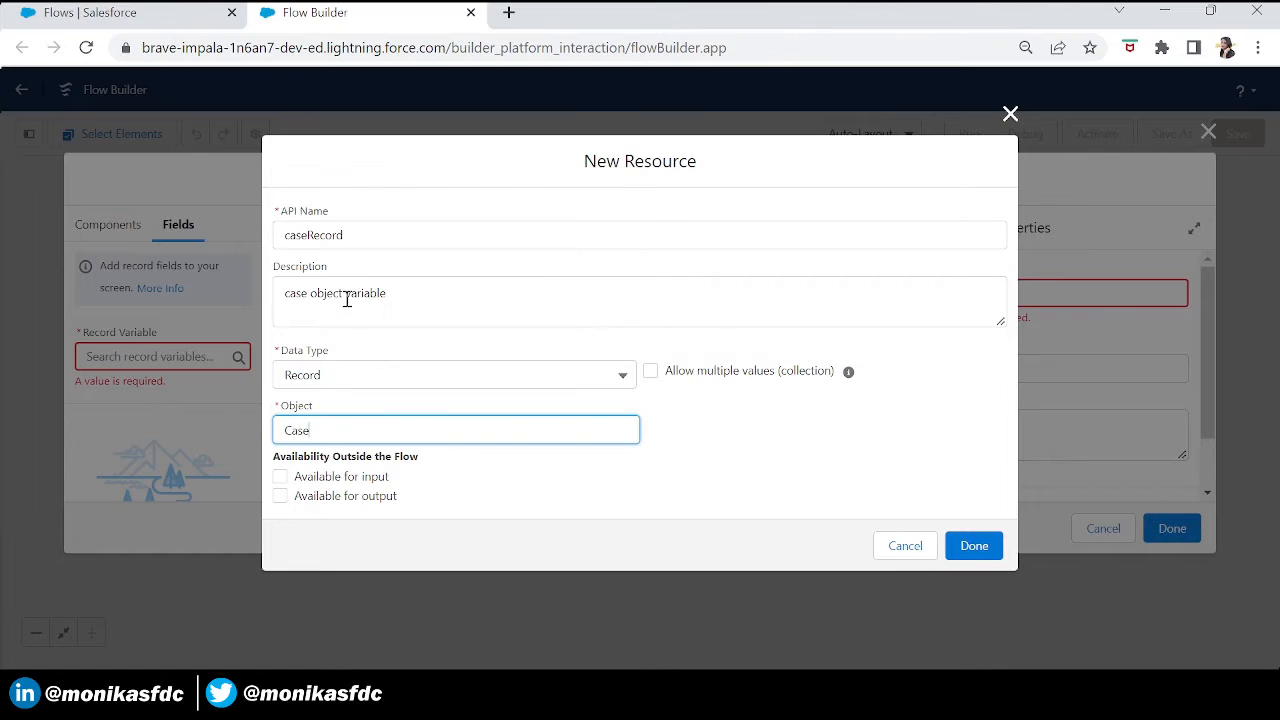
{"action": "left_click", "coordinate": [975, 548]}
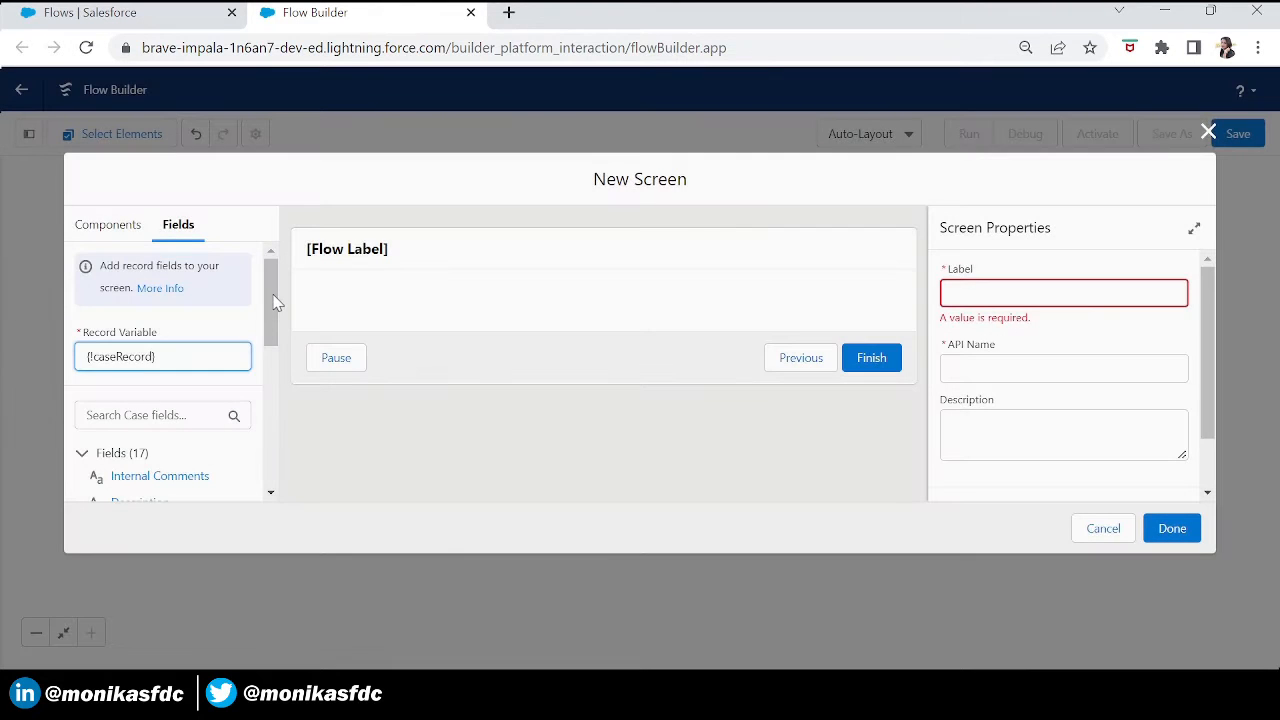
Add the Case Origin field to the screen and place the Subject field below it
{"action": "mouse_move", "coordinate": [277, 317]}
{"action": "left_mouse_down"}
{"action": "mouse_move", "coordinate": [282, 445]}
{"action": "mouse_move", "coordinate": [276, 325]}
{"action": "left_mouse_up"}
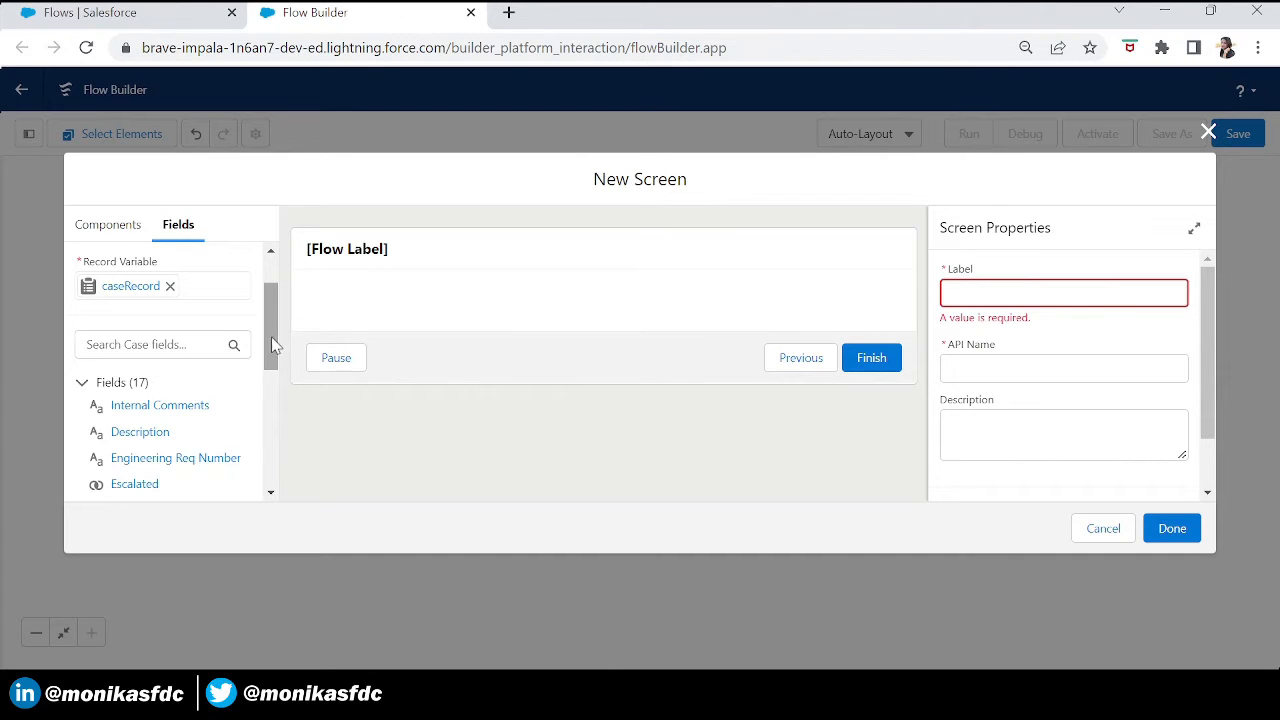
{"action": "left_click_drag", "start_coordinate": [273, 345], "coordinate": [274, 382]}
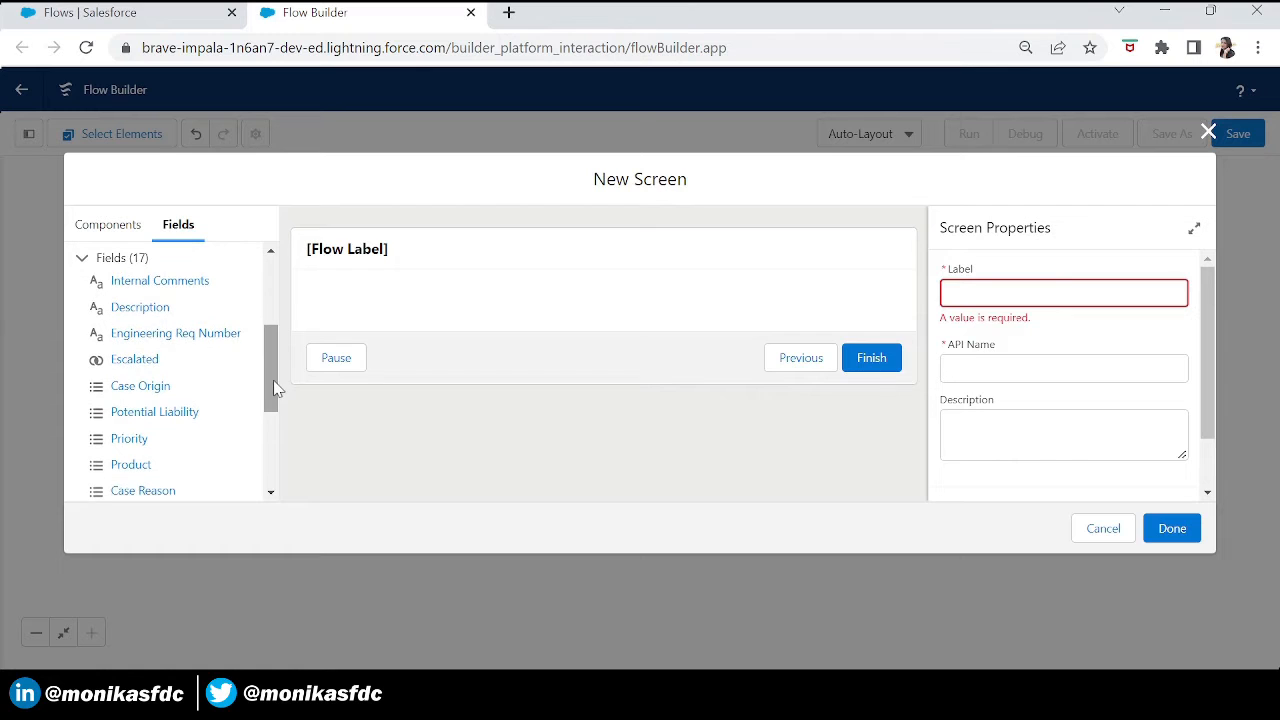
{"action": "left_click_drag", "start_coordinate": [158, 388], "coordinate": [292, 347]}
{"action": "left_click_drag", "start_coordinate": [273, 397], "coordinate": [271, 486]}
{"action": "left_click_drag", "start_coordinate": [128, 357], "coordinate": [315, 381]}
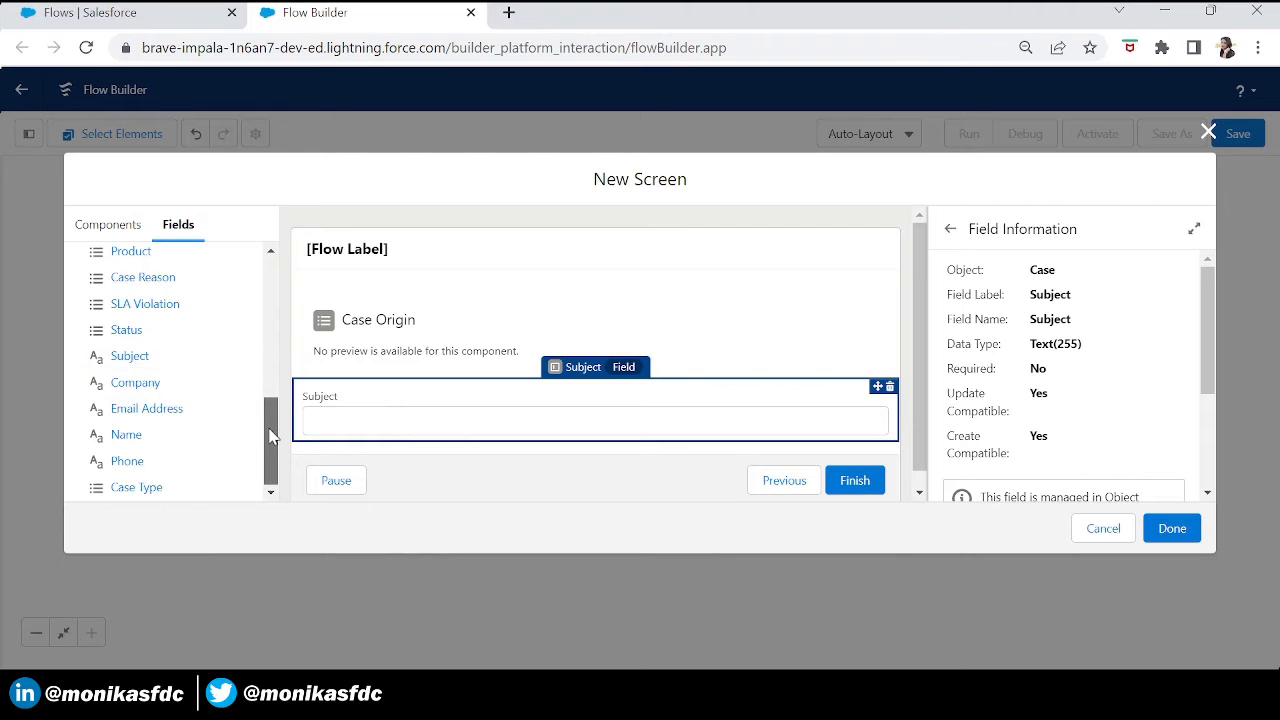
Add the Description and Status case fields to the screen below Subject
{"action": "left_click_drag", "start_coordinate": [270, 437], "coordinate": [272, 337]}
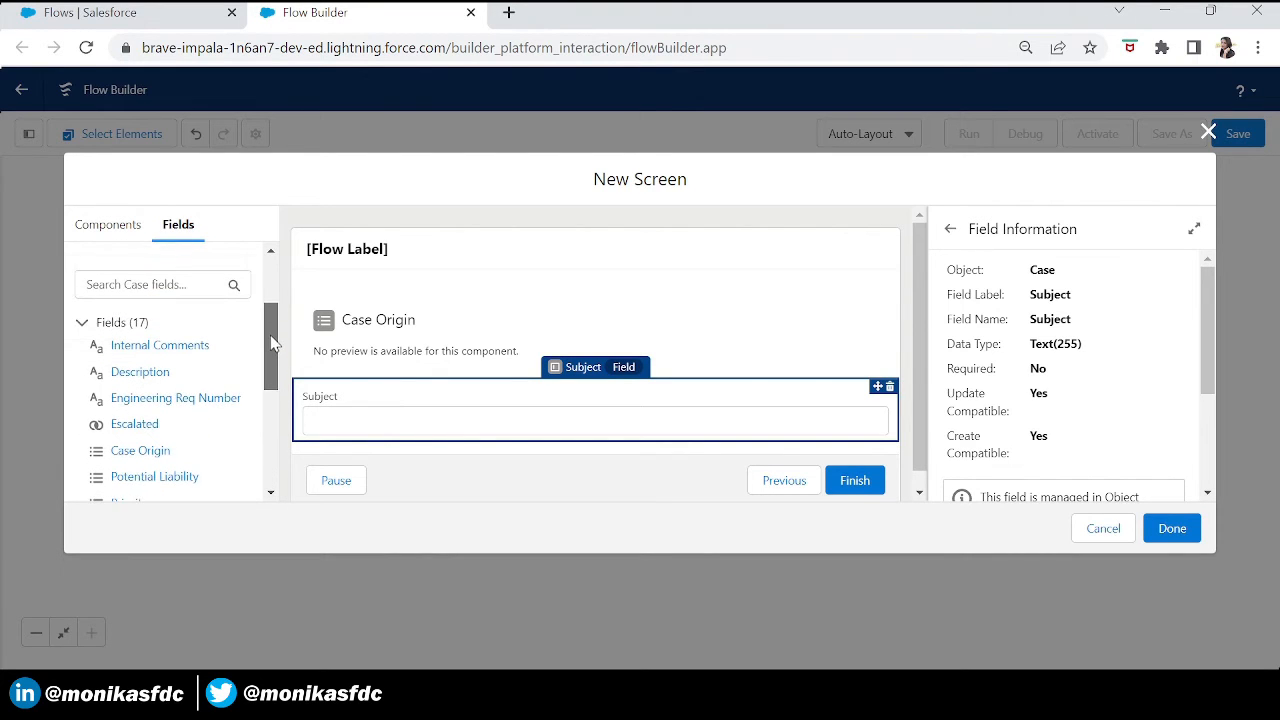
{"action": "scroll", "coordinate": [140, 335], "scroll_direction": "down", "scroll_amount": 1}
{"action": "left_click_drag", "start_coordinate": [140, 338], "coordinate": [268, 464]}
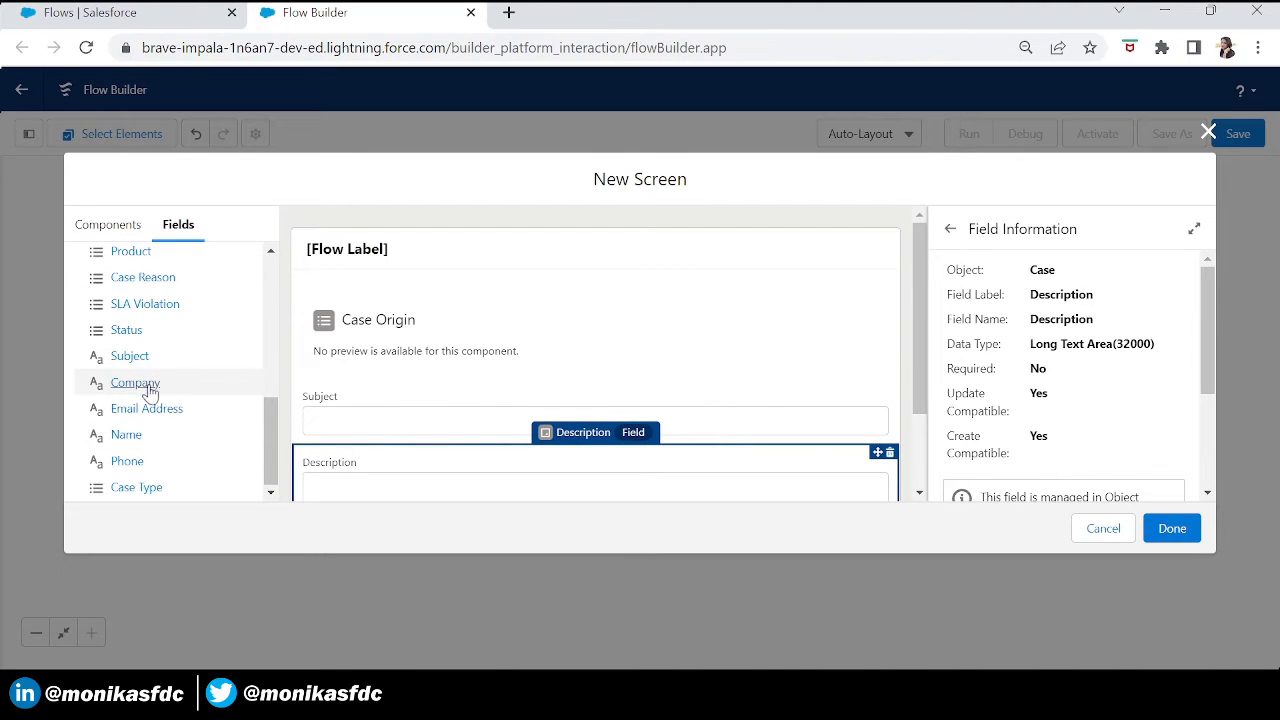
{"action": "left_click_drag", "start_coordinate": [148, 340], "coordinate": [304, 431]}
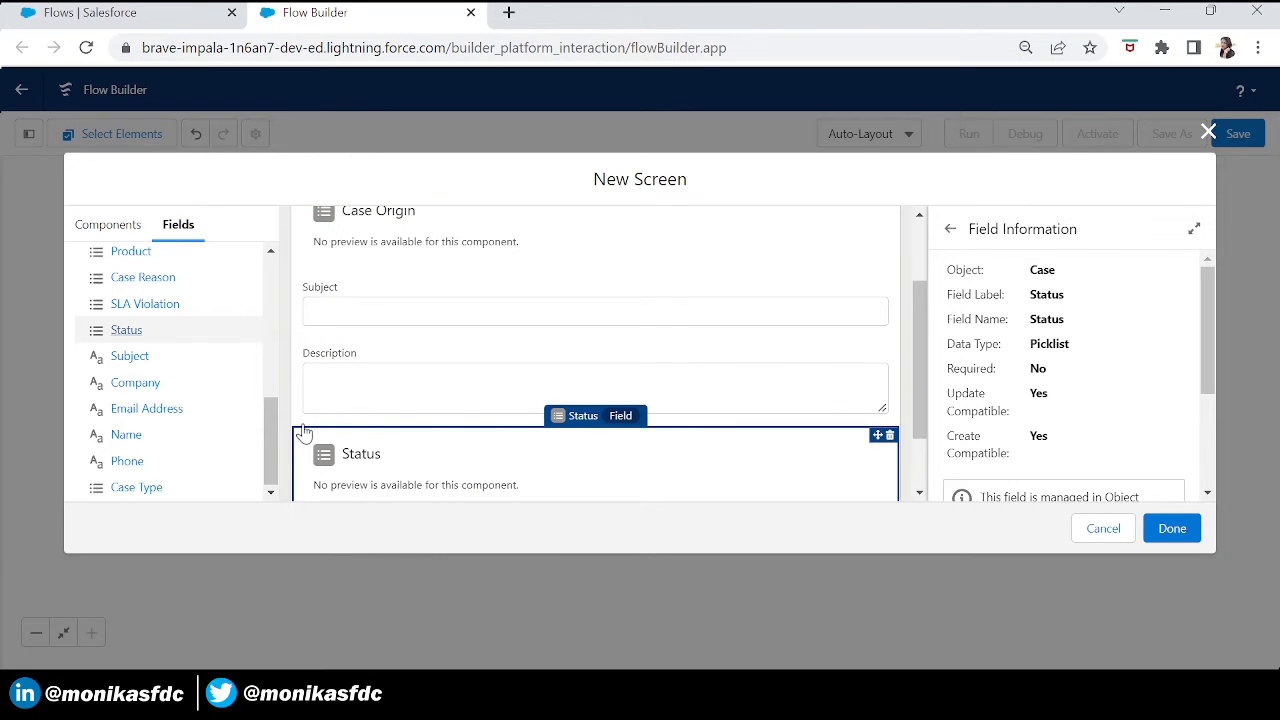
Examine the Subject field's data type, required setting and field visibility options
{"action": "left_click", "coordinate": [566, 295]}
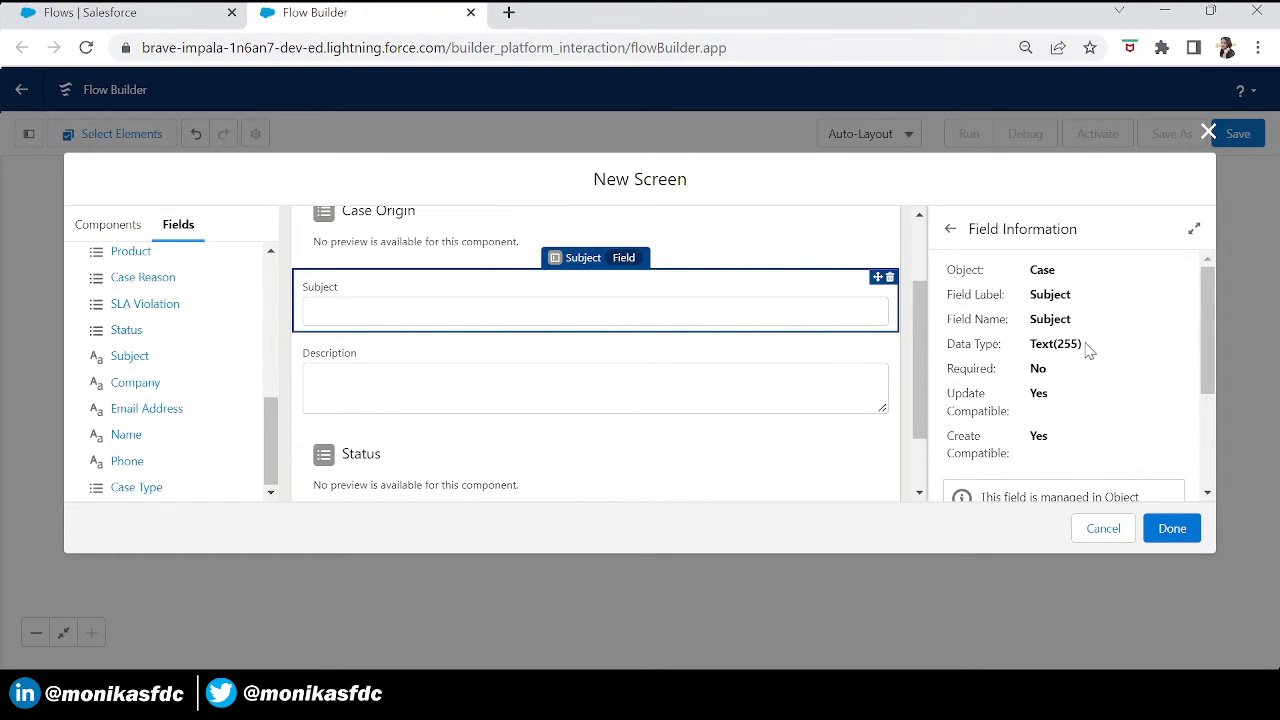
{"action": "left_click_drag", "start_coordinate": [1090, 348], "coordinate": [1036, 357]}
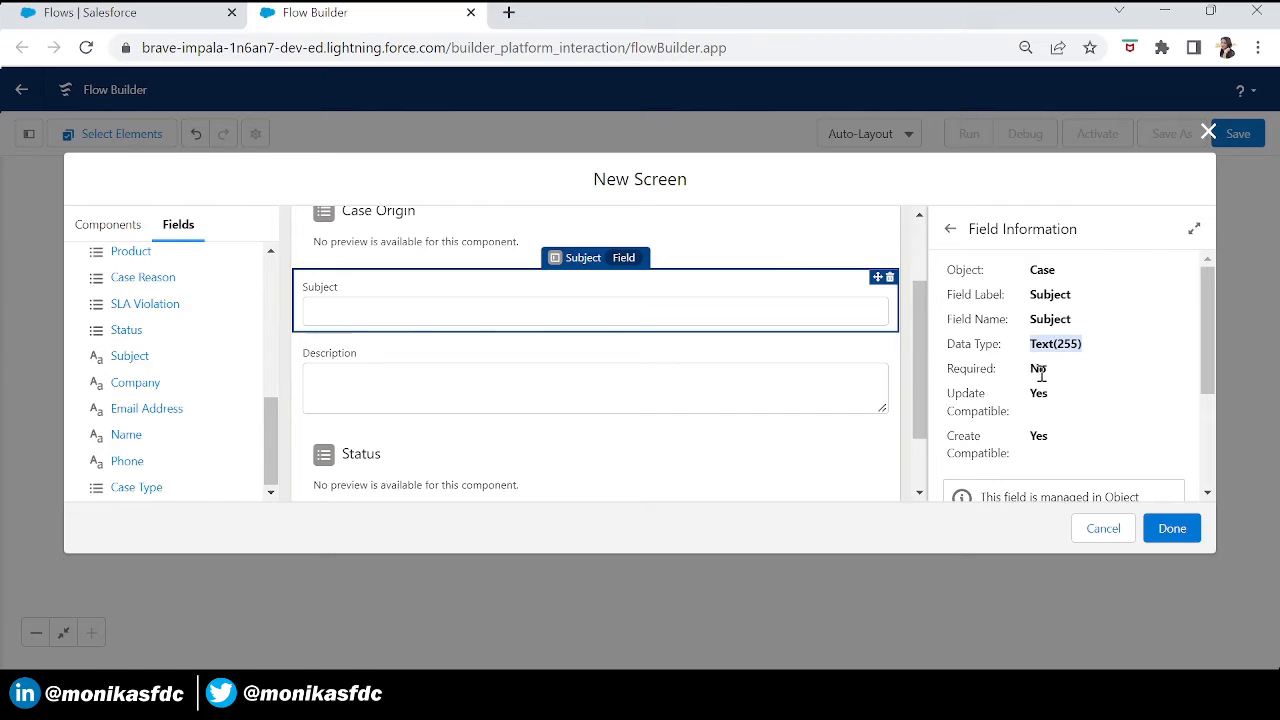
{"action": "left_click_drag", "start_coordinate": [1031, 372], "coordinate": [1041, 373]}
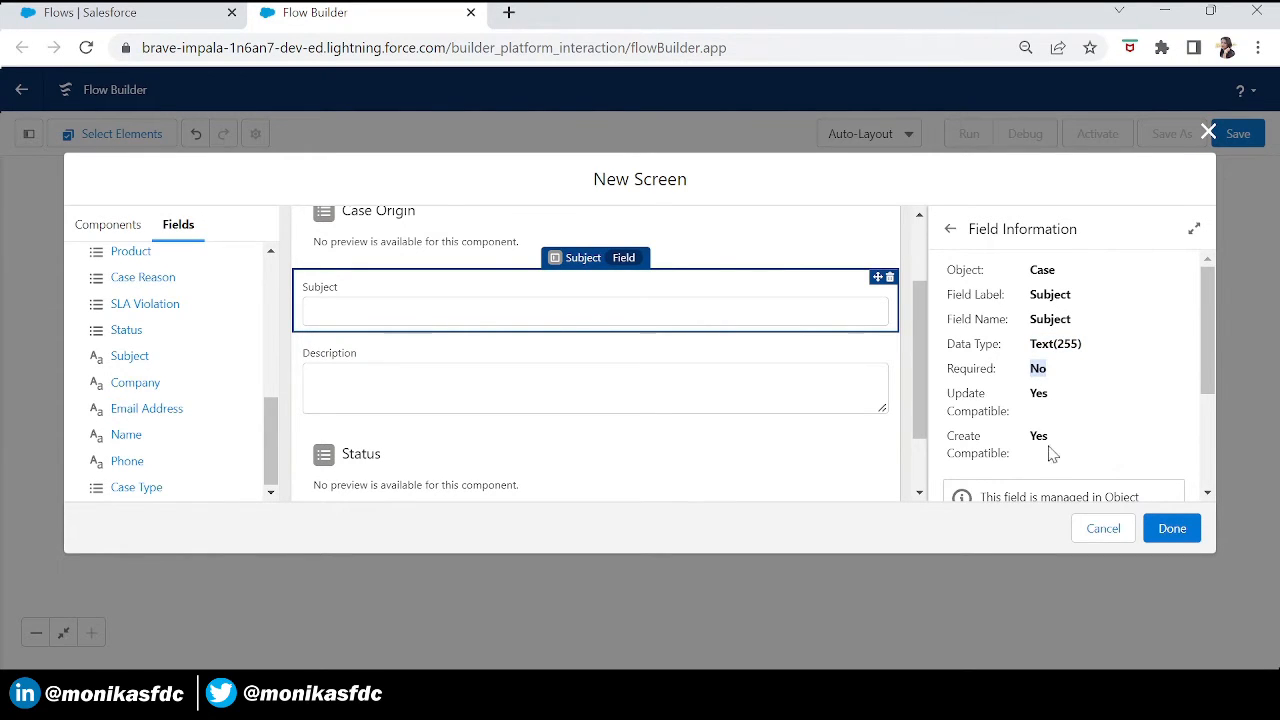
{"action": "left_click_drag", "start_coordinate": [1209, 374], "coordinate": [1212, 487]}
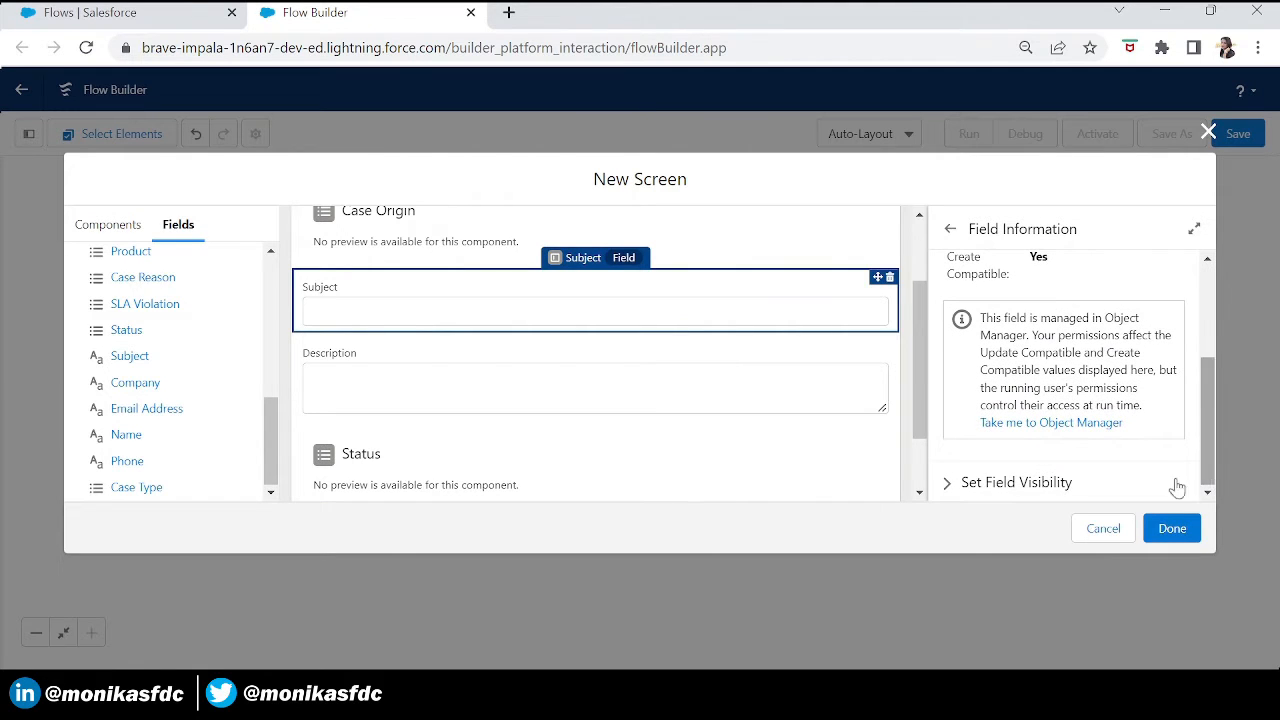
{"action": "left_click", "coordinate": [948, 483]}
{"action": "left_click_drag", "start_coordinate": [1211, 396], "coordinate": [1212, 460]}
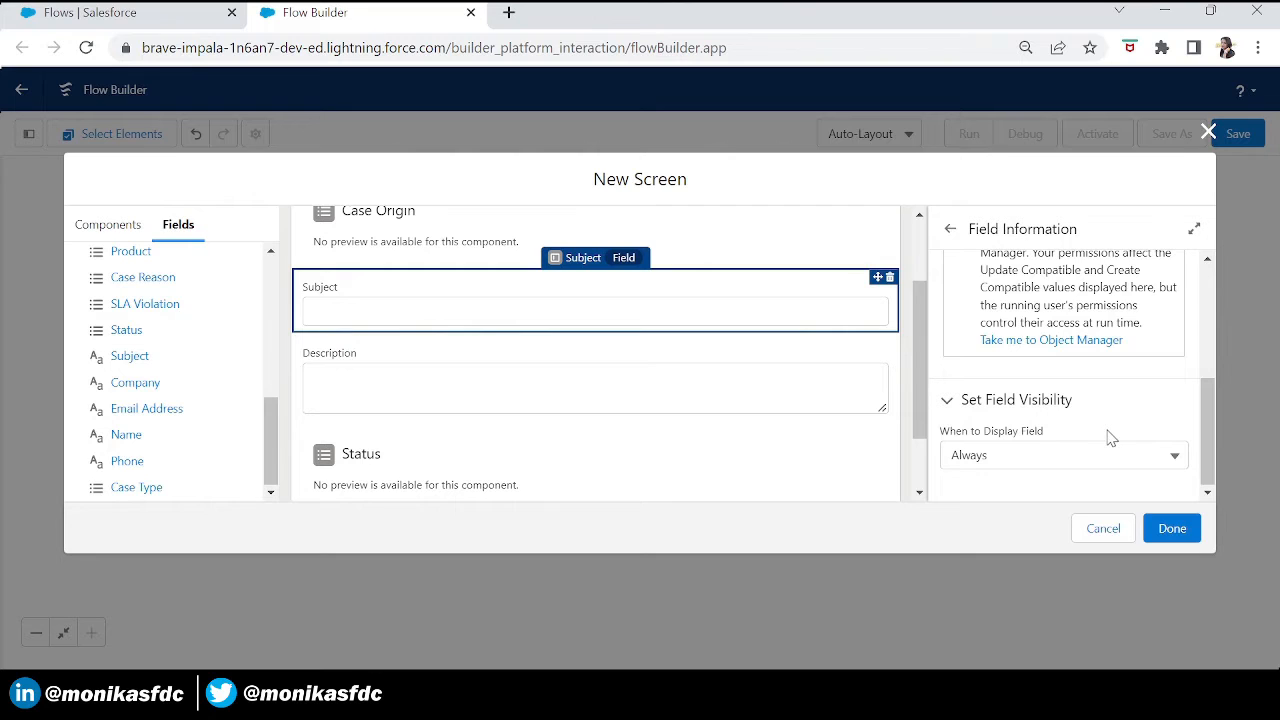
Examine the data type of the Description field and the data type and required setting of the Status field
{"action": "left_click", "coordinate": [816, 402]}
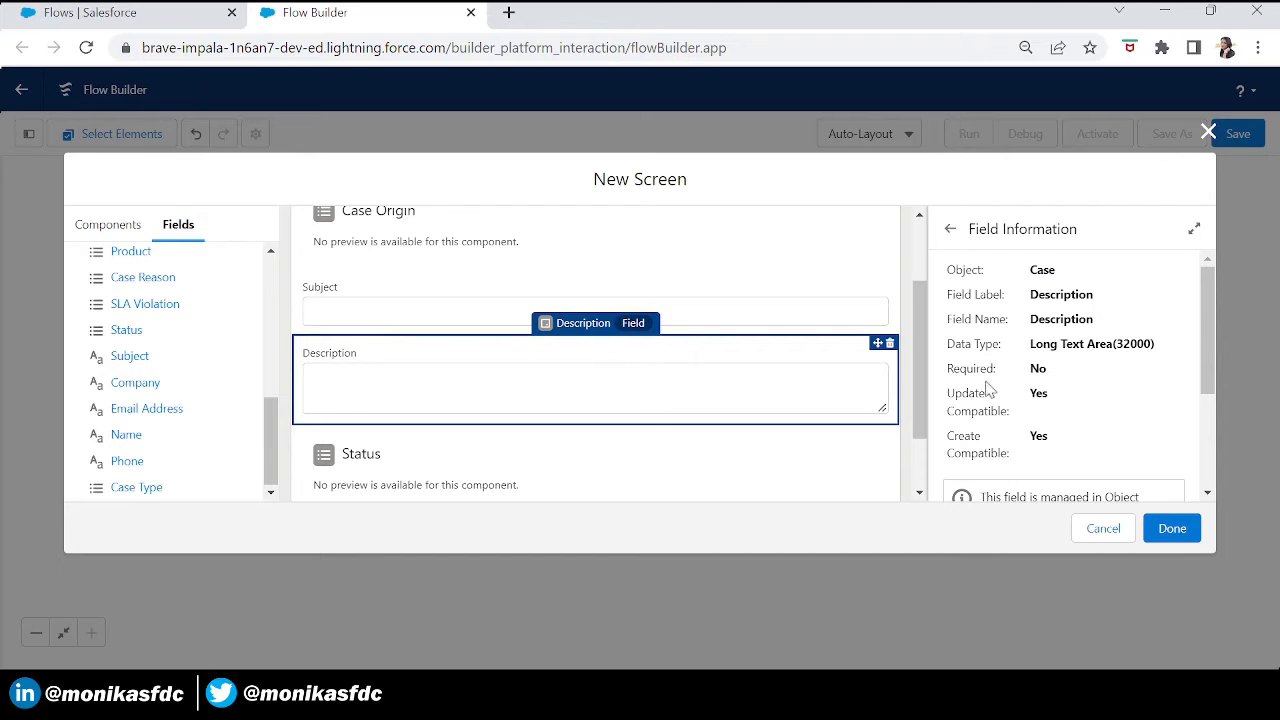
{"action": "left_click_drag", "start_coordinate": [1055, 344], "coordinate": [1113, 344]}
{"action": "left_click_drag", "start_coordinate": [920, 387], "coordinate": [922, 484]}
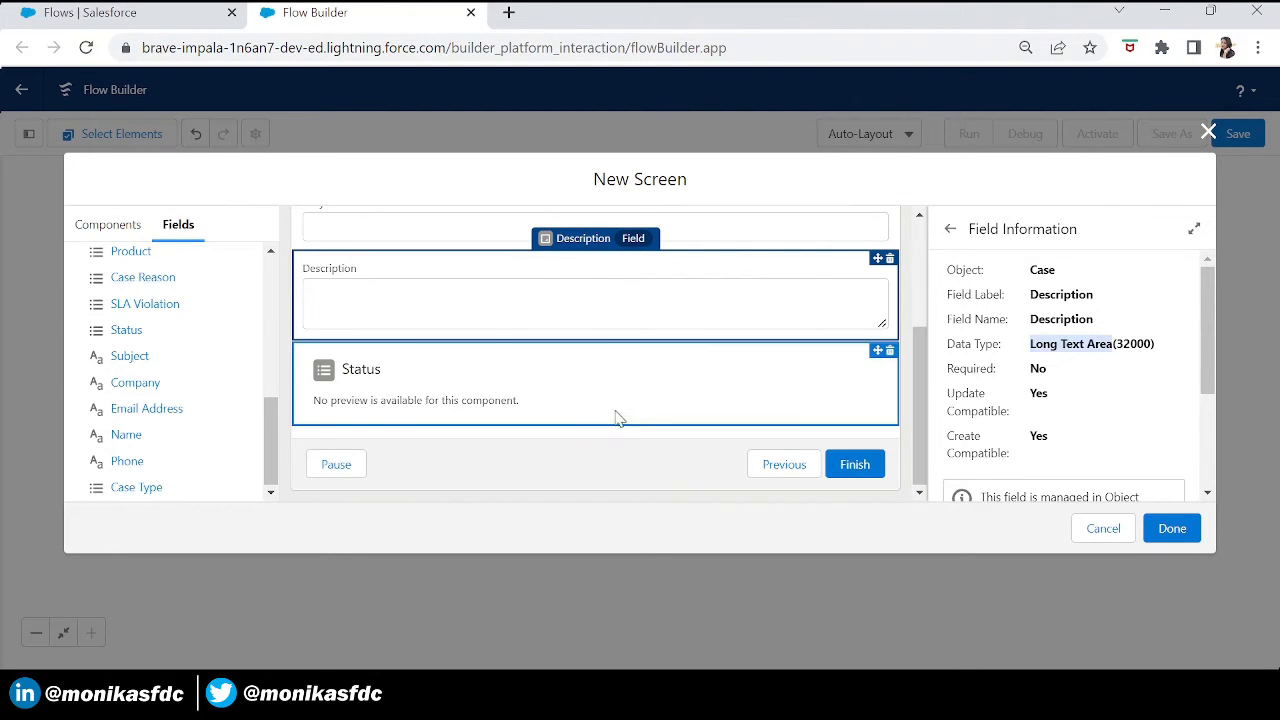
{"action": "left_click", "coordinate": [561, 393]}
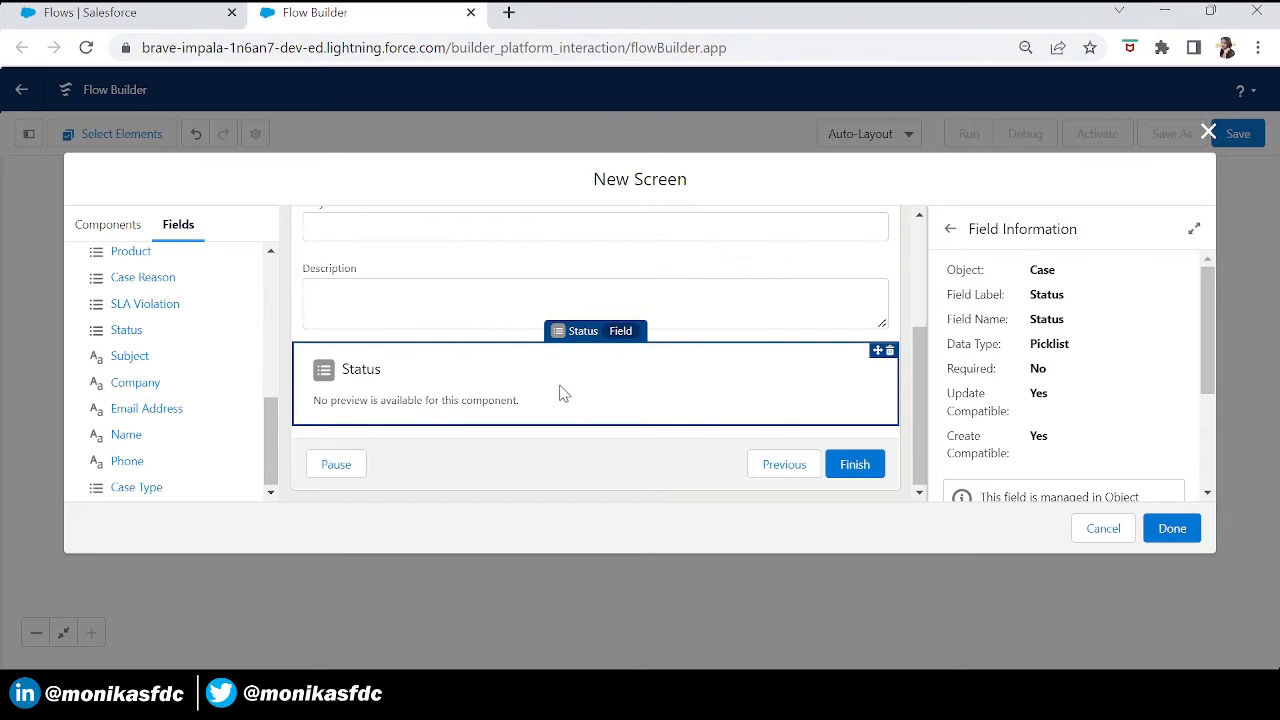
{"action": "double_click", "coordinate": [1048, 345]}
{"action": "double_click", "coordinate": [1040, 368]}
Label the screen "Create Case", accept the matching API name, and finish the screen element
{"action": "left_click_drag", "start_coordinate": [922, 392], "coordinate": [923, 278]}
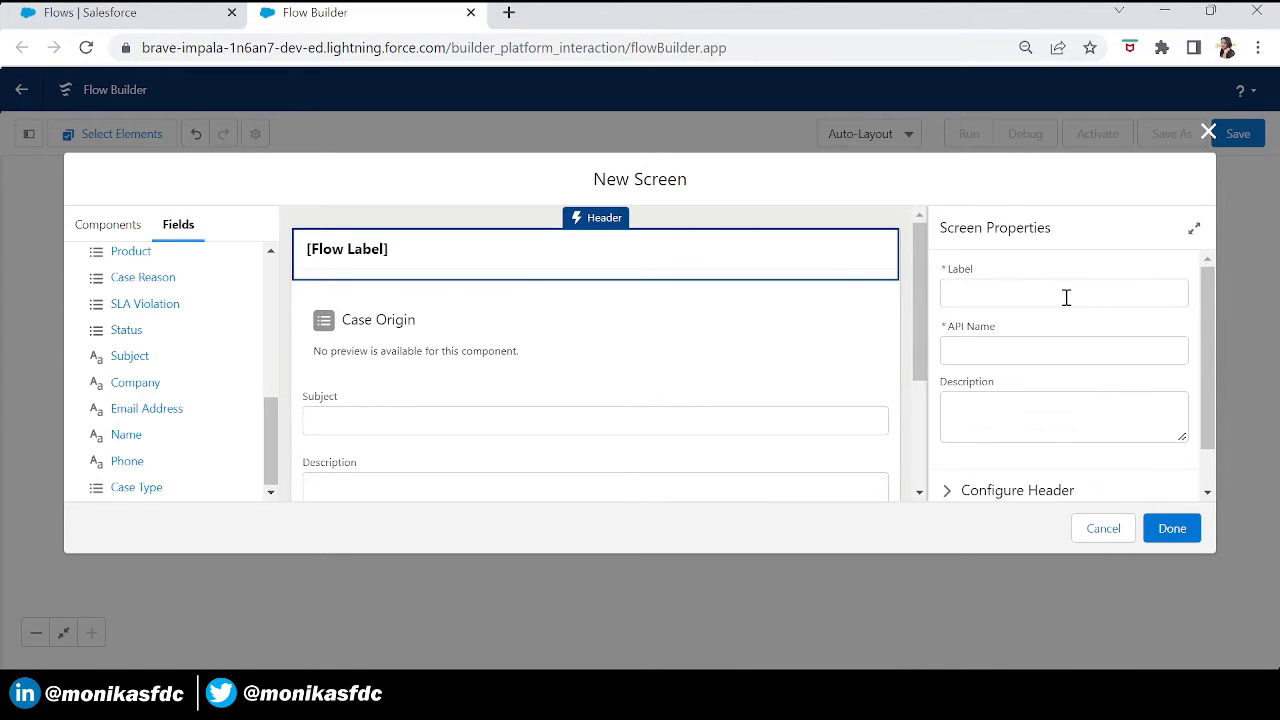
{"action": "left_click", "coordinate": [1066, 297]}
{"action": "type", "text": "C"}
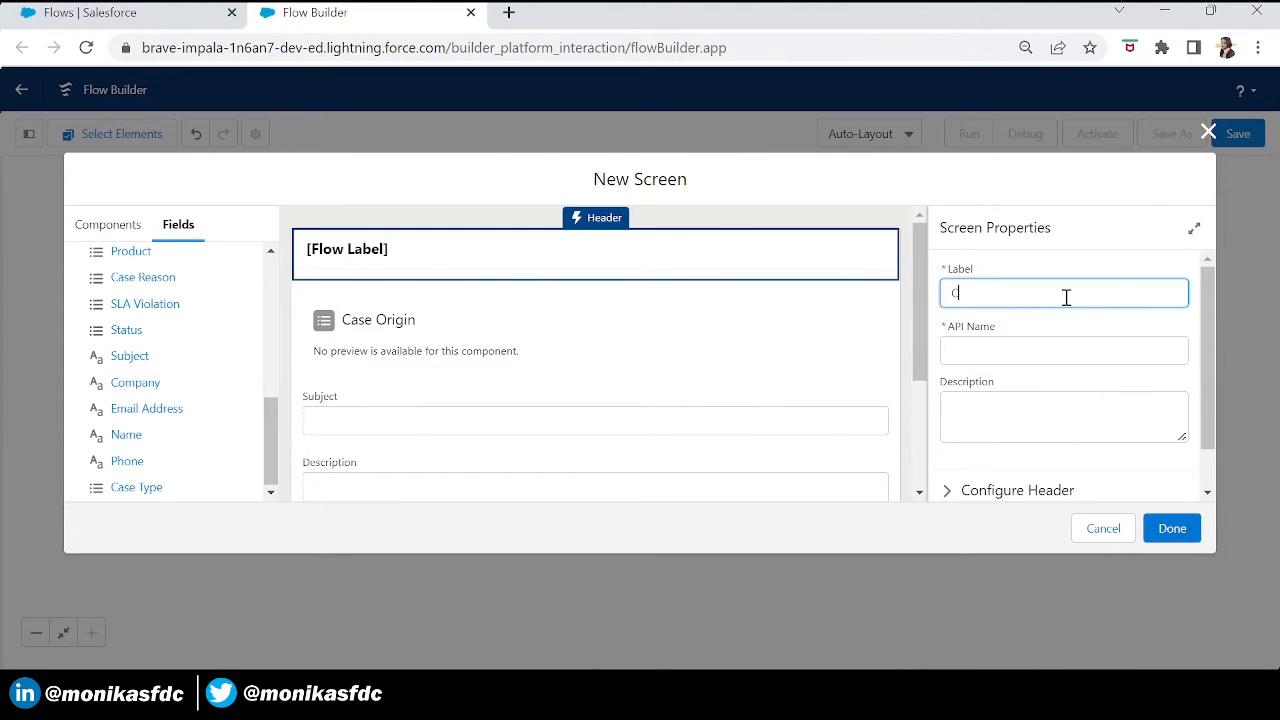
{"action": "type", "text": "reate Case"}
{"action": "key", "text": "Tab"}
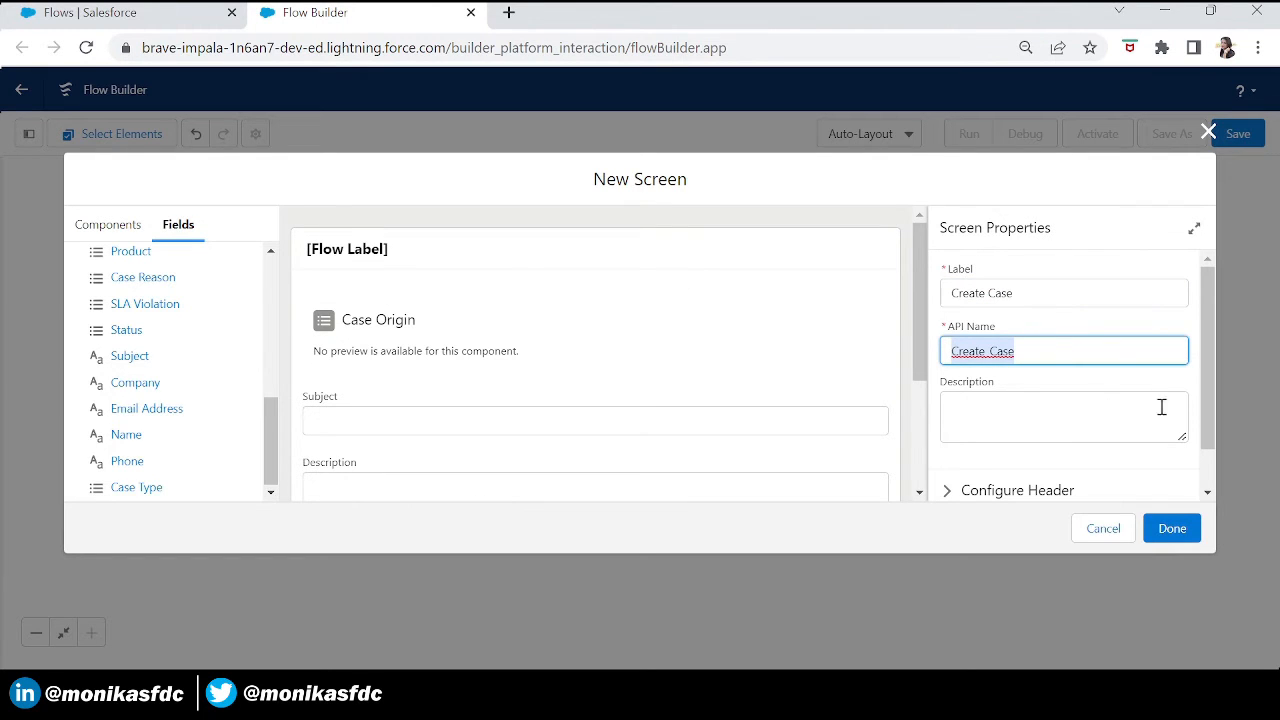
{"action": "scroll", "coordinate": [1207, 489], "scroll_direction": "down", "scroll_amount": 1}
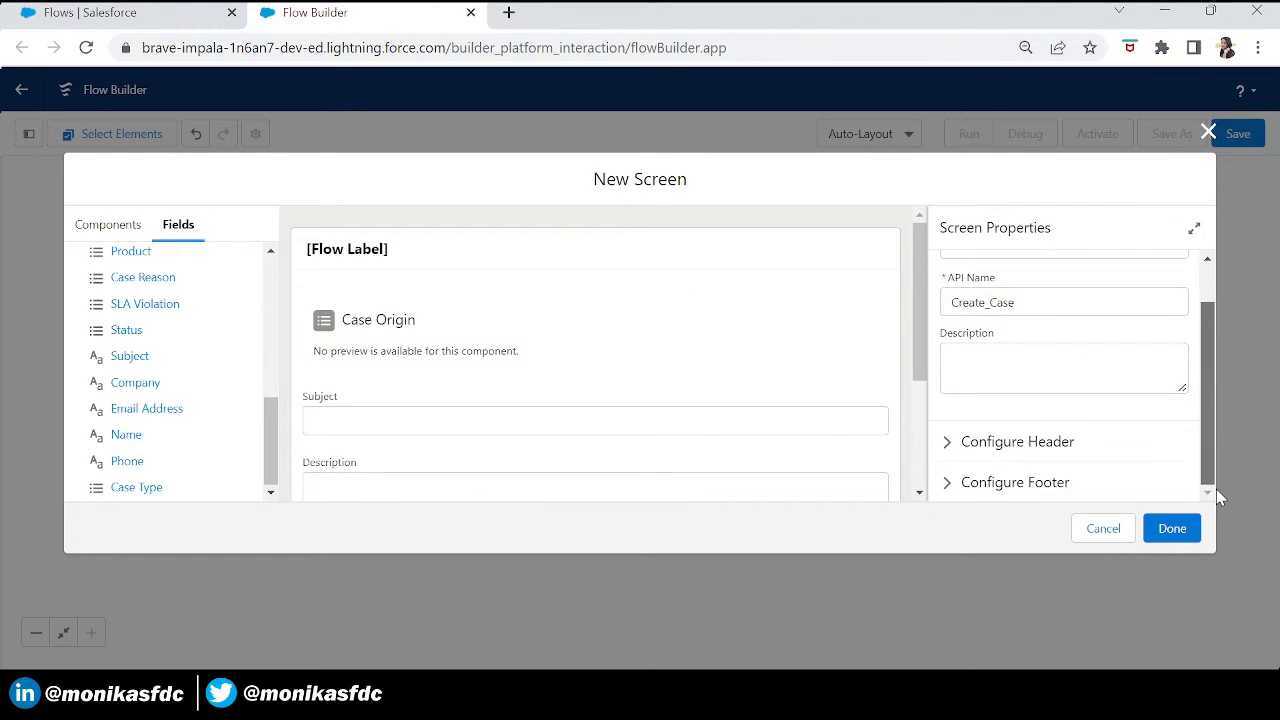
{"action": "left_click", "coordinate": [1172, 528]}
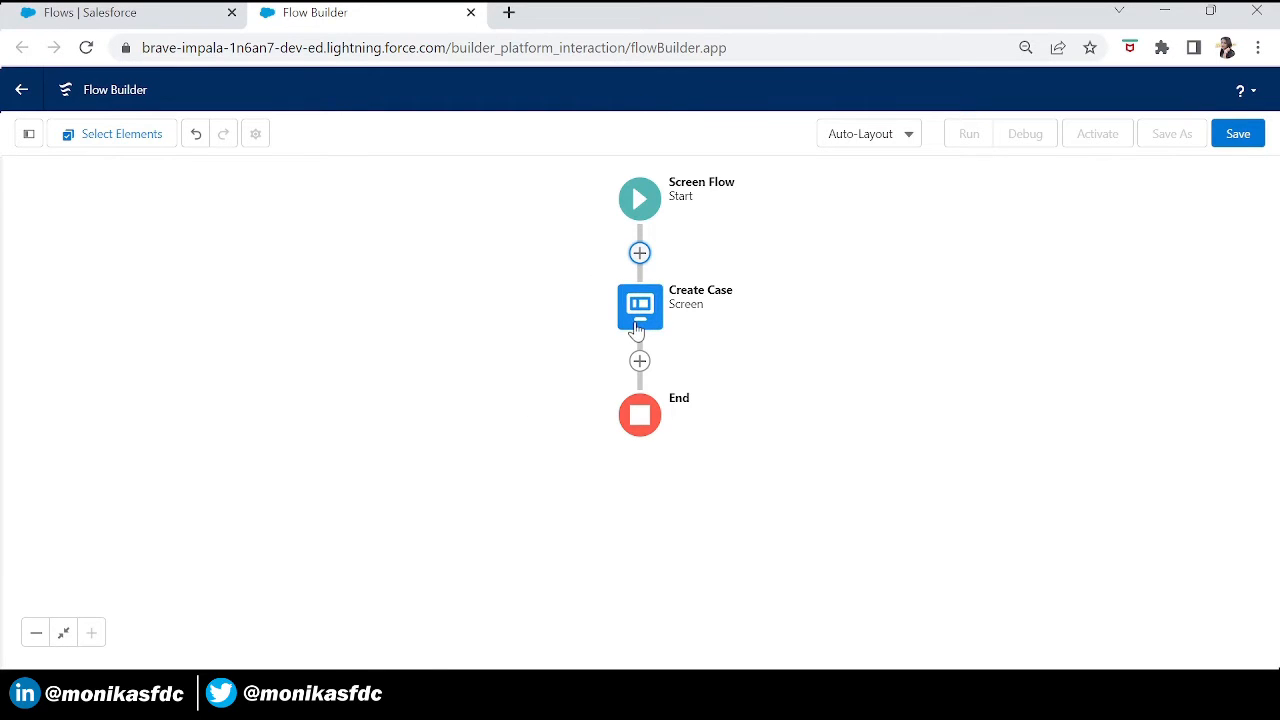
Review the case fields placed on the Create Case screen element, then close it without editing
{"action": "left_click", "coordinate": [636, 331]}
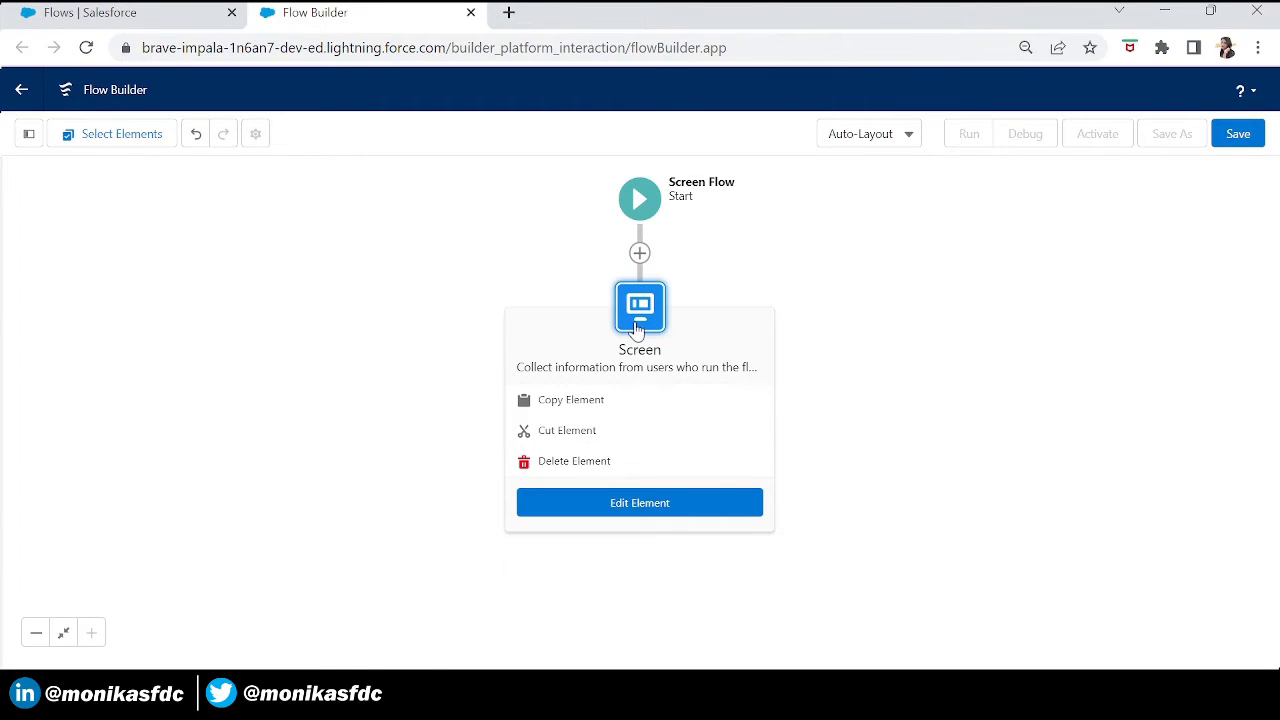
{"action": "left_click", "coordinate": [645, 510]}
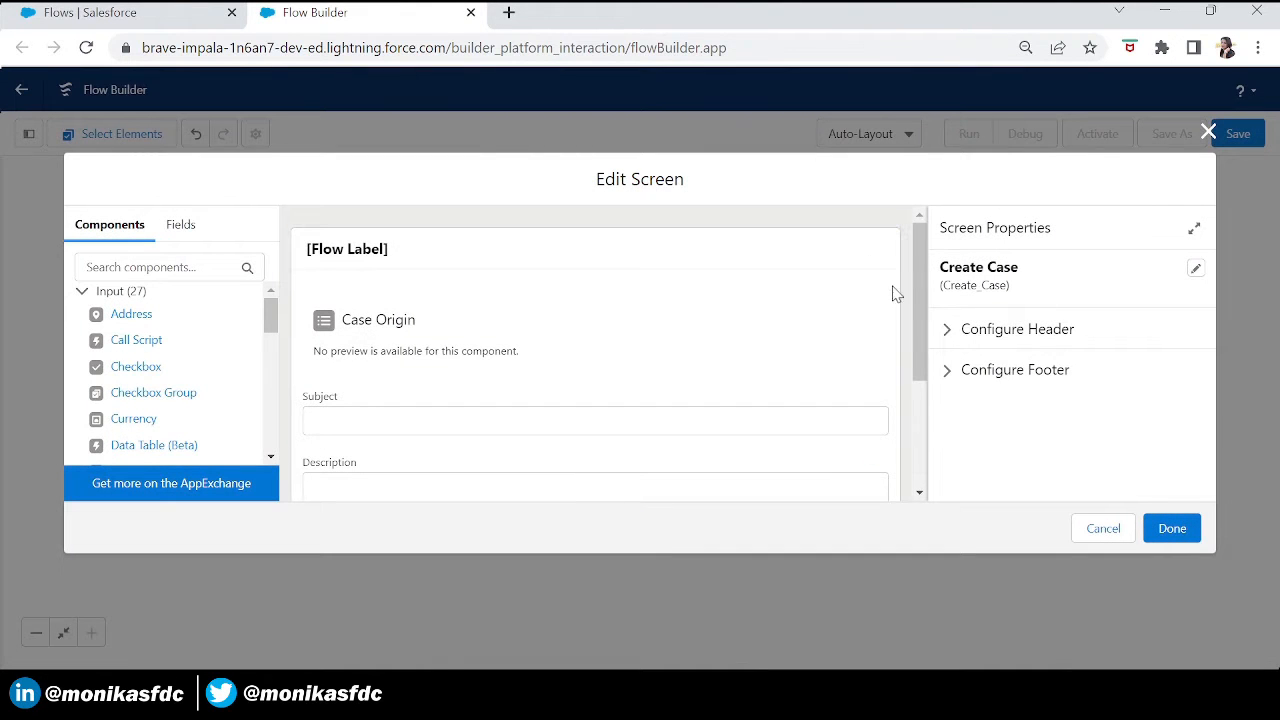
{"action": "scroll", "coordinate": [912, 368], "scroll_direction": "down", "scroll_amount": 1}
{"action": "scroll", "coordinate": [912, 368], "scroll_direction": "up", "scroll_amount": 1}
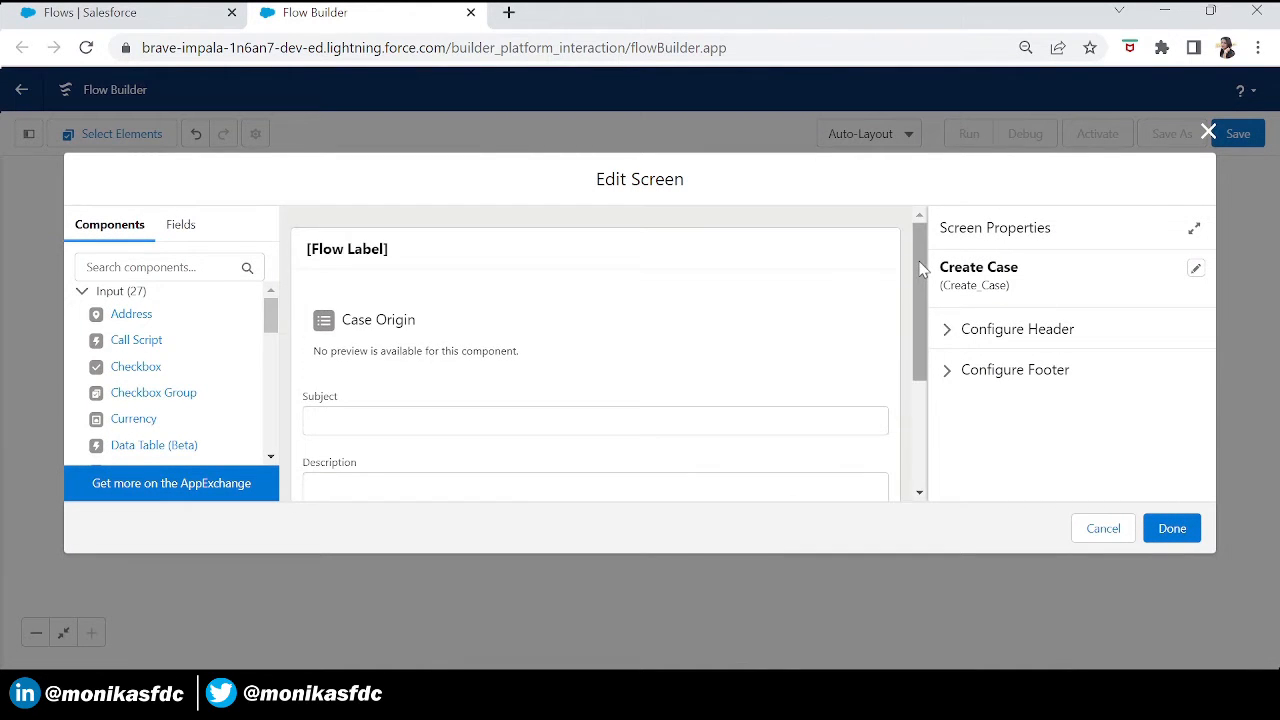
{"action": "left_click", "coordinate": [1208, 132]}
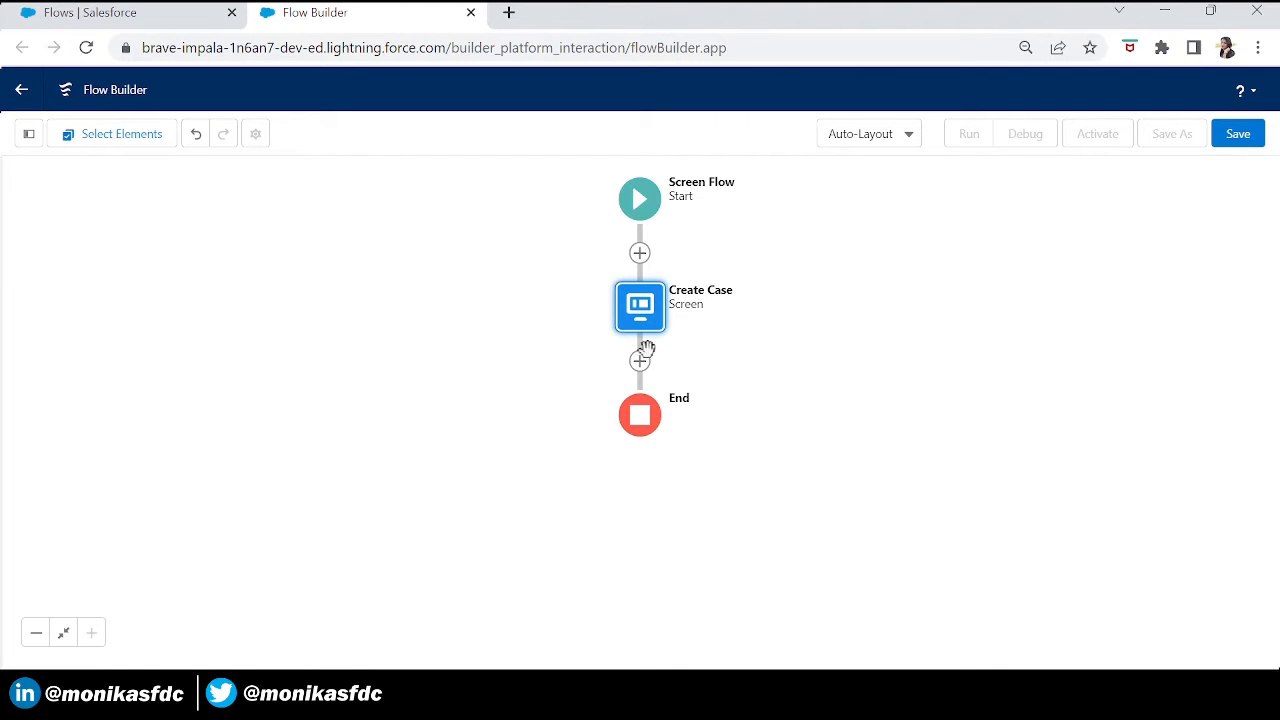
Add a Create Records element after the Create Case screen and label it CreateCase with the matching API name
{"action": "left_click", "coordinate": [640, 361]}
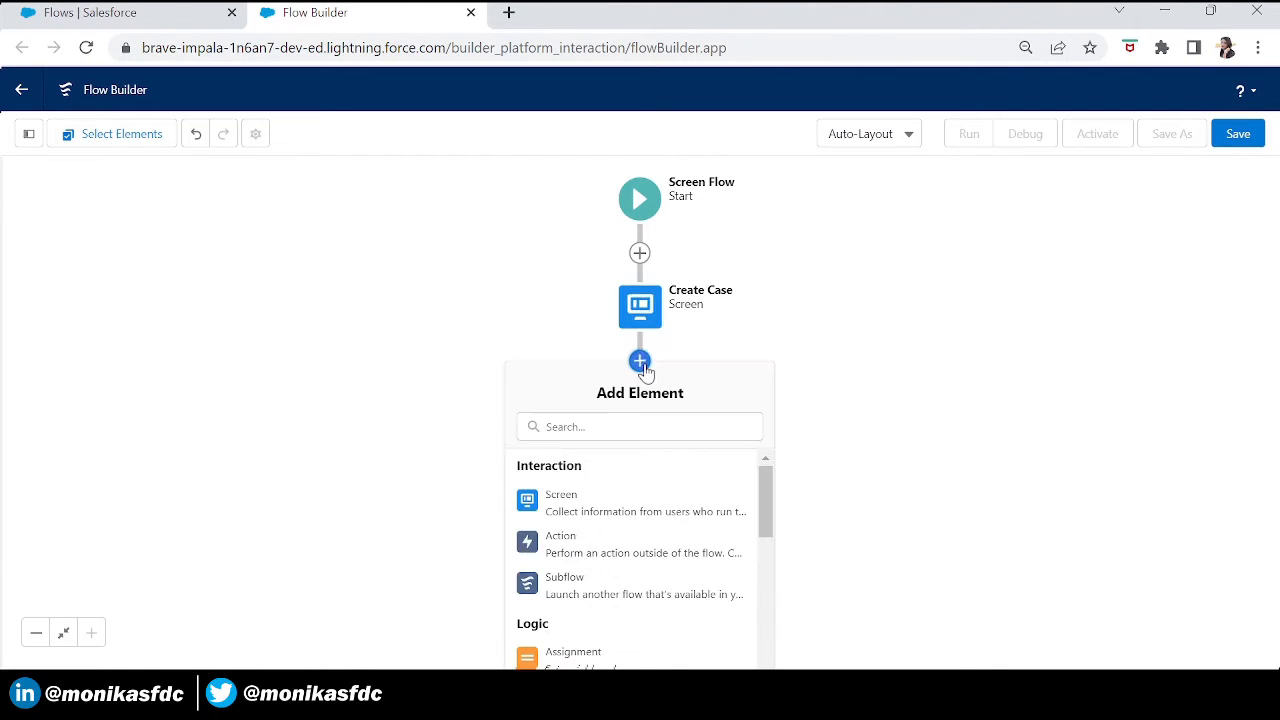
{"action": "left_click", "coordinate": [612, 430]}
{"action": "type", "text": "create"}
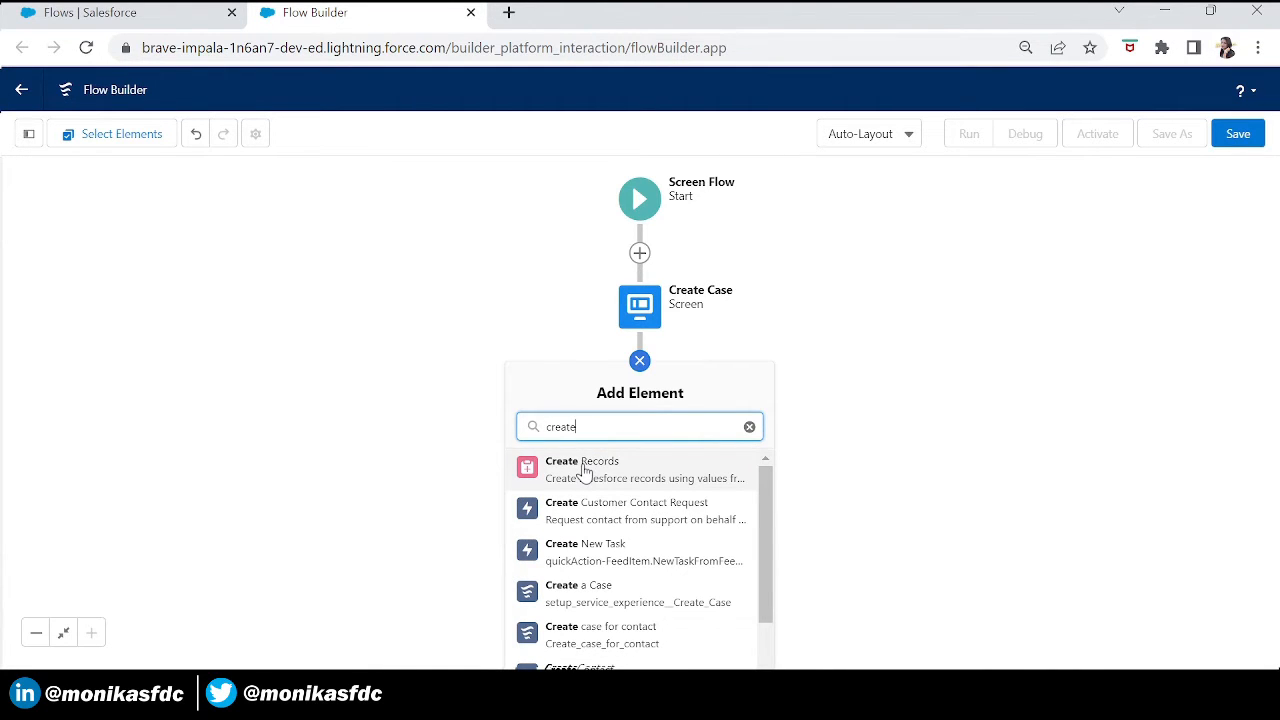
{"action": "left_click", "coordinate": [585, 473]}
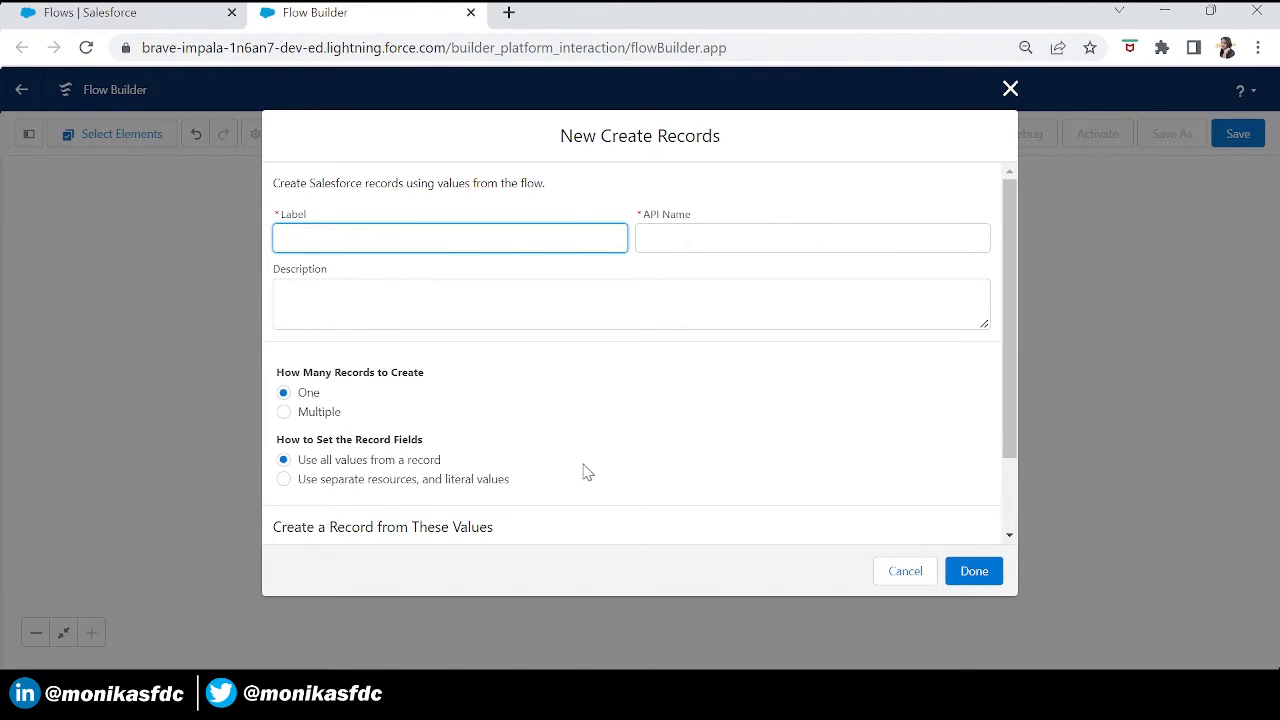
{"action": "type", "text": "CreateCase"}
{"action": "key", "text": "Tab"}
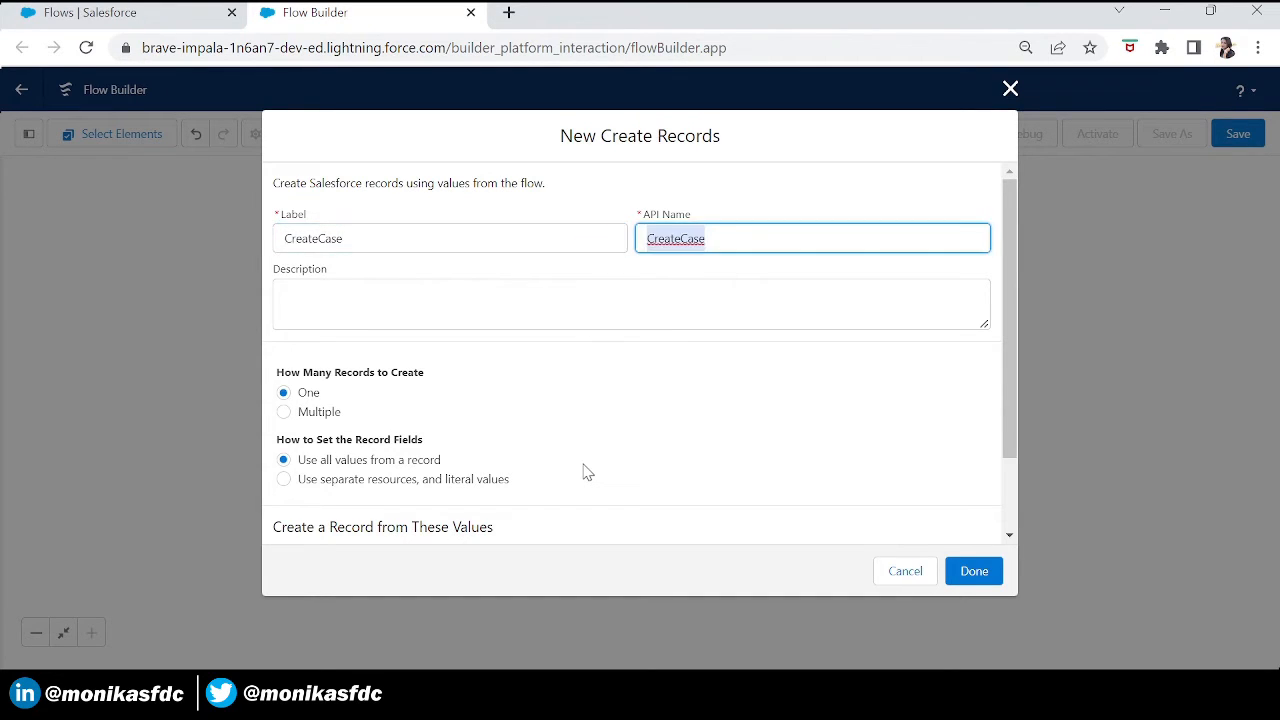
Use the caseRecord variable as the source record for the new case and finish the Create Records element
{"action": "left_click", "coordinate": [1012, 420]}
{"action": "left_click_drag", "start_coordinate": [1012, 420], "coordinate": [1021, 517]}
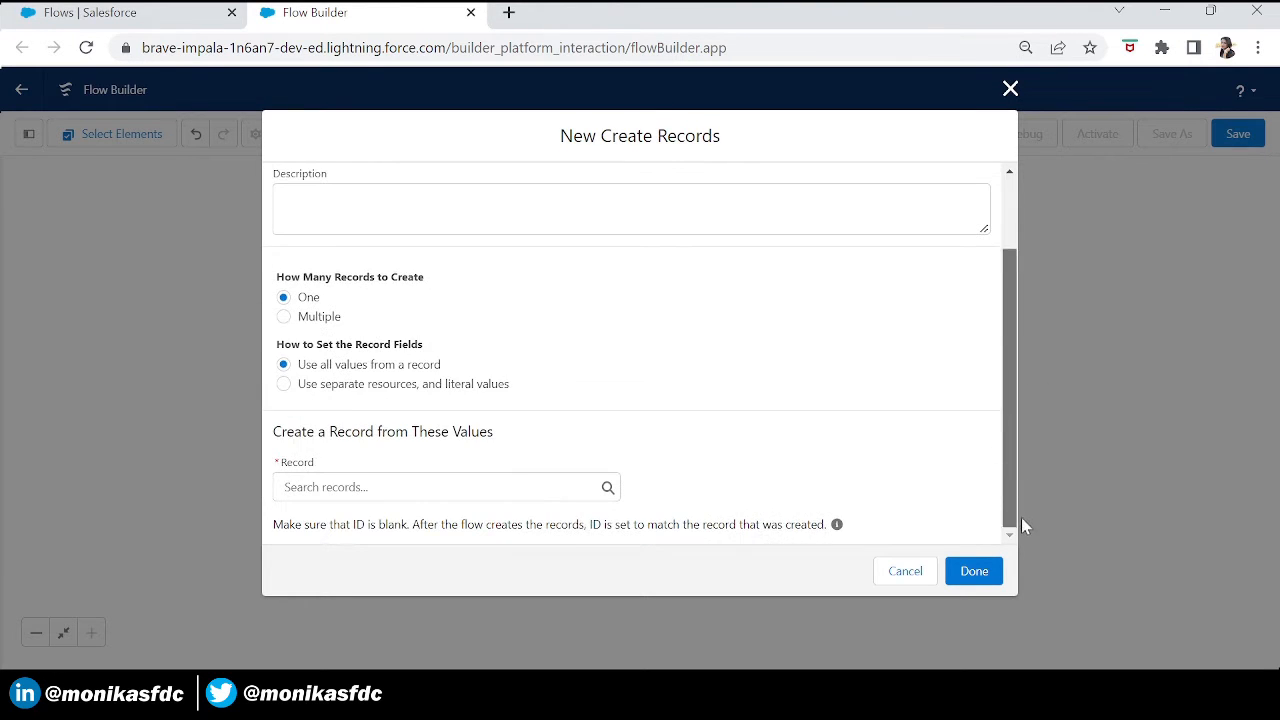
{"action": "left_click", "coordinate": [511, 487]}
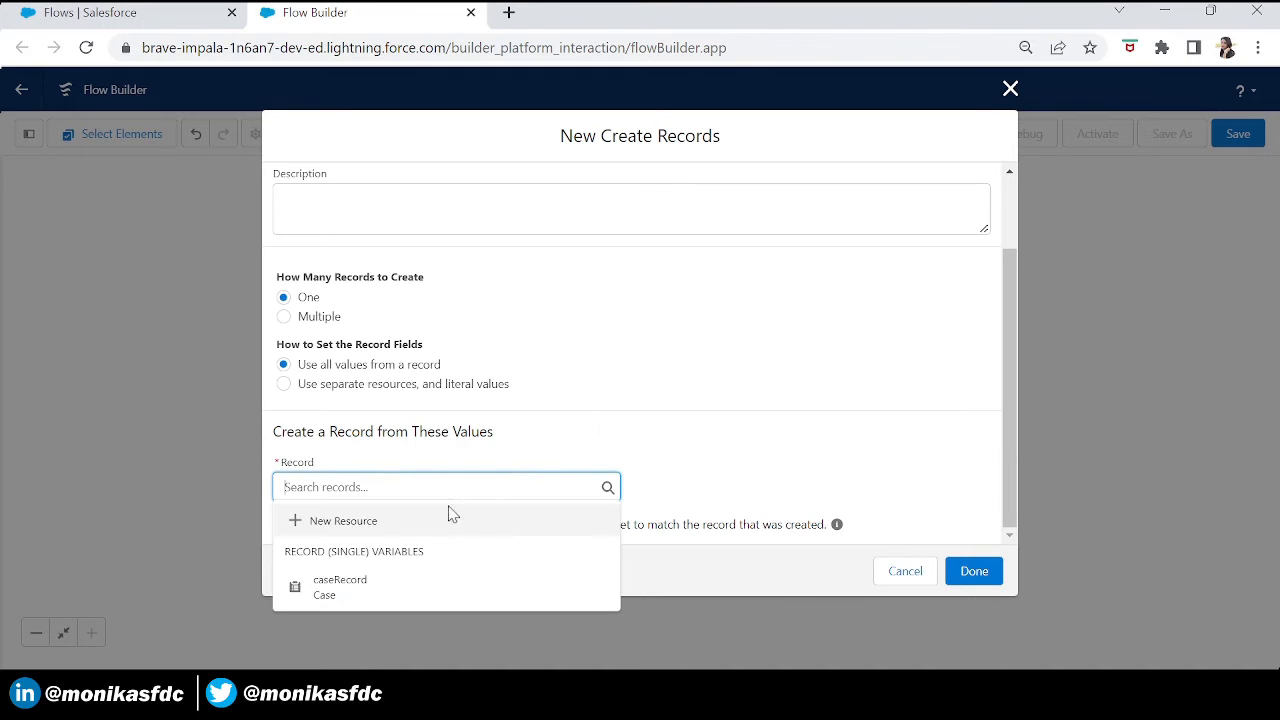
{"action": "left_click", "coordinate": [349, 591]}
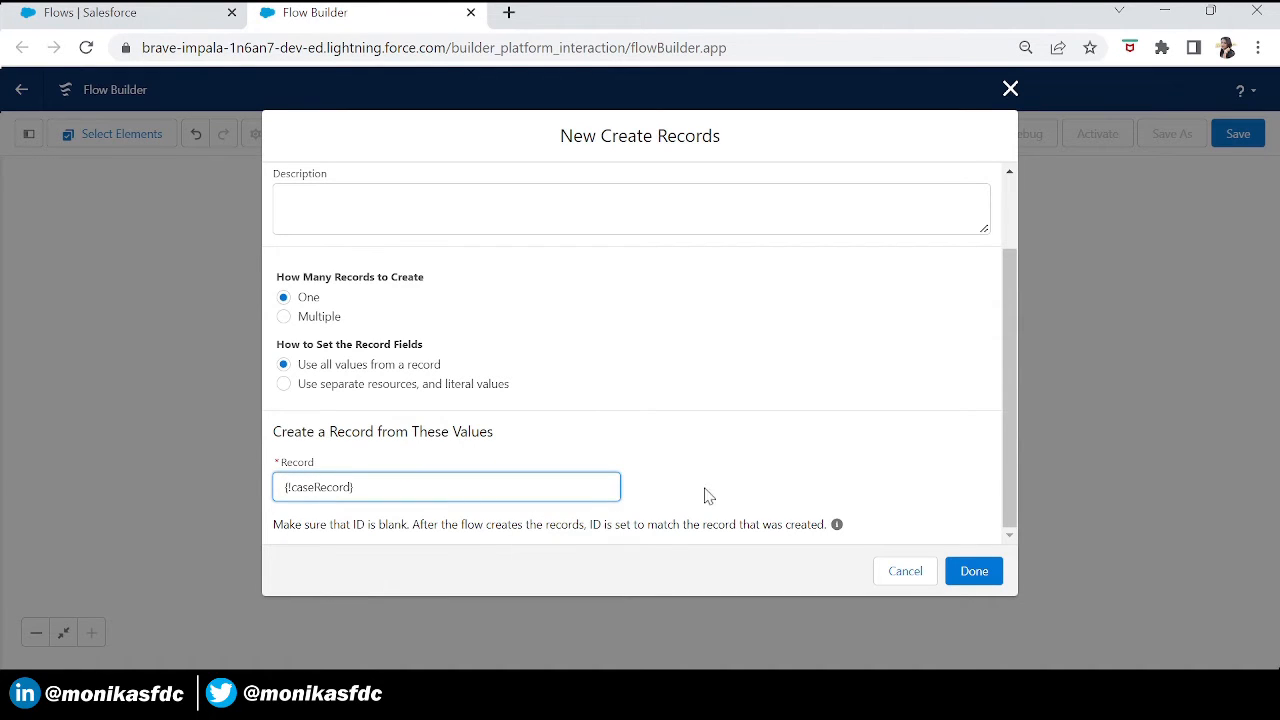
{"action": "left_click", "coordinate": [965, 579]}
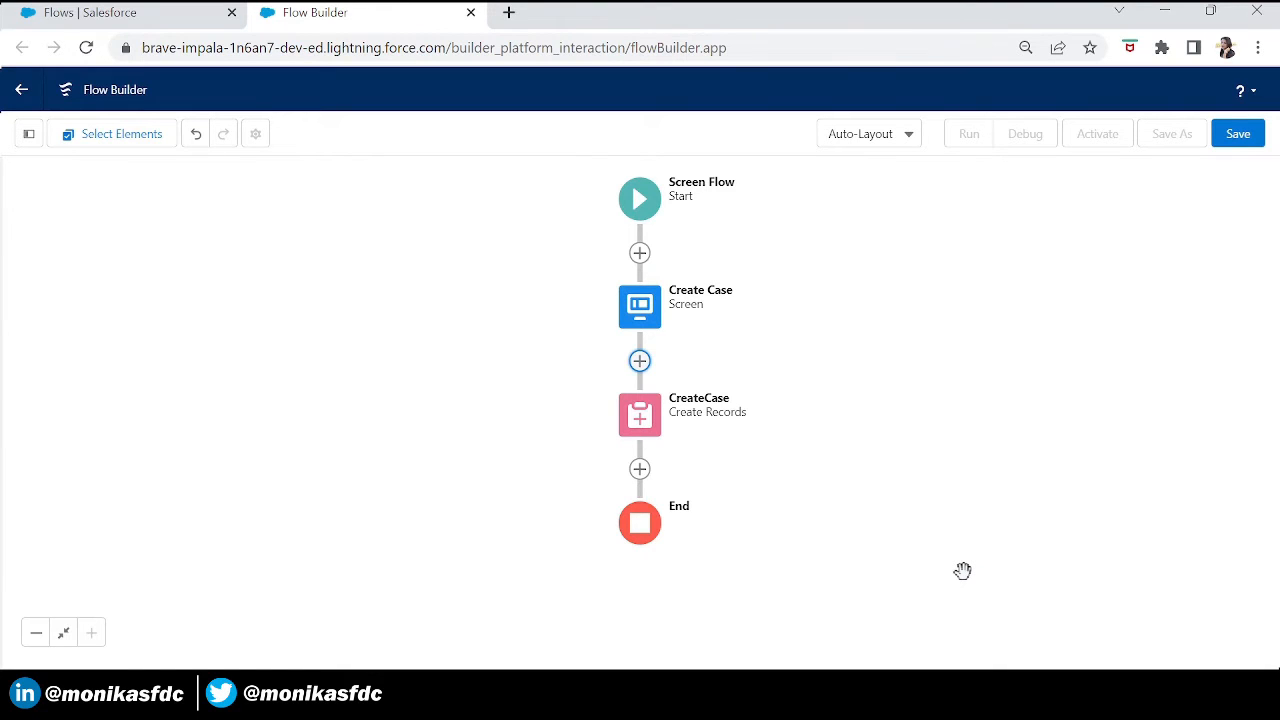
Save the flow as "Dynamic Form Create Example" with the matching API name and activate it
{"action": "left_click", "coordinate": [1247, 147]}
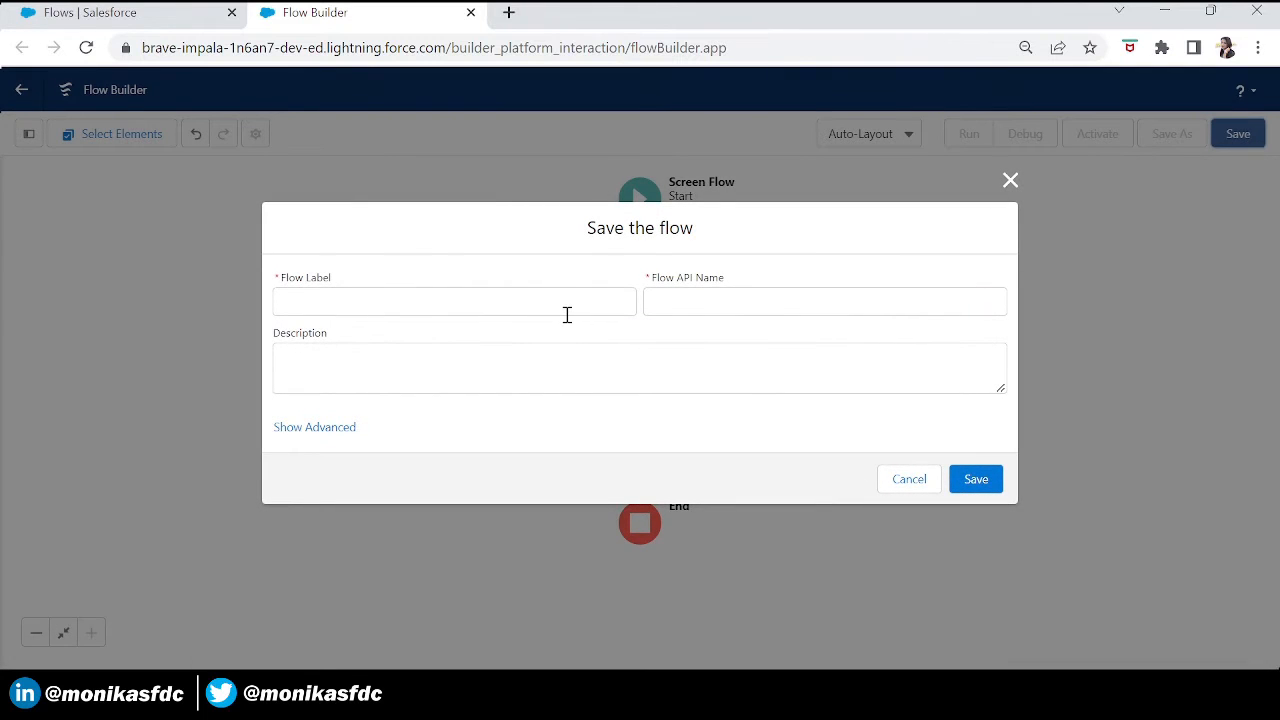
{"action": "left_click", "coordinate": [565, 314]}
{"action": "type", "text": "Dynamic"}
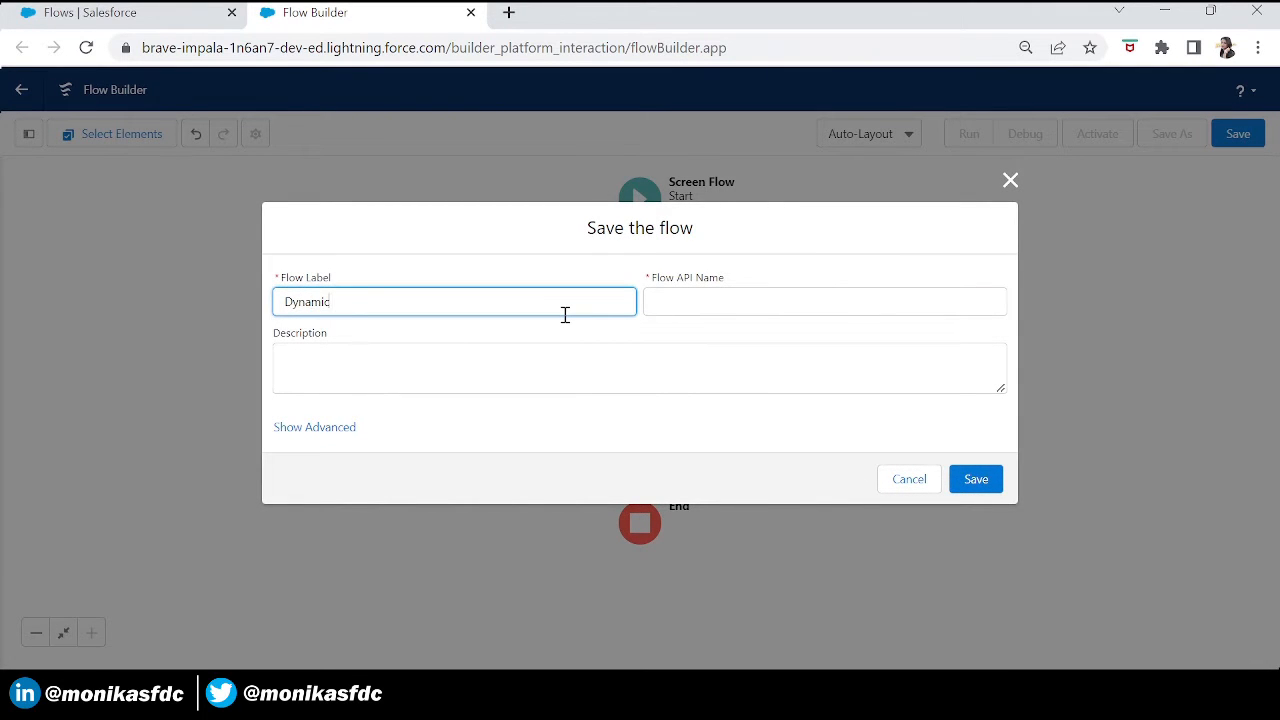
{"action": "type", "text": " Form Create Example"}
{"action": "key", "text": "Tab"}
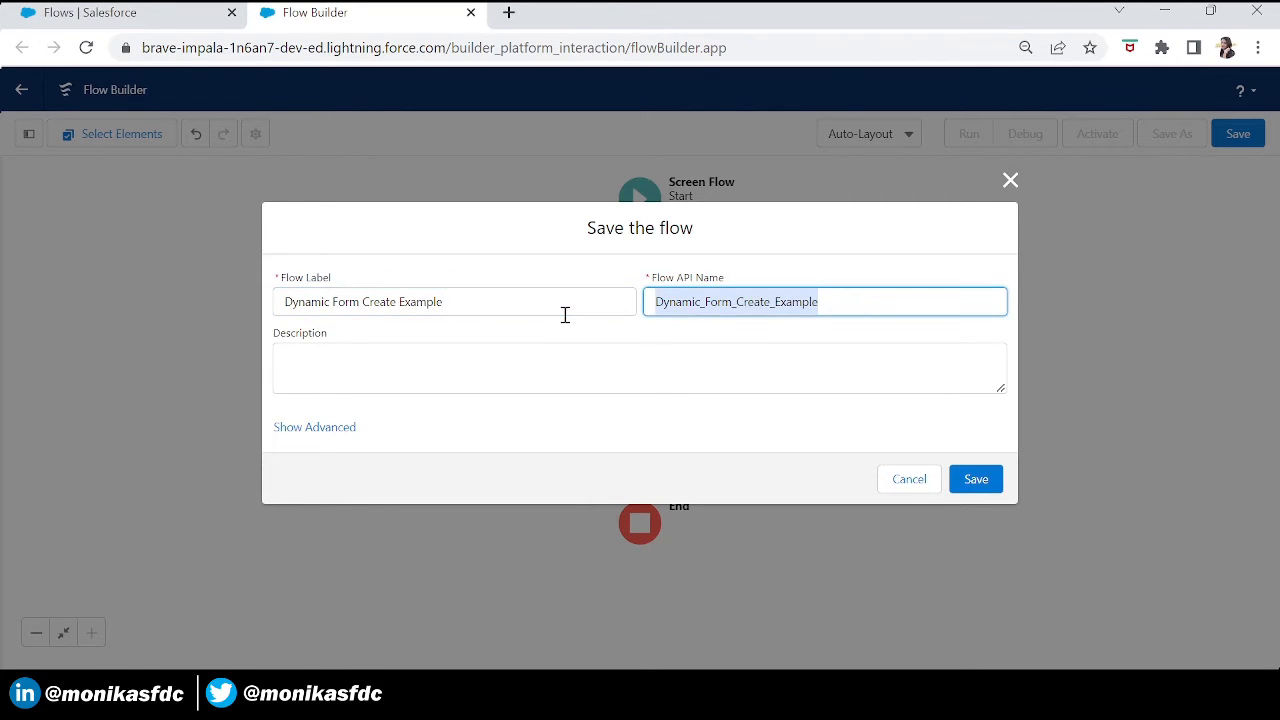
{"action": "left_click", "coordinate": [984, 486]}
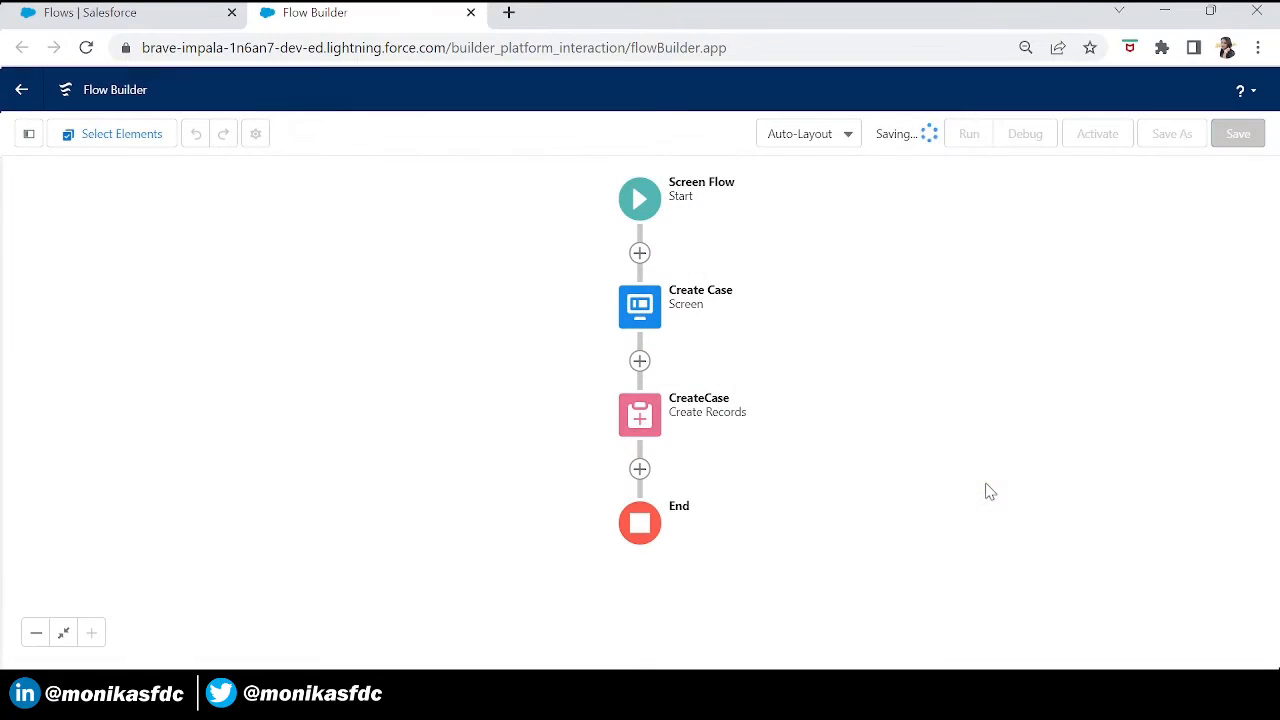
{"action": "left_click", "coordinate": [1100, 137]}
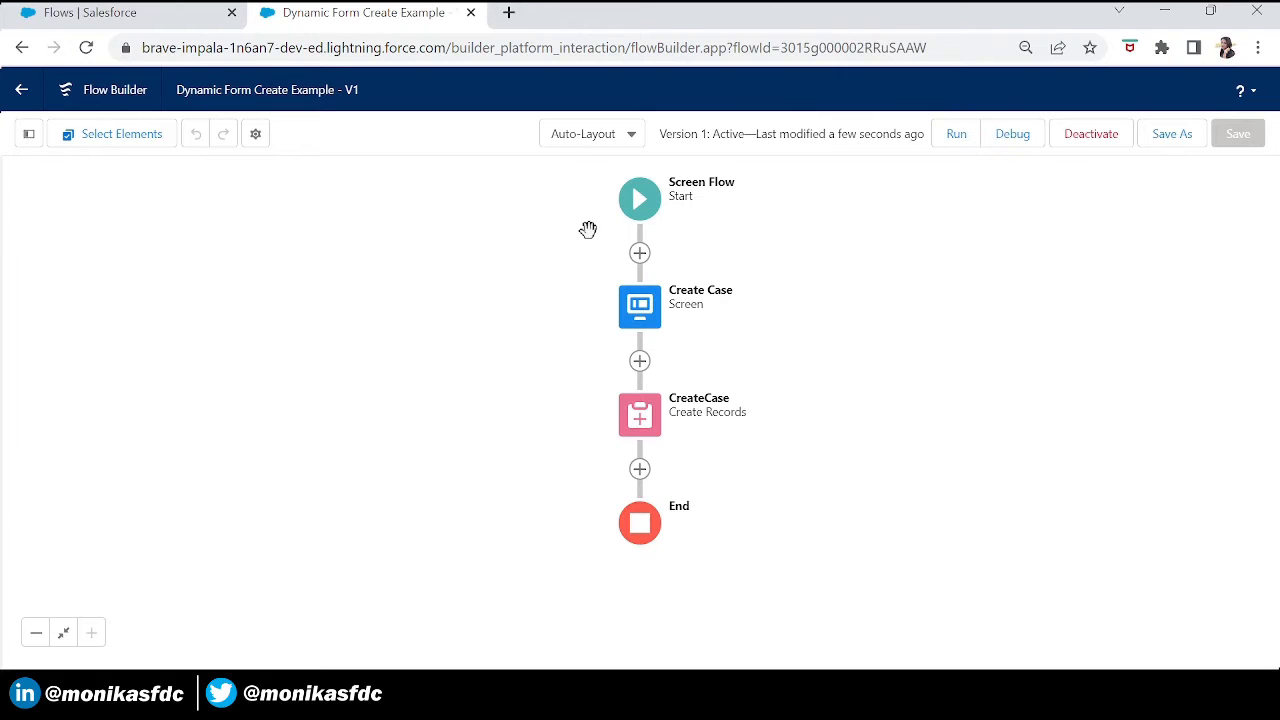
Go back to the Salesforce Setup page, search the apps and items for "flow seri" and open Flow Series
{"action": "left_click", "coordinate": [124, 14]}
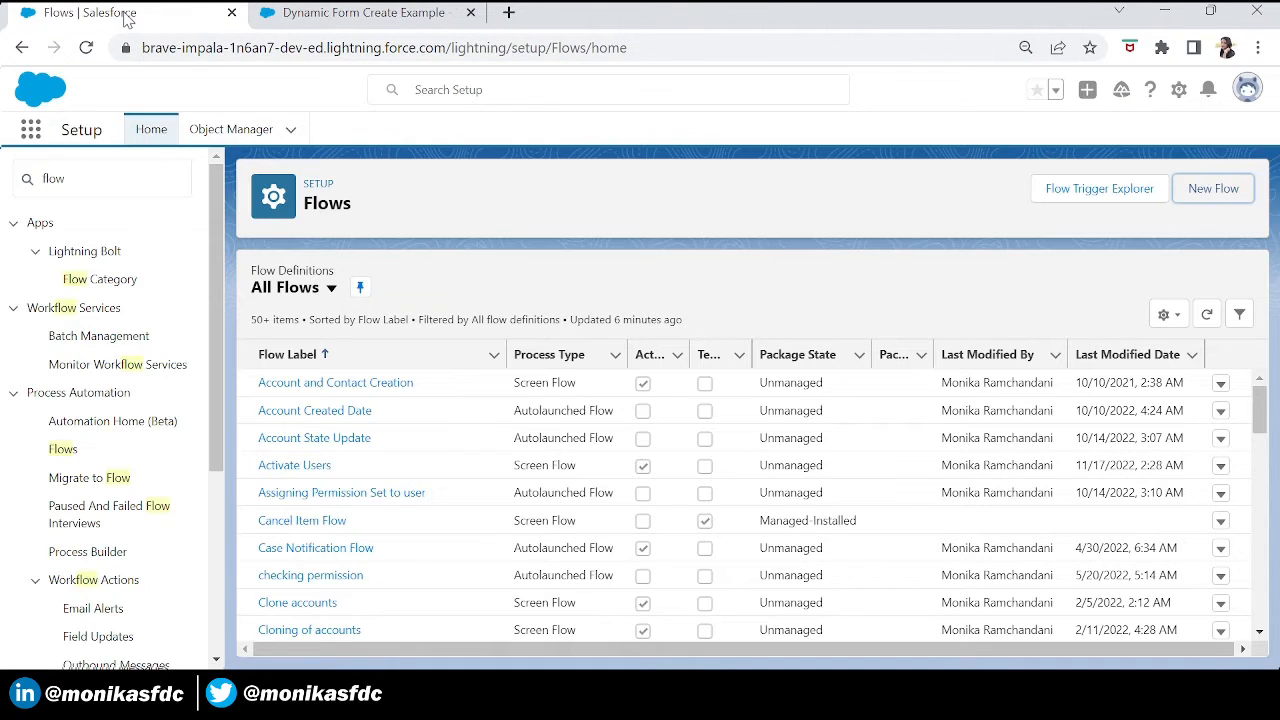
{"action": "left_click", "coordinate": [31, 133]}
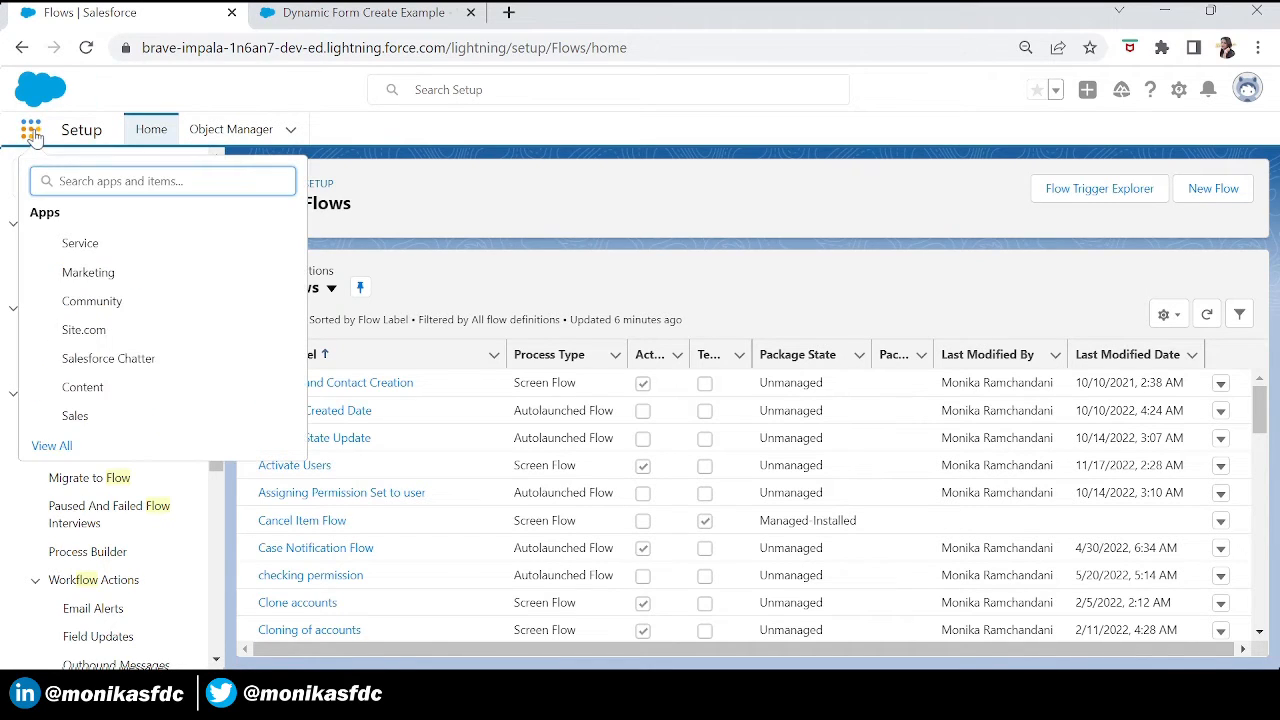
{"action": "type", "text": "flow"}
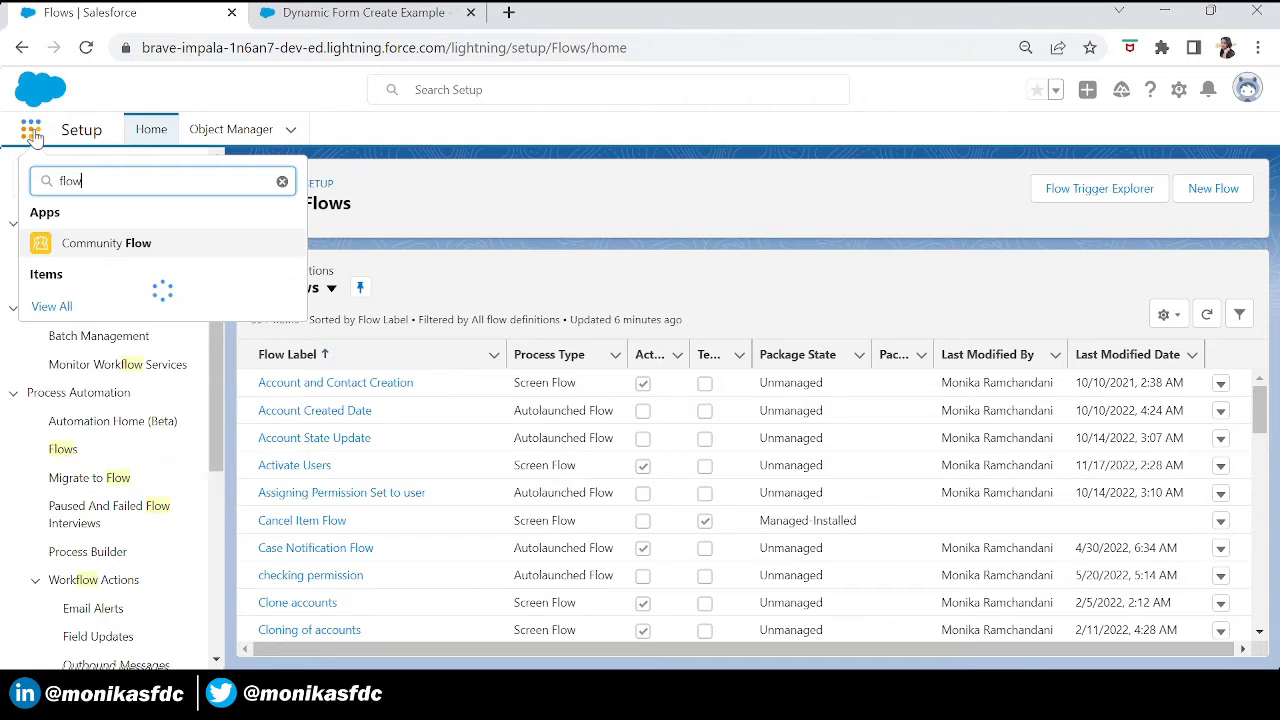
{"action": "type", "text": " seri"}
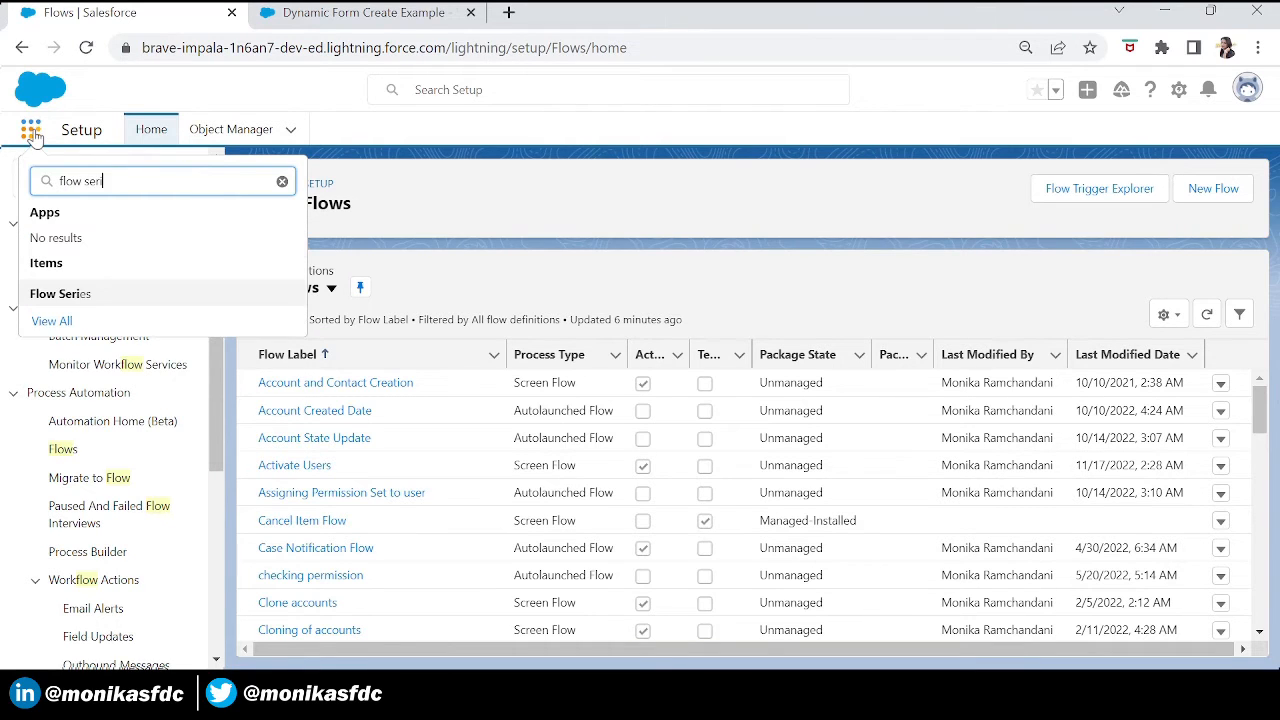
{"action": "left_click", "coordinate": [80, 296]}
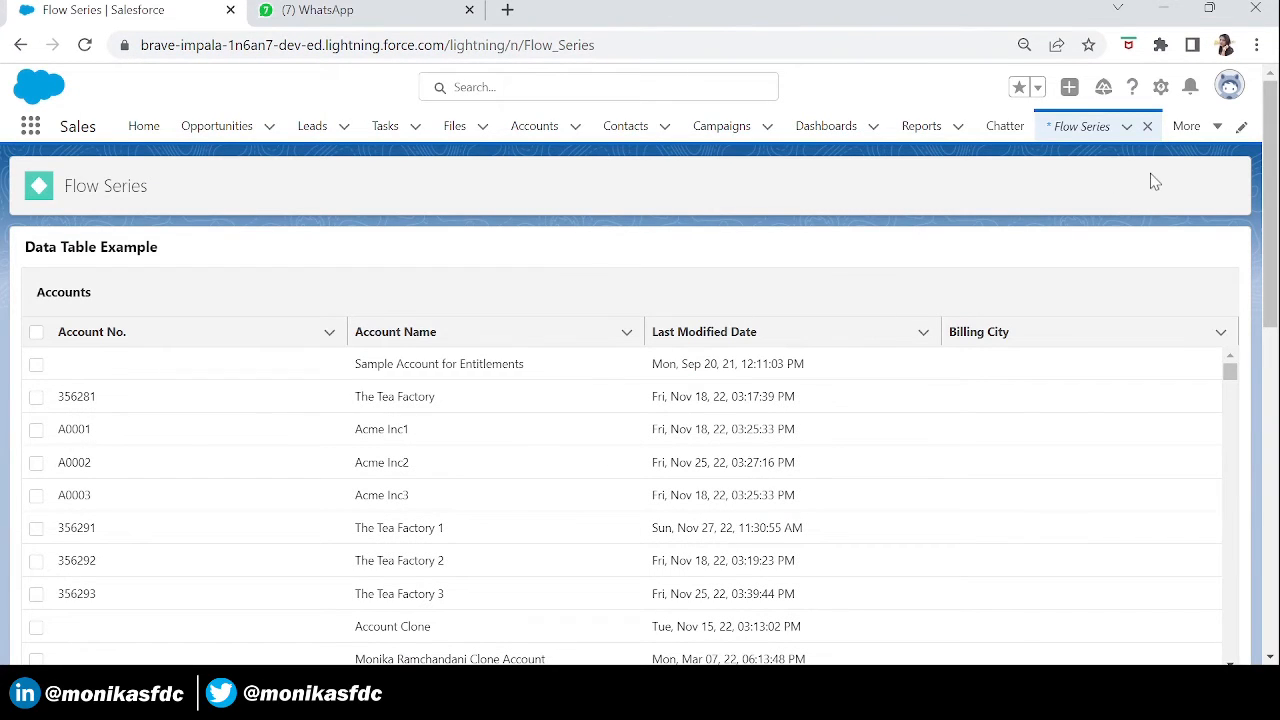
Open the Flow Series page for editing in Lightning App Builder
{"action": "left_click_drag", "start_coordinate": [1270, 264], "coordinate": [1254, 148]}
{"action": "left_click", "coordinate": [1160, 88]}
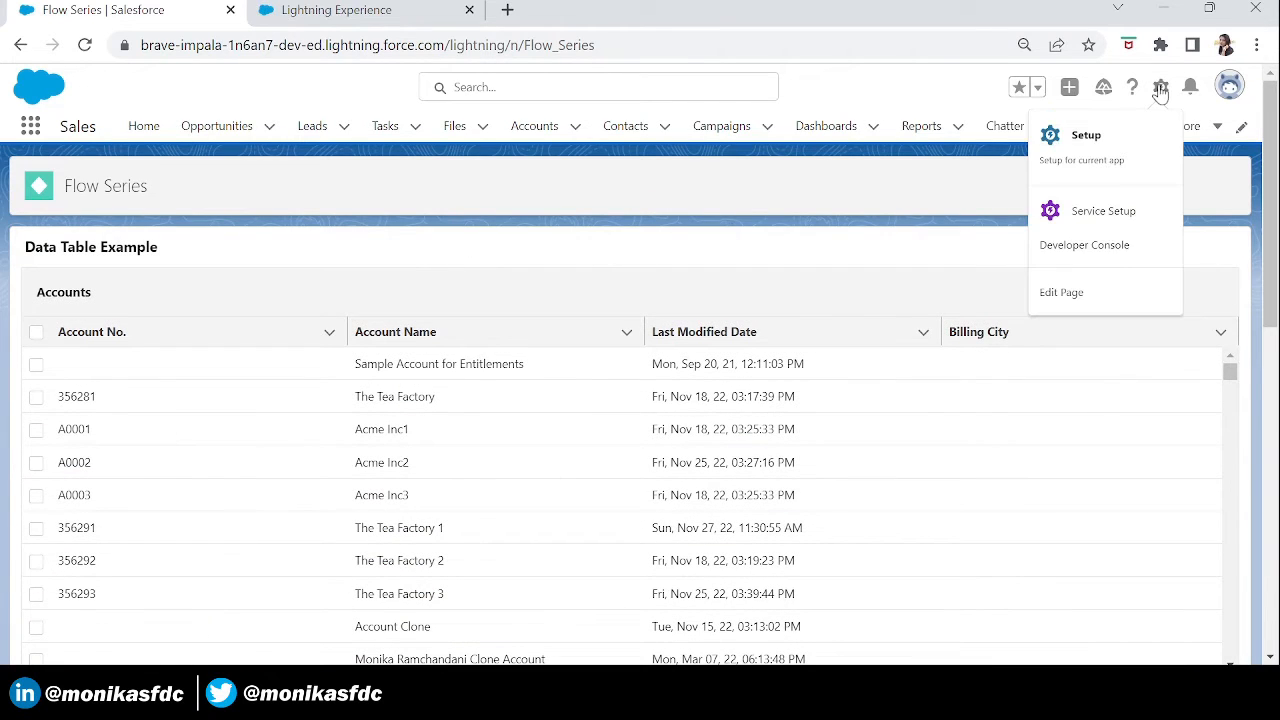
{"action": "left_click", "coordinate": [1062, 292]}
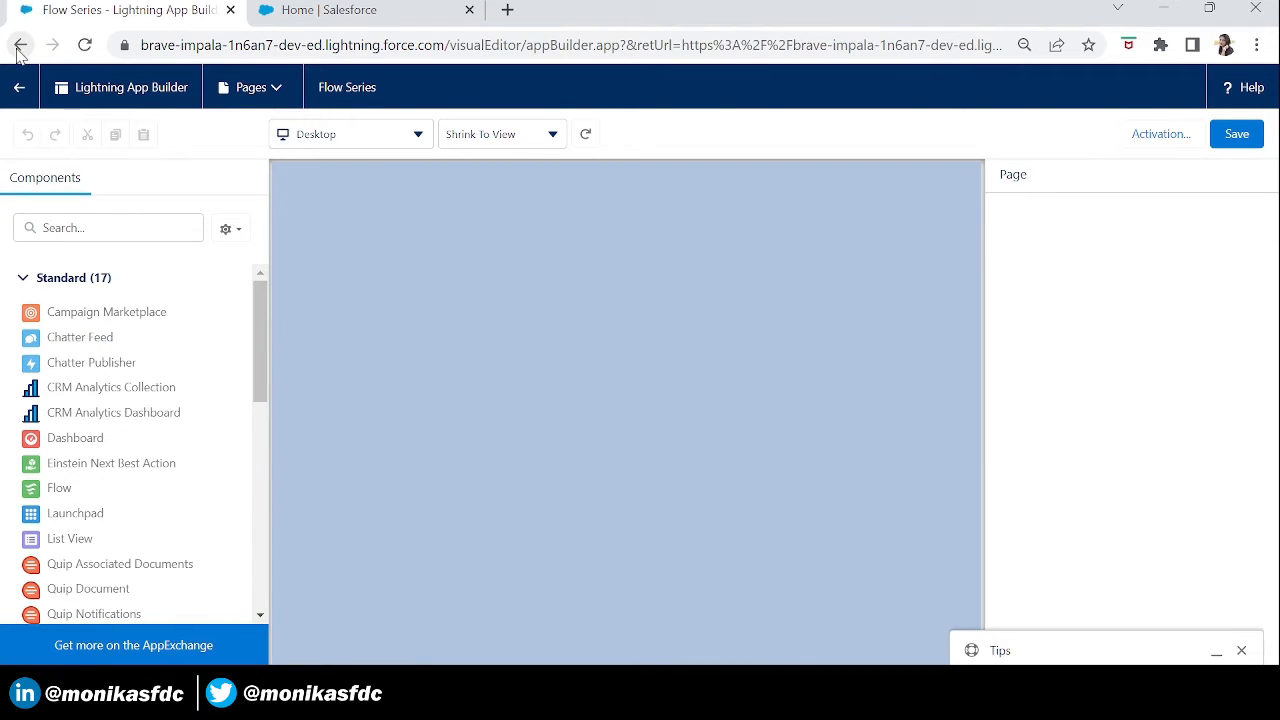
Add a Flow component above YoutubeSubscribe on the page and set its flow to Dynamic Form Create Example
{"action": "left_click", "coordinate": [120, 228]}
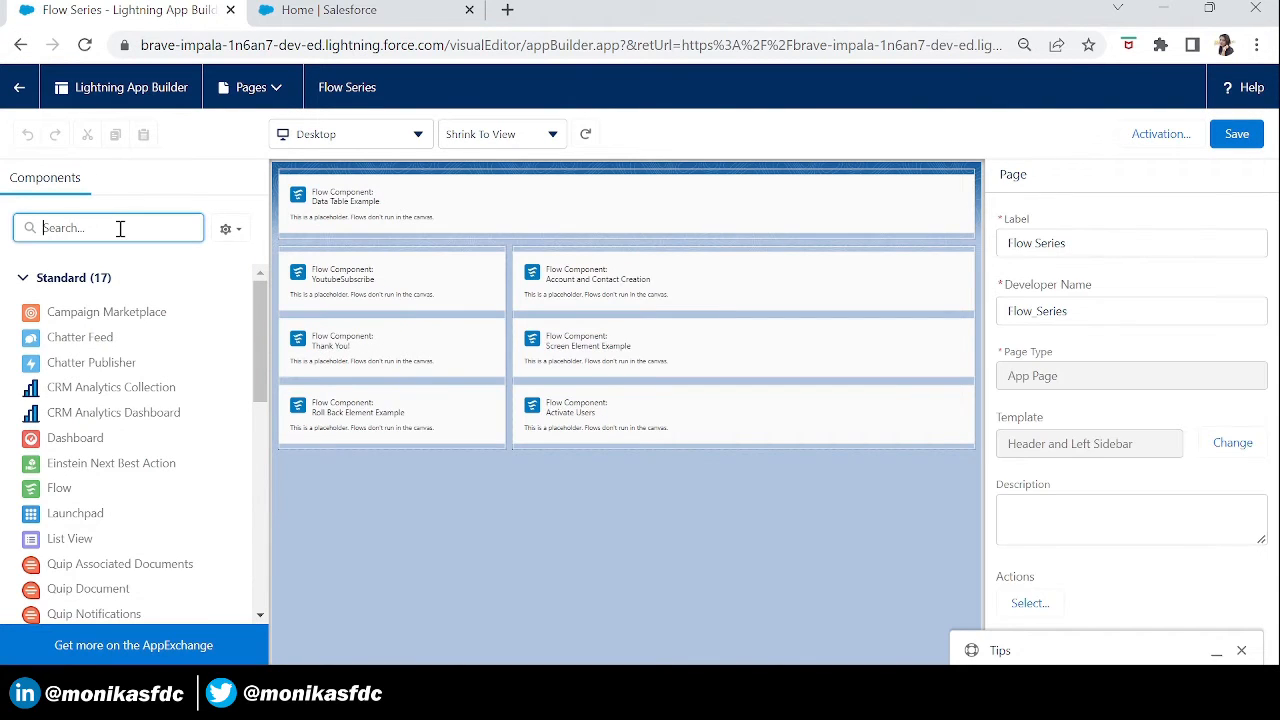
{"action": "type", "text": "flow"}
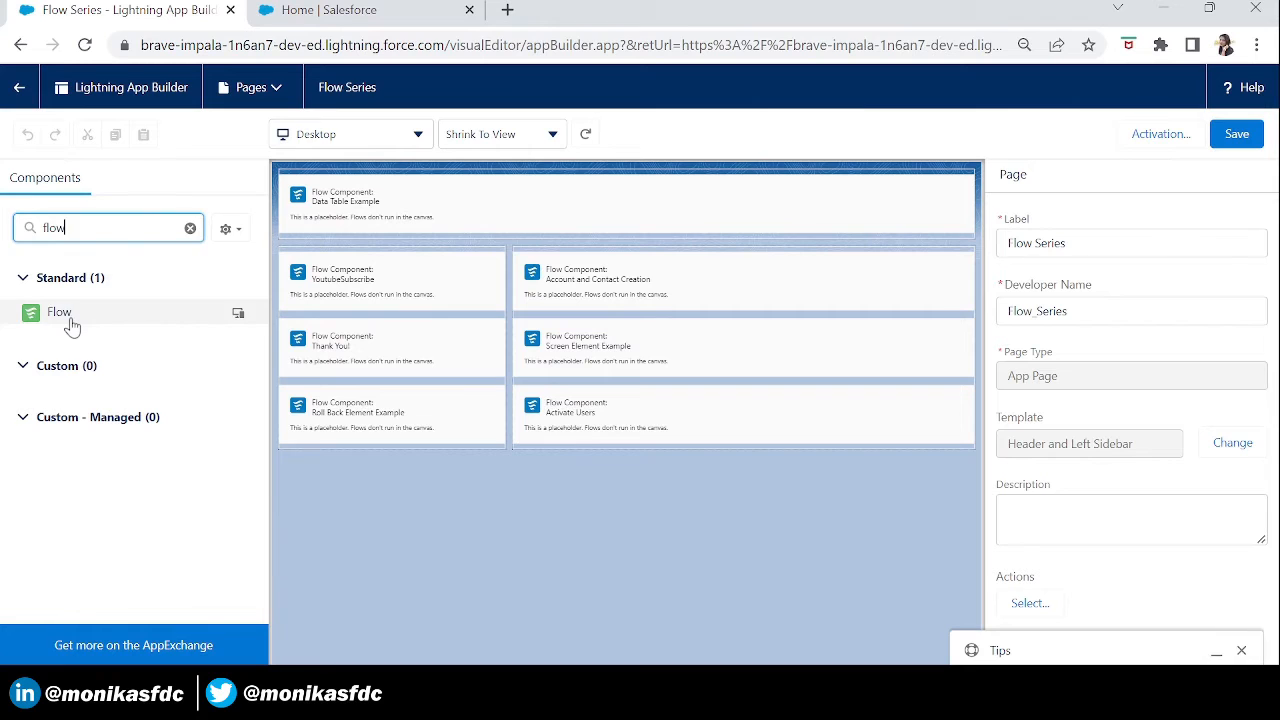
{"action": "left_click_drag", "start_coordinate": [71, 322], "coordinate": [304, 248]}
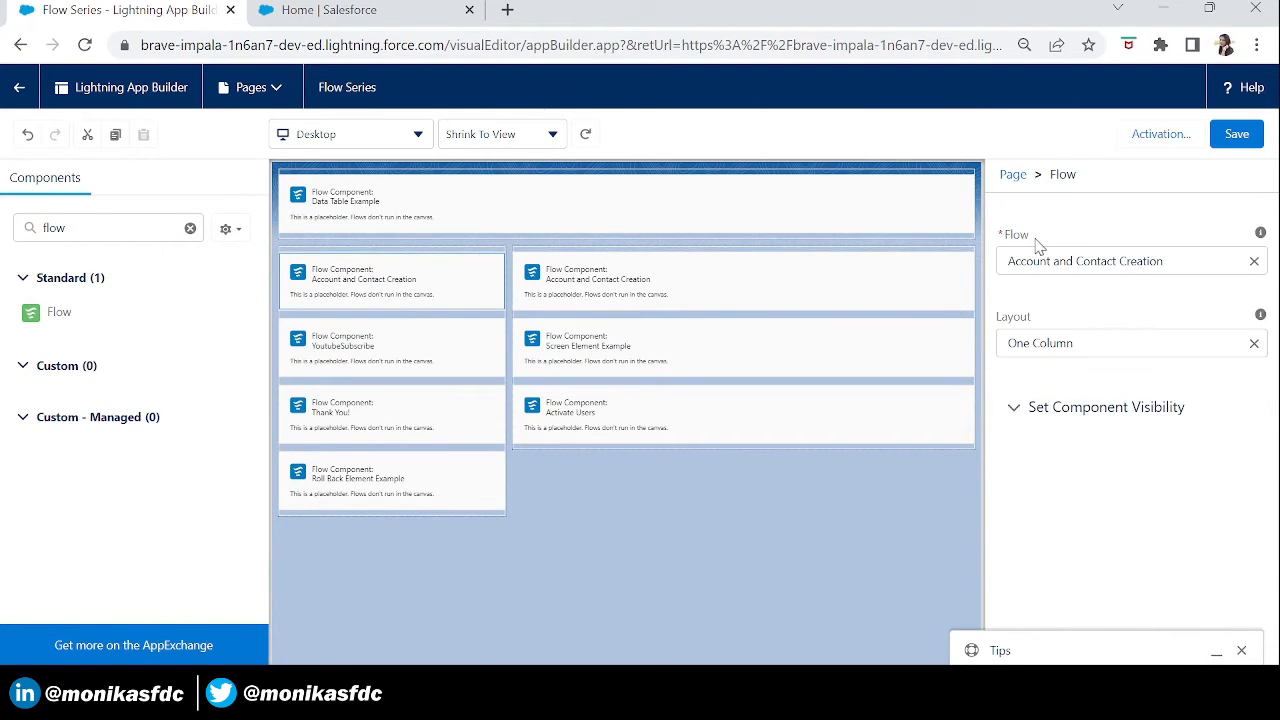
{"action": "left_click", "coordinate": [1254, 323]}
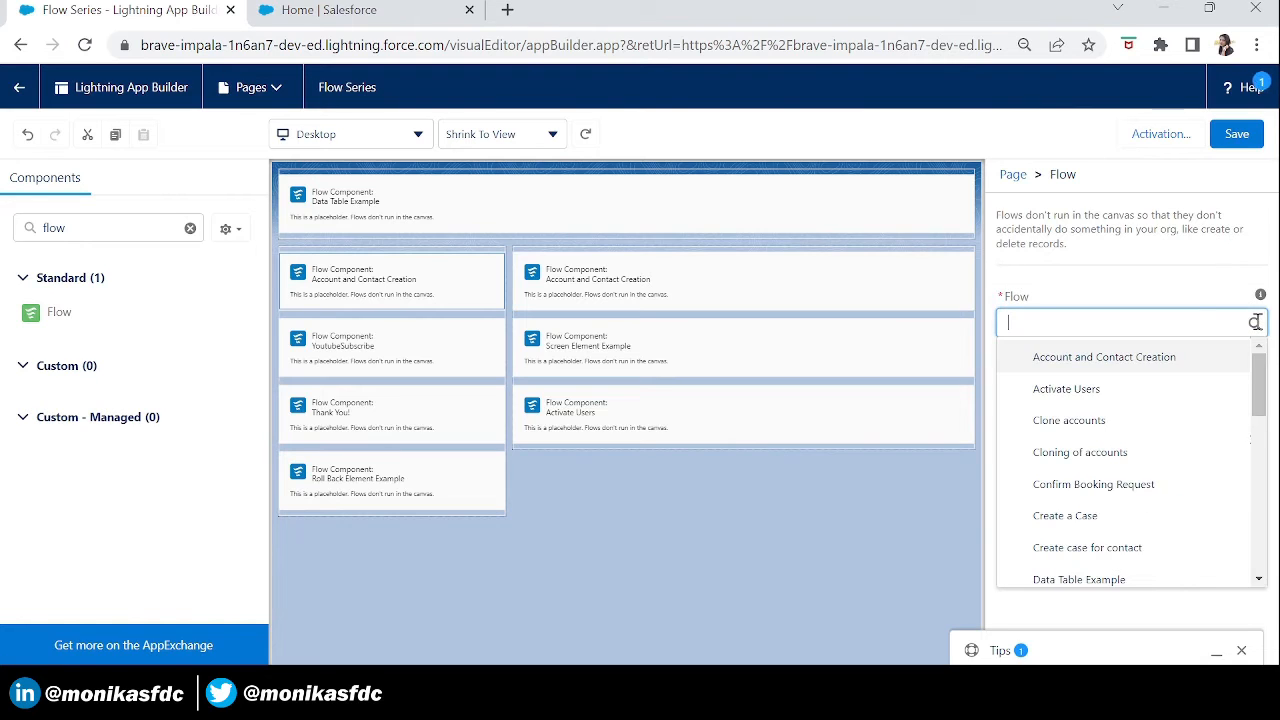
{"action": "type", "text": "dy"}
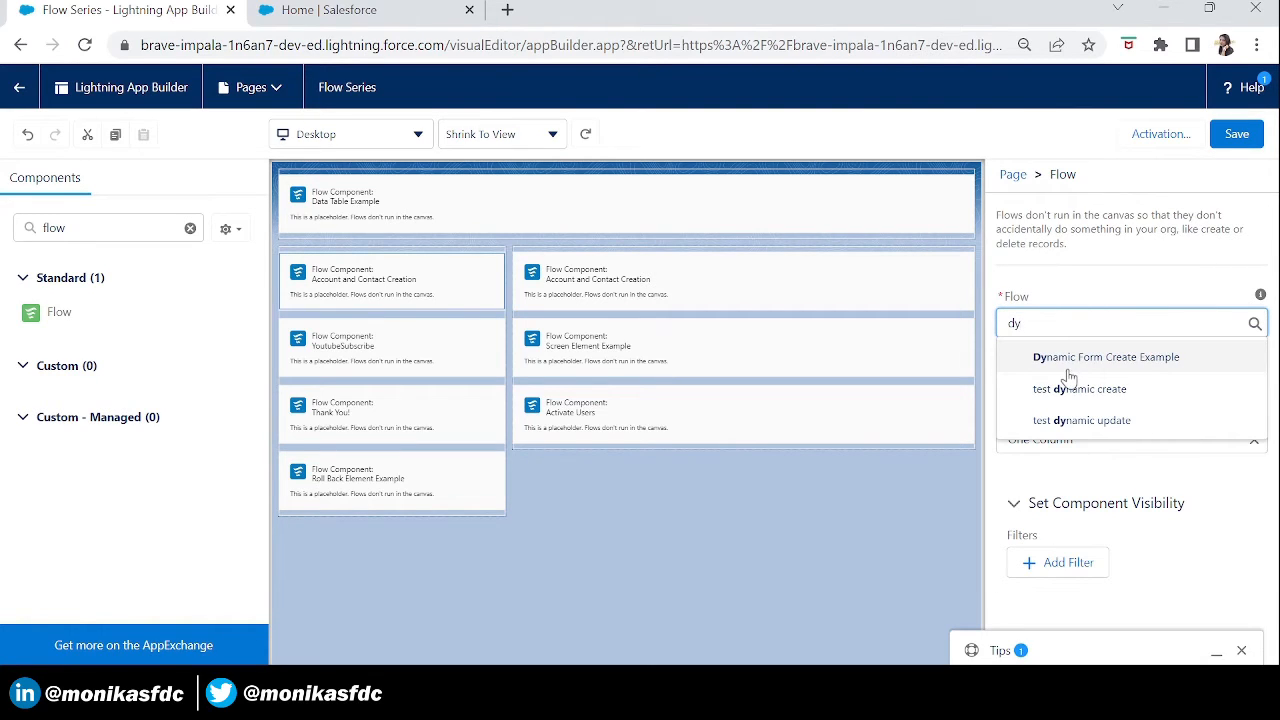
{"action": "left_click", "coordinate": [1128, 362]}
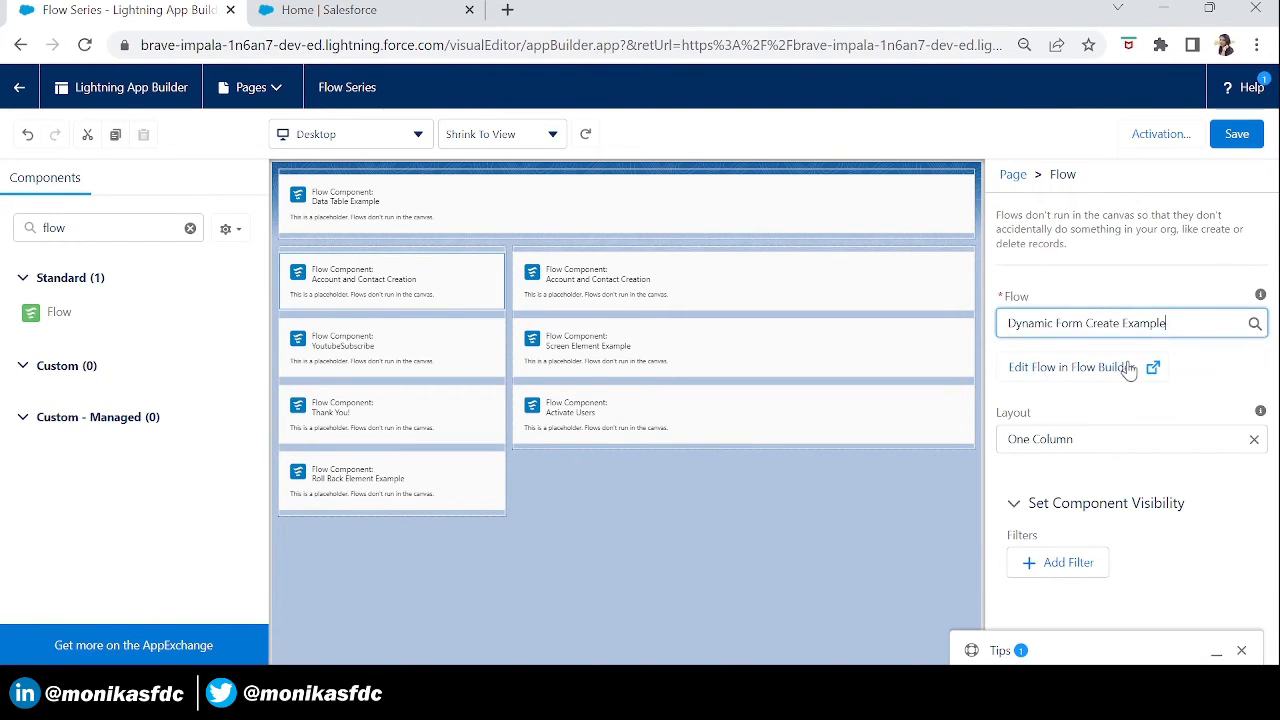
Save the Flow Series page and save its activation with the existing page settings
{"action": "left_click", "coordinate": [1246, 138]}
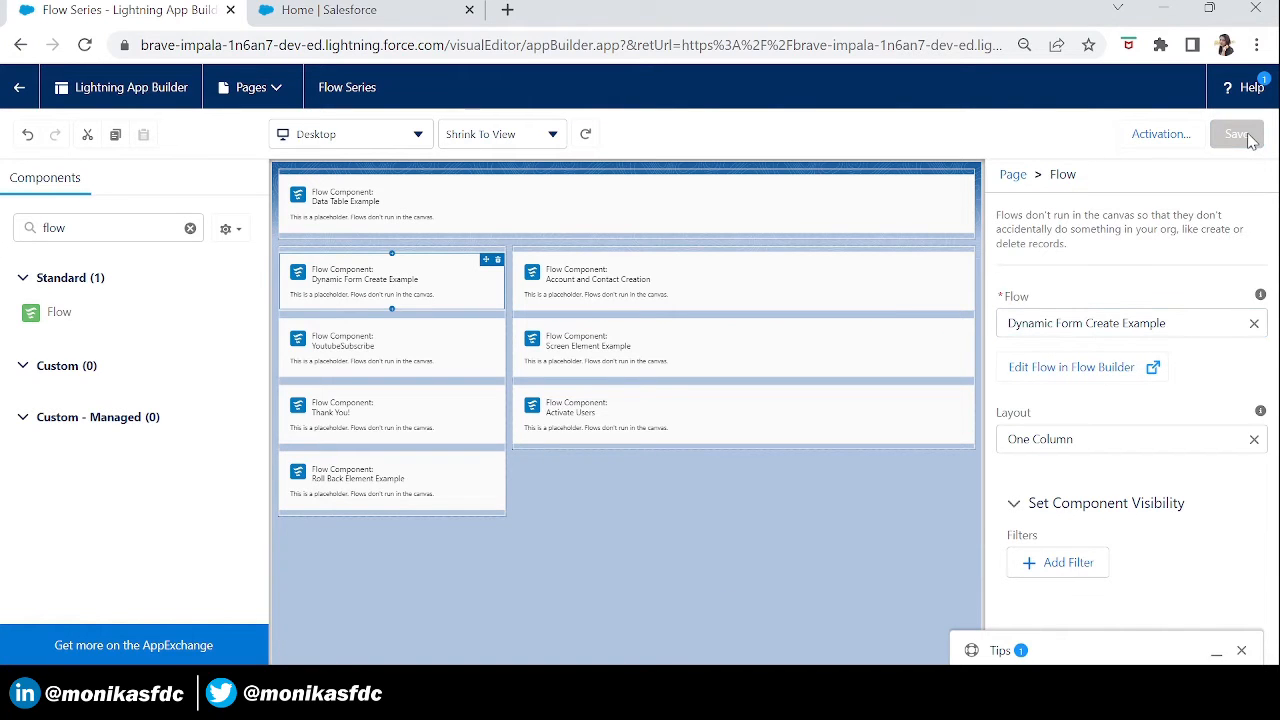
{"action": "left_click", "coordinate": [1157, 136]}
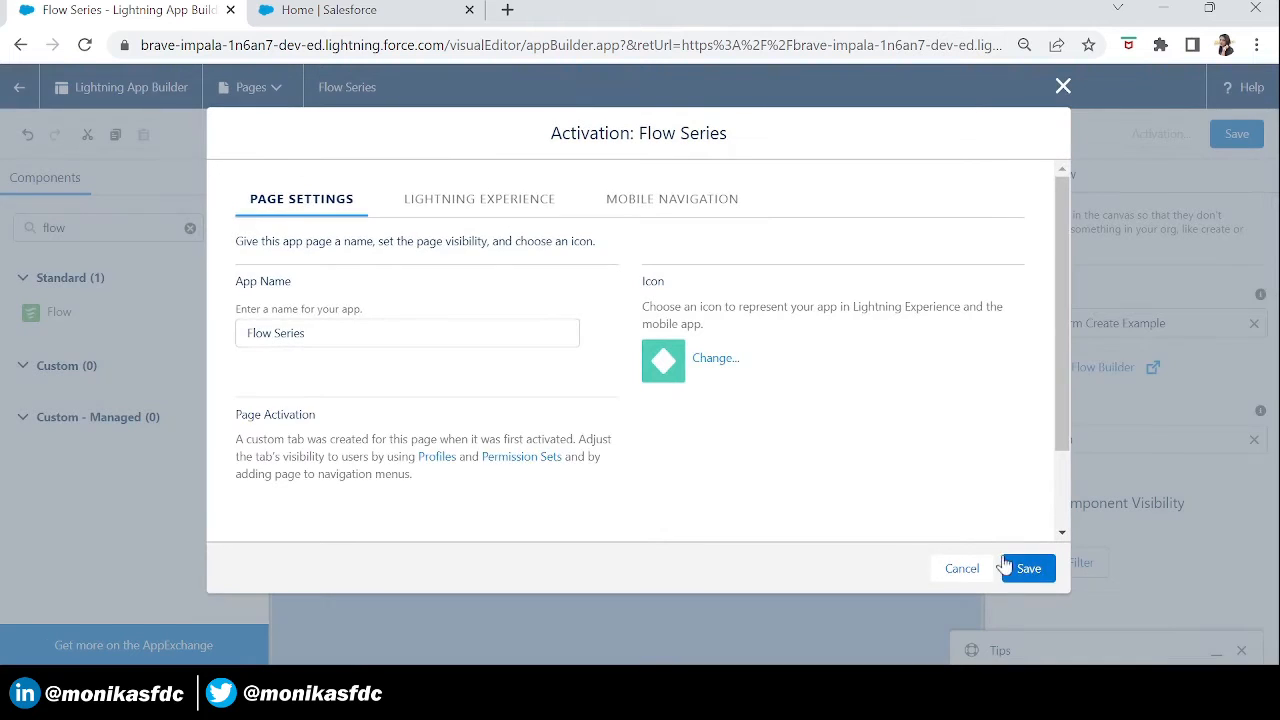
{"action": "left_click", "coordinate": [1027, 568]}
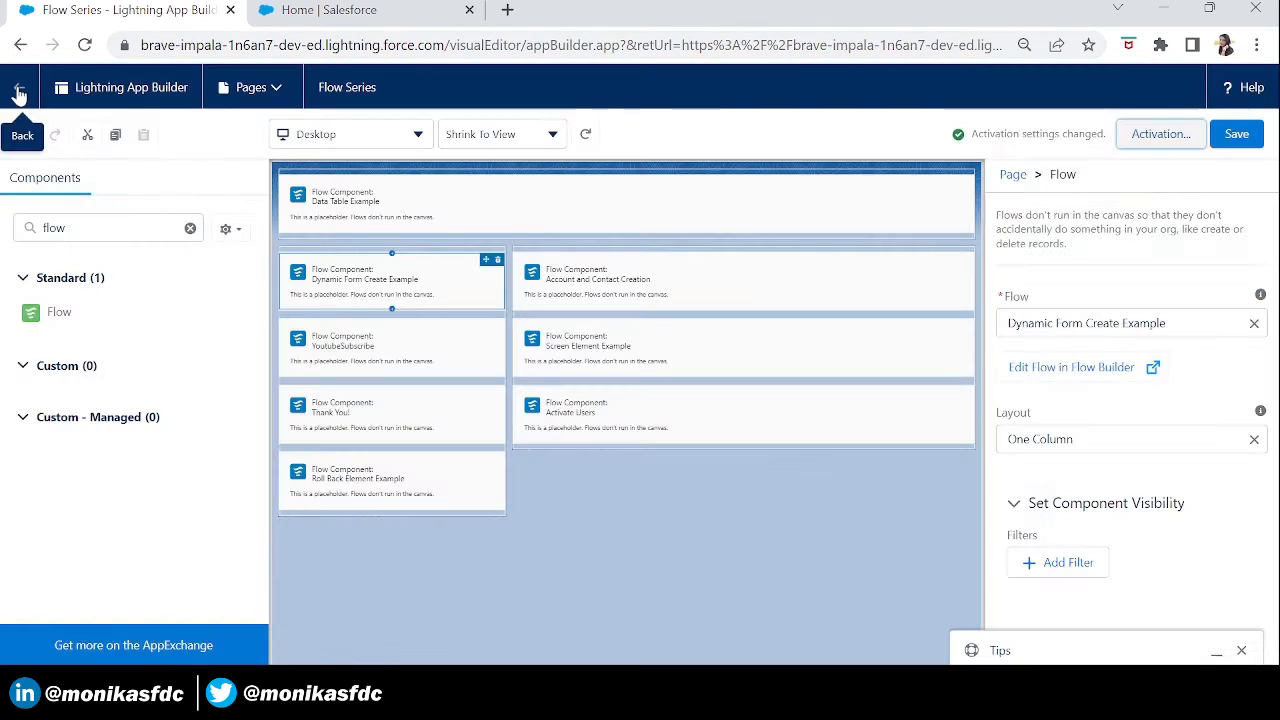
Leave the page editor and return to the live Flow Series page
{"action": "left_click", "coordinate": [20, 89]}
{"action": "left_click", "coordinate": [457, 50]}
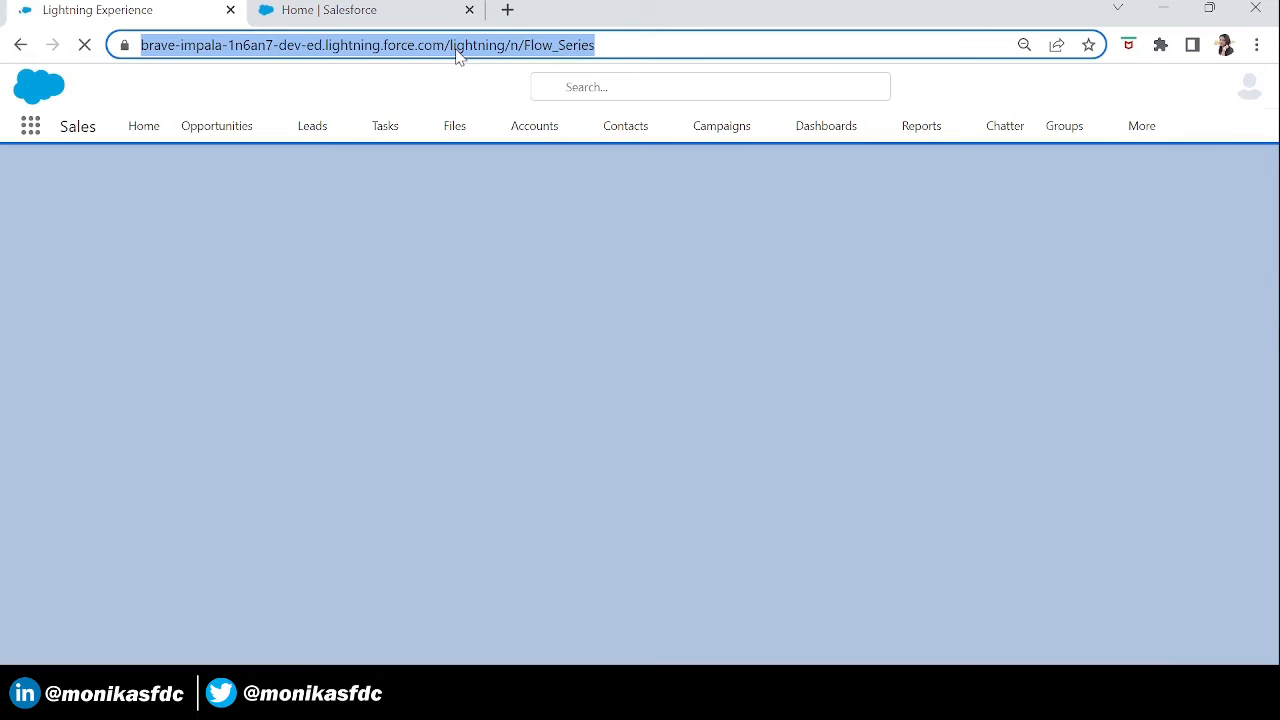
{"action": "left_click", "coordinate": [457, 50]}
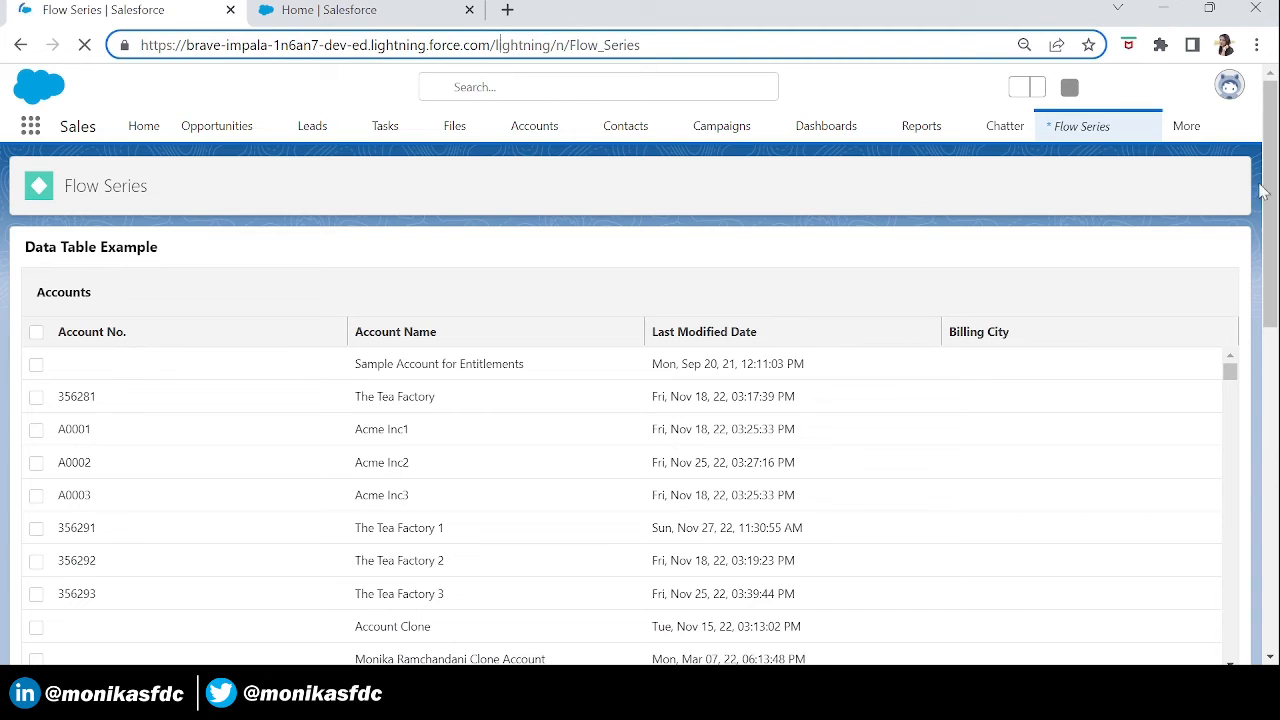
Set Case Origin to Phone in the Dynamic Form Create Example form on the Flow Series page
{"action": "left_click_drag", "start_coordinate": [1268, 192], "coordinate": [1276, 433]}
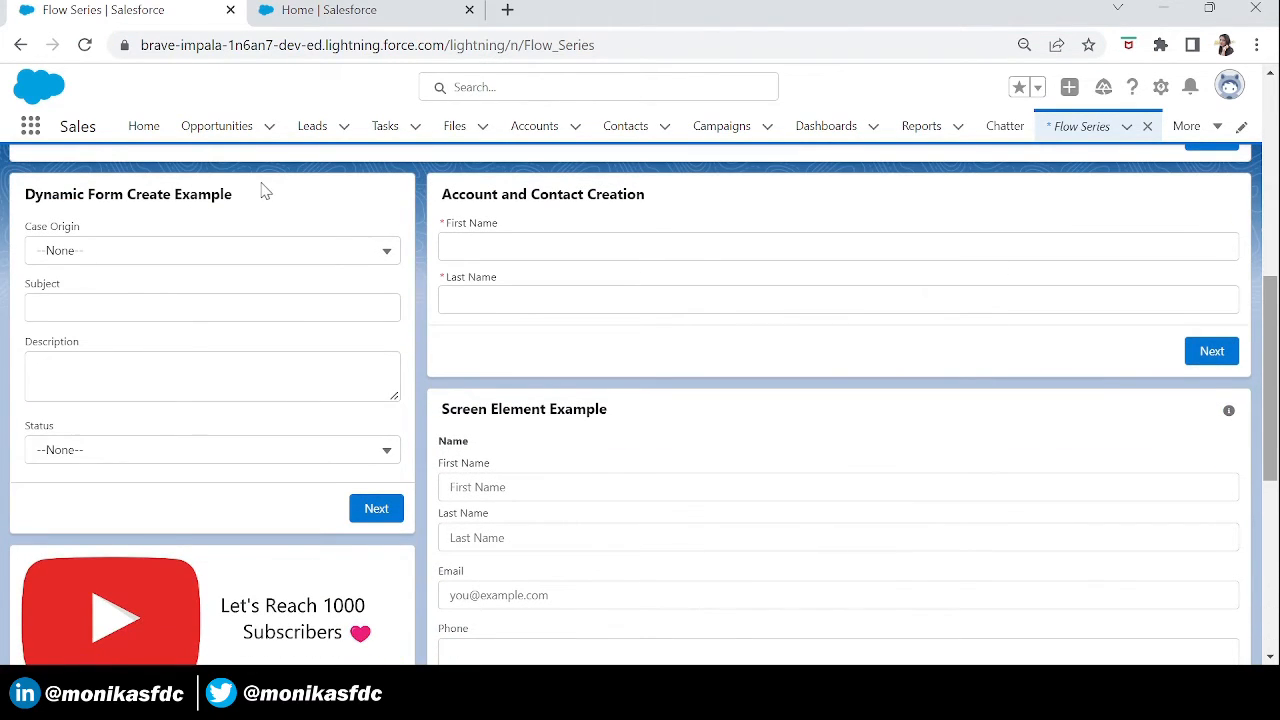
{"action": "left_click", "coordinate": [115, 260]}
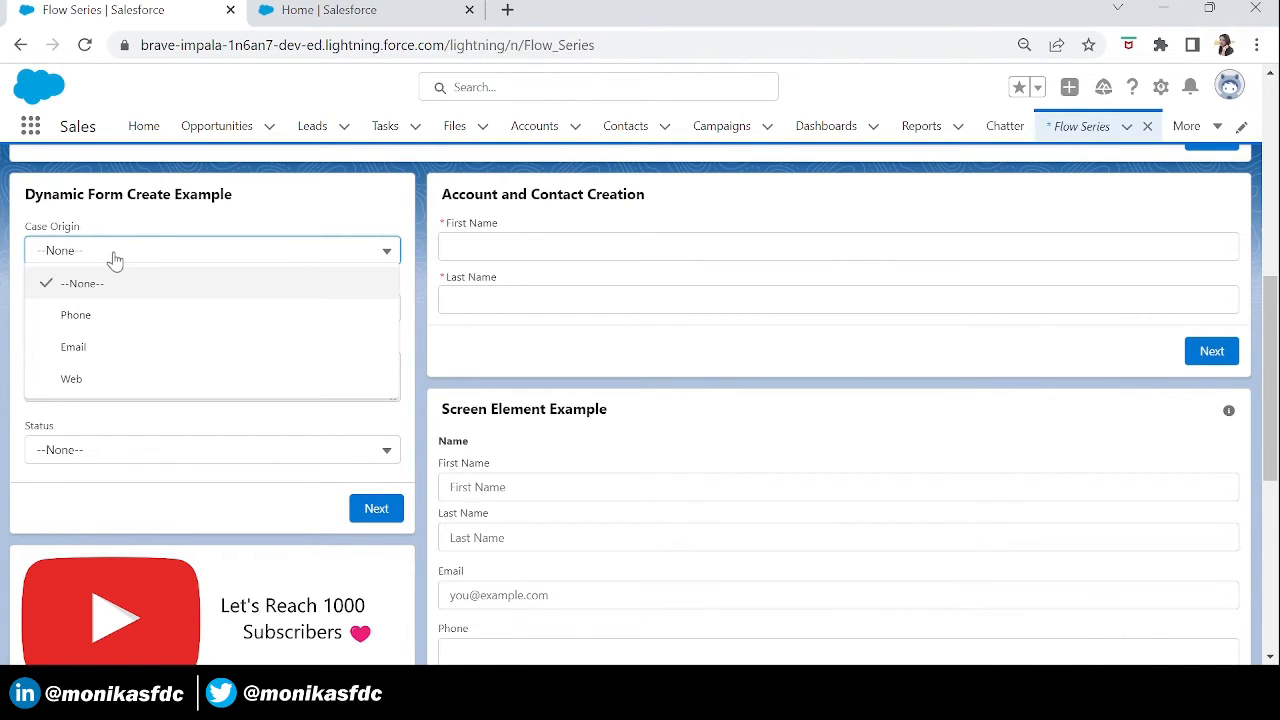
{"action": "left_click", "coordinate": [115, 258]}
{"action": "left_click", "coordinate": [115, 258]}
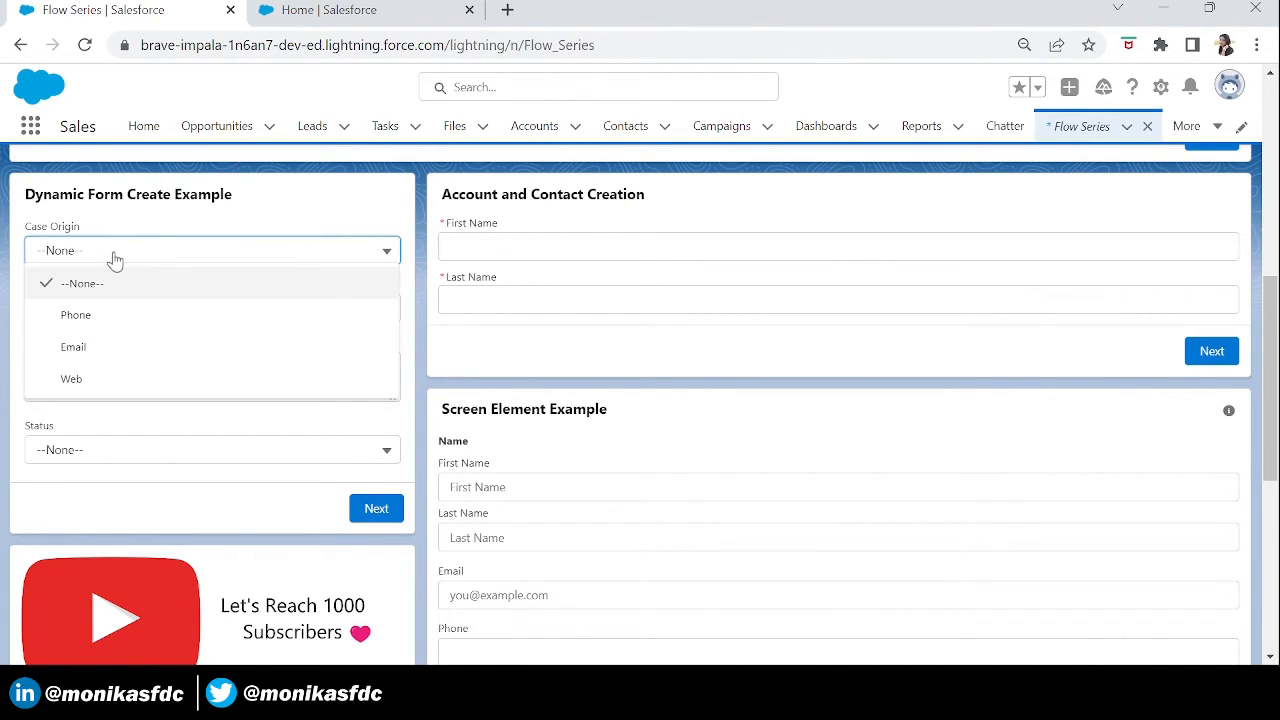
{"action": "left_click", "coordinate": [135, 328]}
{"action": "left_click", "coordinate": [103, 456]}
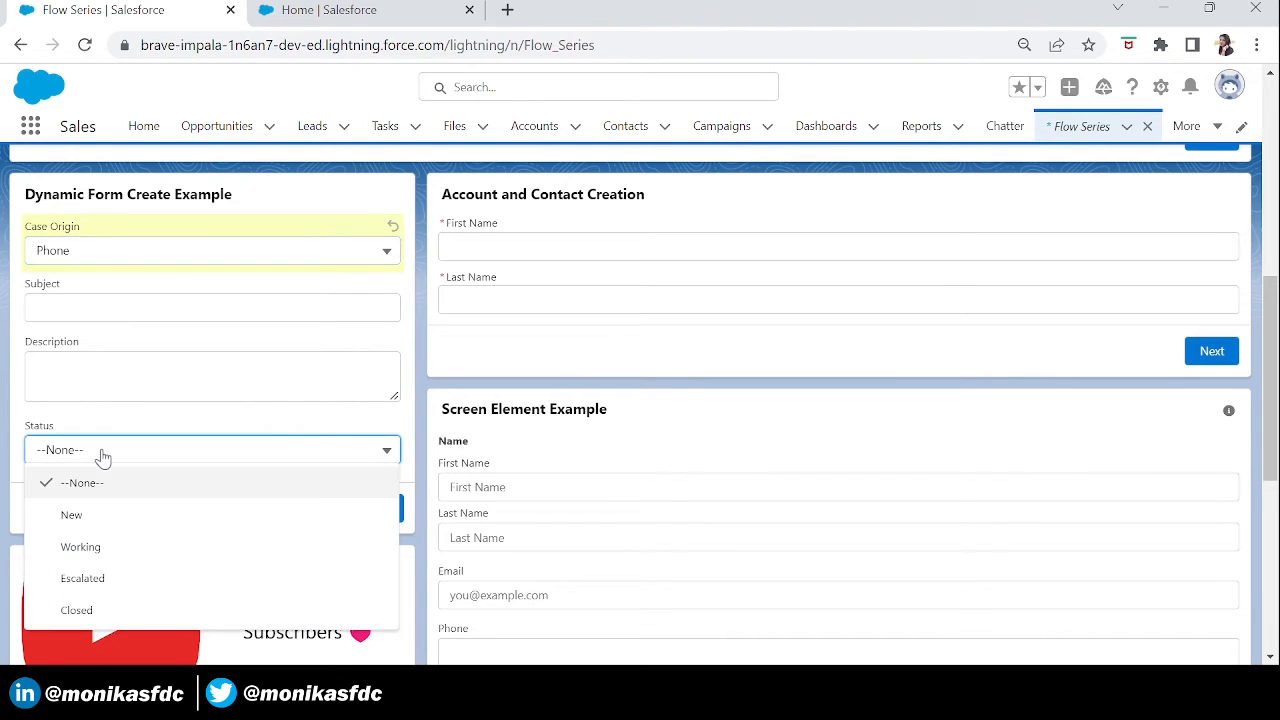
{"action": "left_click", "coordinate": [103, 456]}
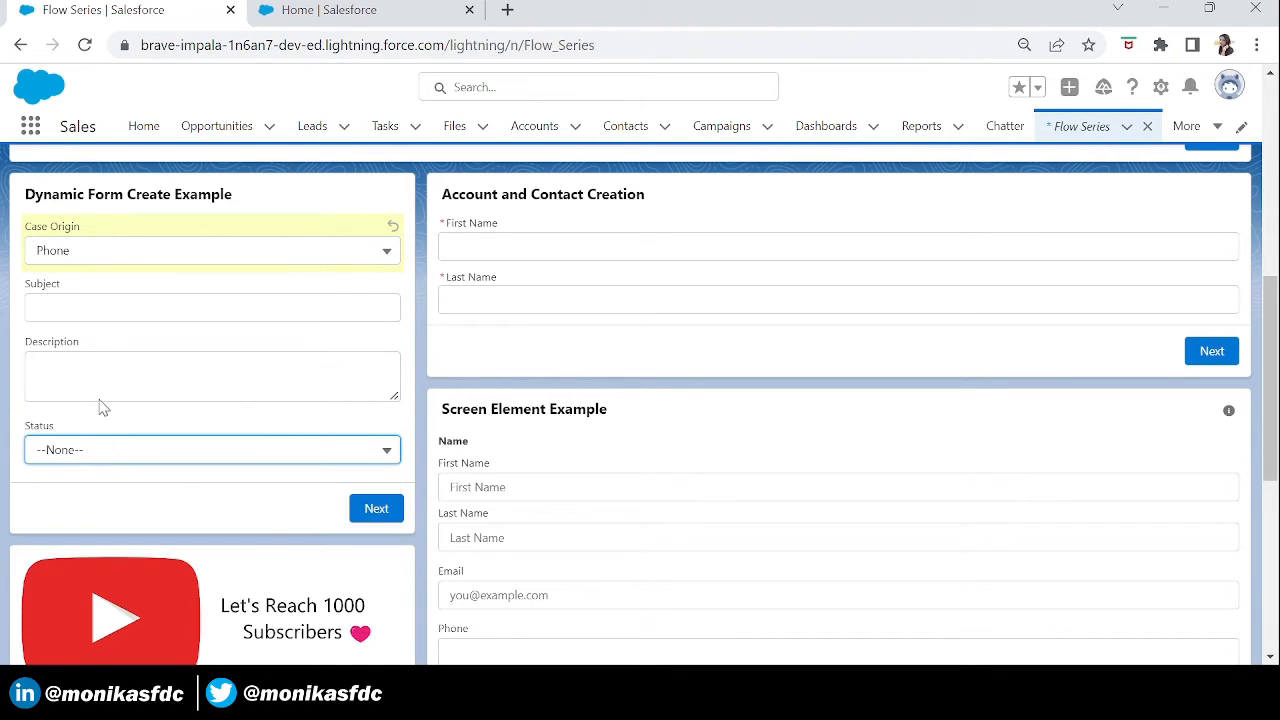
Enter subject "Added with Dynamic form" and description "case created with dynamic forms in flow", set Status to New, and submit the form
{"action": "left_click", "coordinate": [109, 302]}
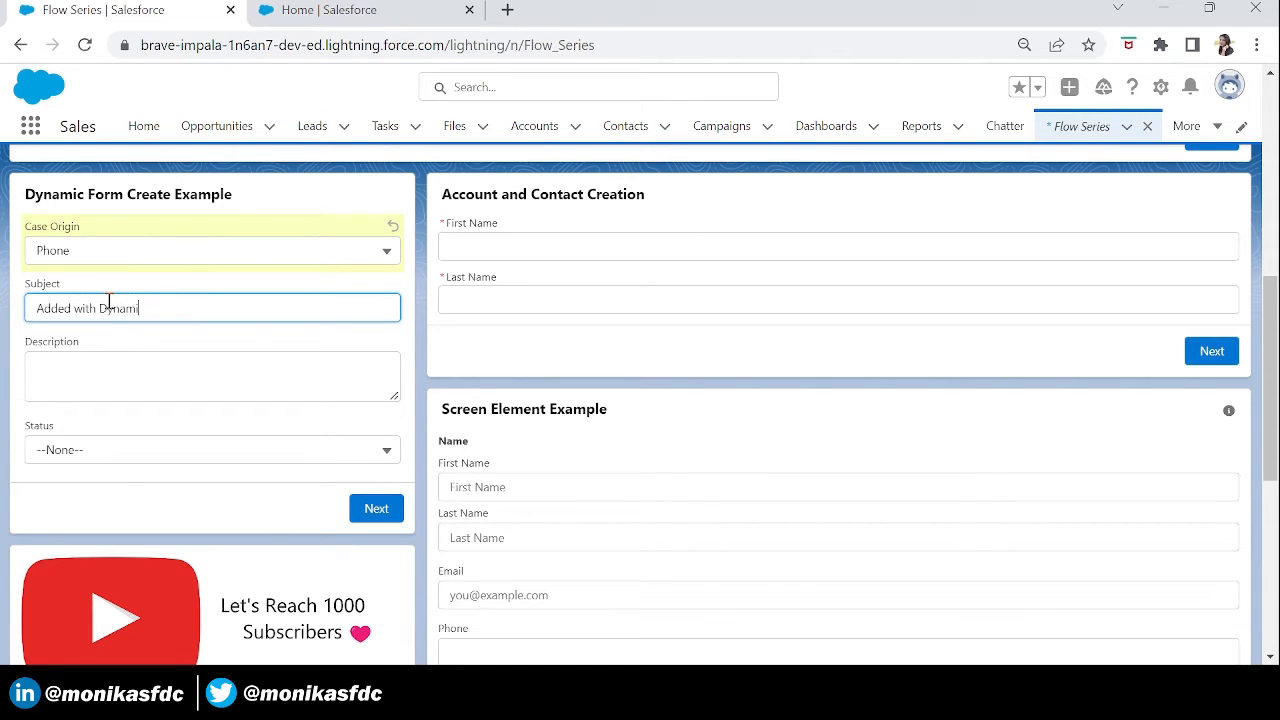
{"action": "key", "text": "Tab"}
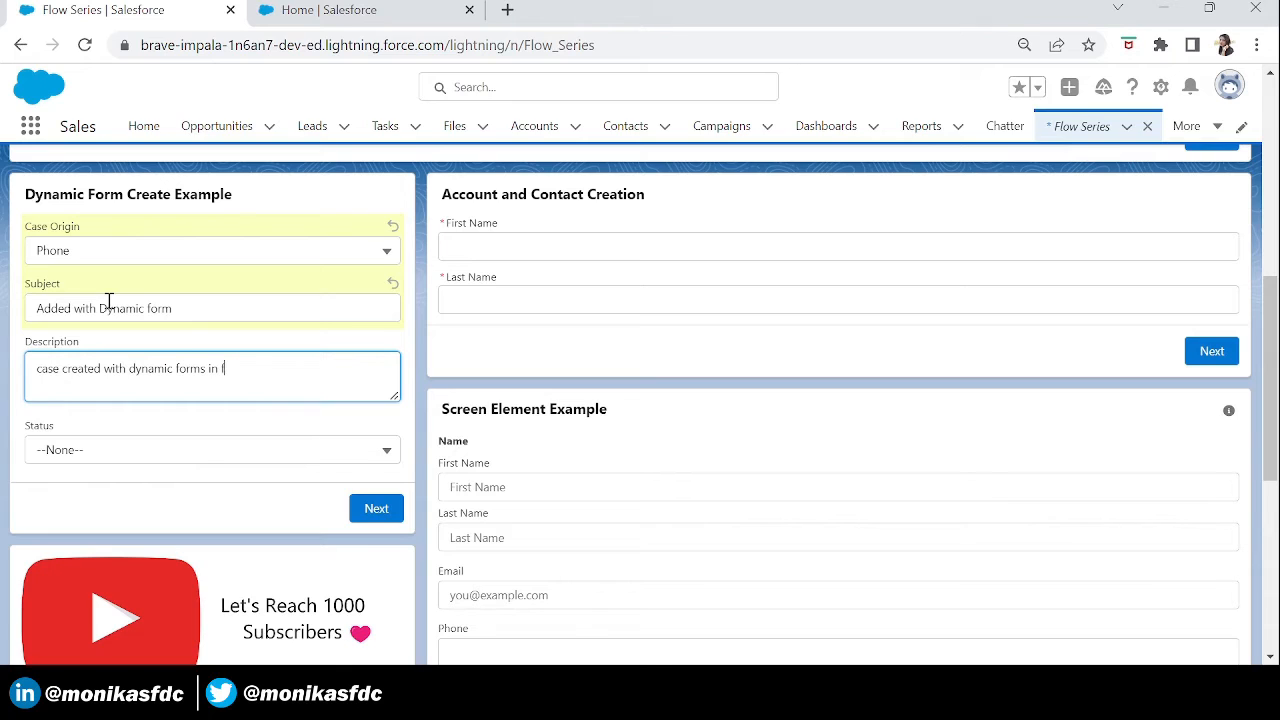
{"action": "left_click", "coordinate": [100, 458]}
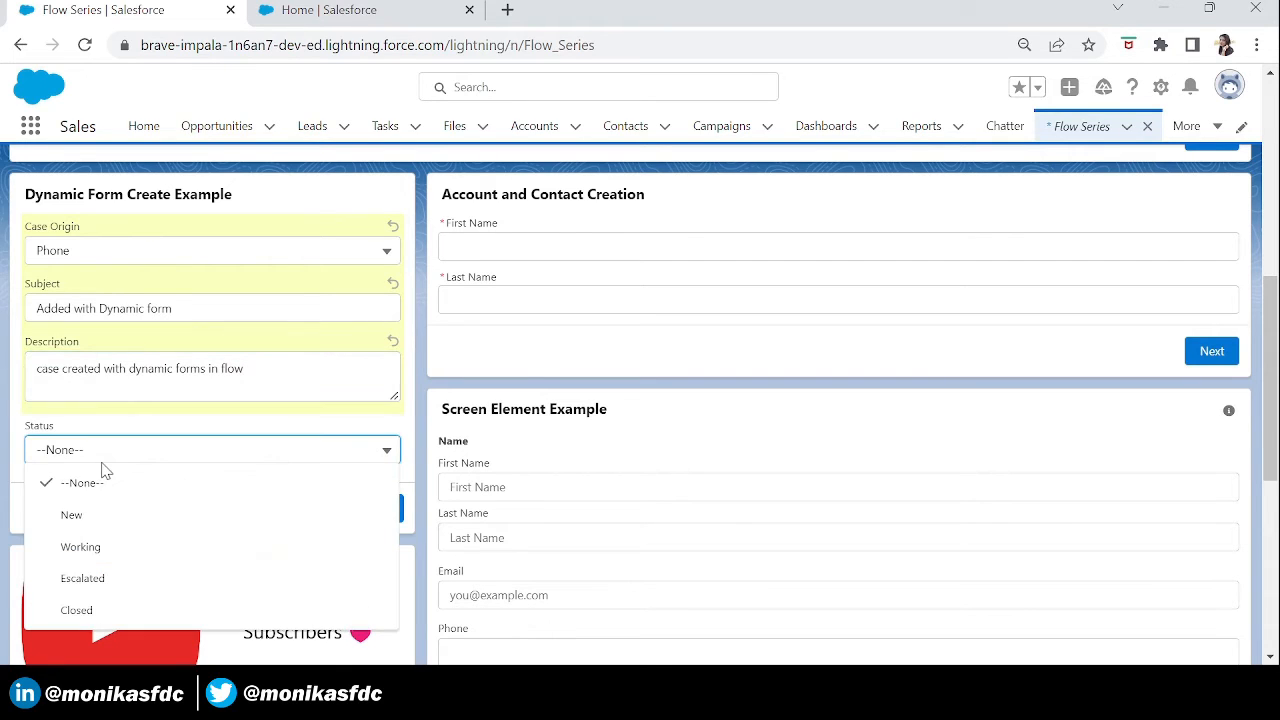
{"action": "left_click", "coordinate": [98, 528]}
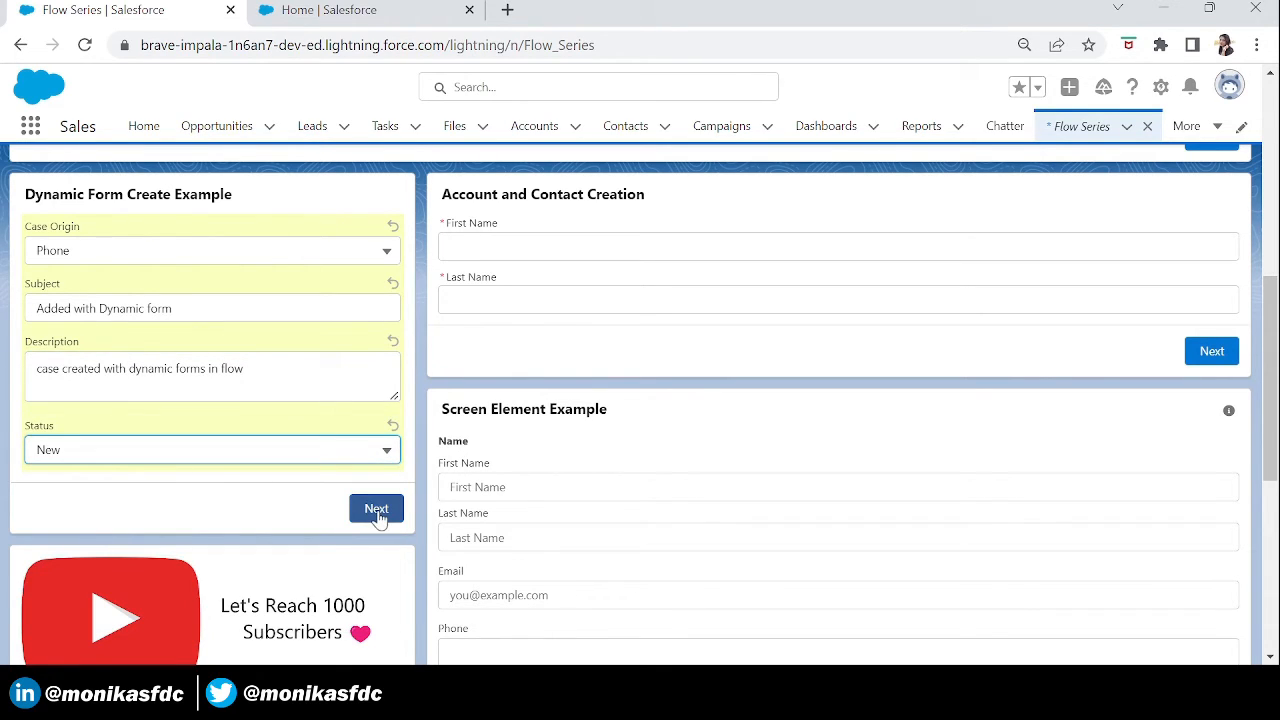
{"action": "left_click", "coordinate": [377, 510]}
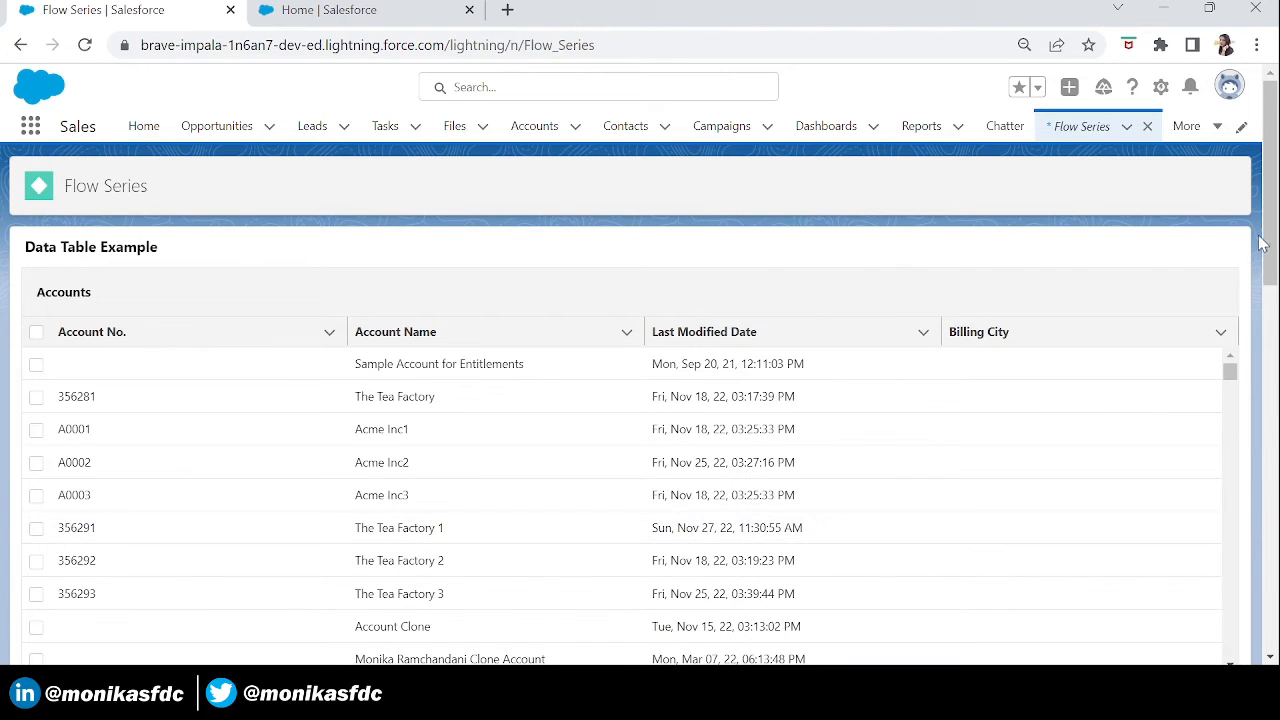
Go to the Cases list and open the case with the subject "Added with Dynamic form"
{"action": "mouse_move", "coordinate": [1268, 243]}
{"action": "left_mouse_down"}
{"action": "mouse_move", "coordinate": [1268, 420]}
{"action": "mouse_move", "coordinate": [1268, 255]}
{"action": "left_mouse_up"}
{"action": "left_click", "coordinate": [1217, 135]}
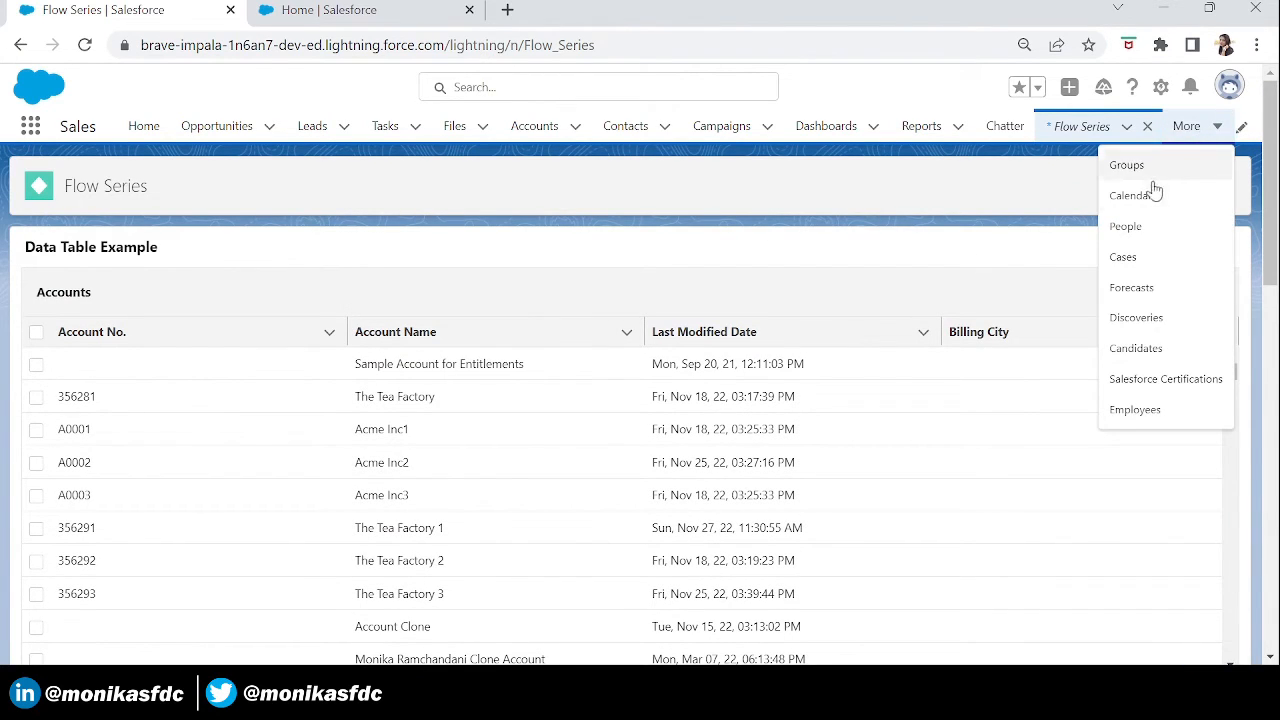
{"action": "left_click", "coordinate": [1123, 258]}
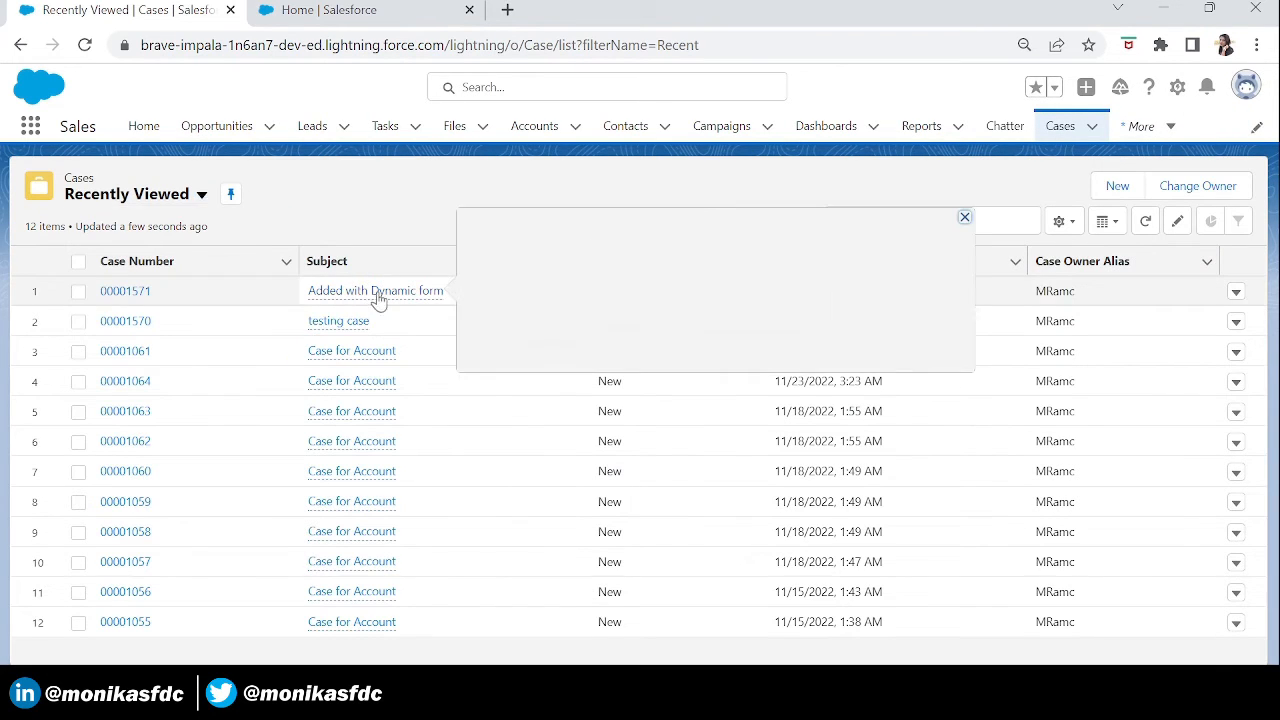
{"action": "left_click", "coordinate": [404, 303]}
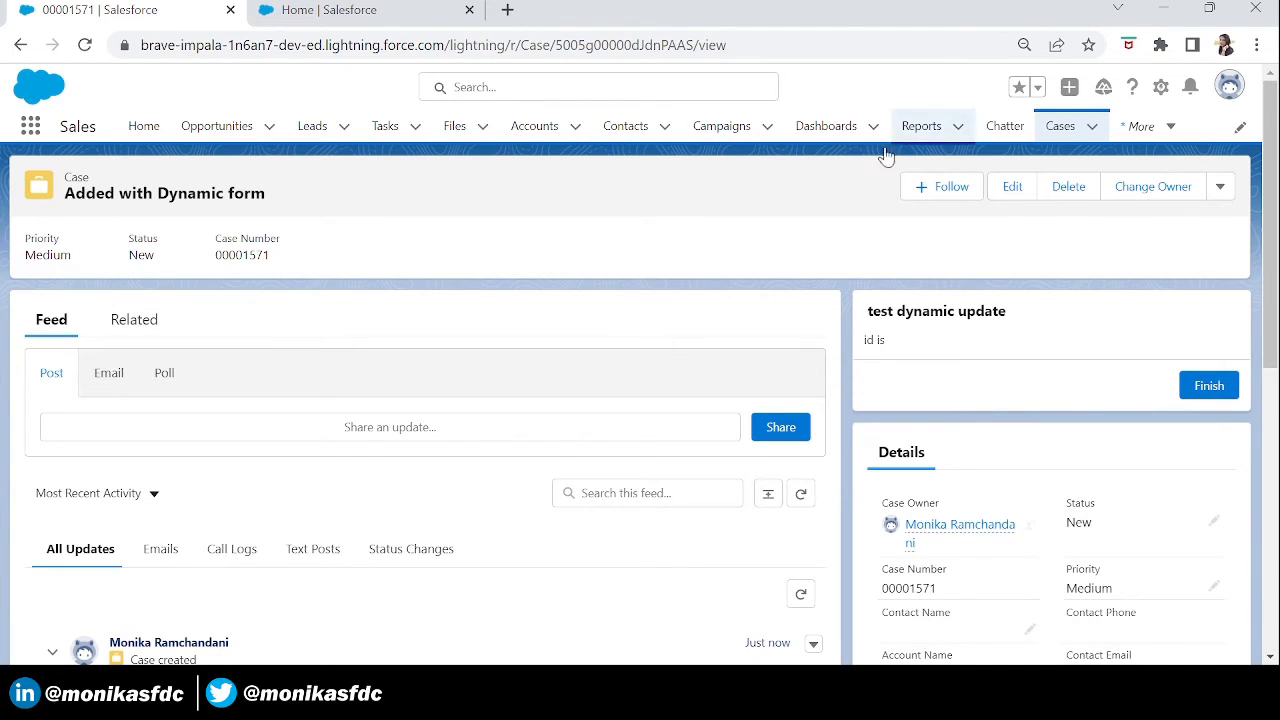
{"action": "left_click", "coordinate": [507, 9]}
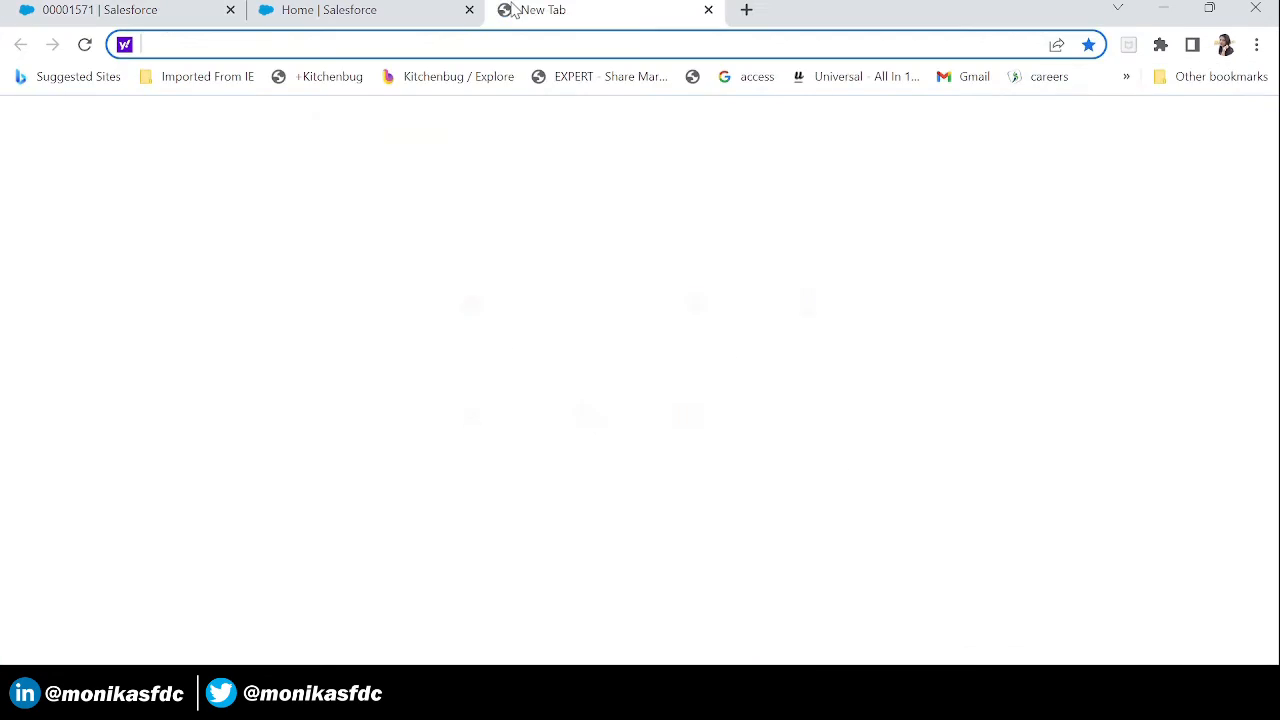
{"action": "left_click", "coordinate": [125, 8]}
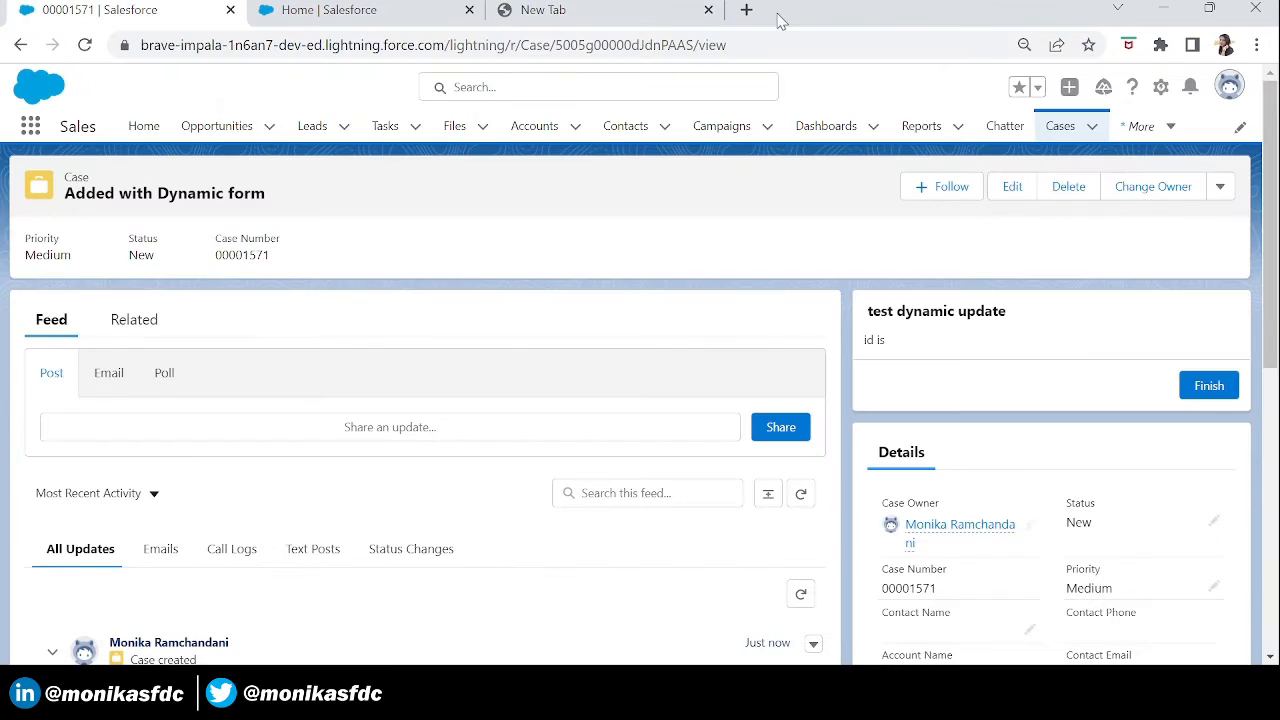
{"action": "left_click", "coordinate": [708, 10]}
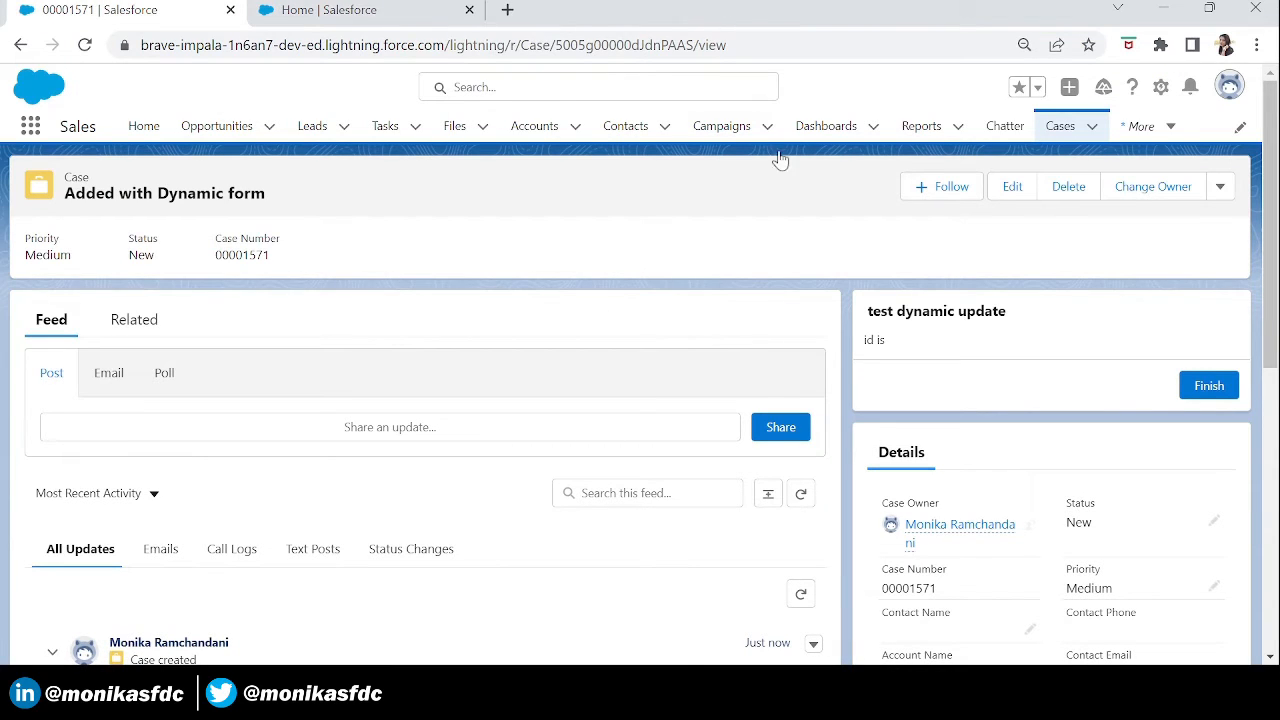
Find Flows in Setup and create a new flow of the Screen Flow type
{"action": "left_click", "coordinate": [1161, 88]}
{"action": "left_click", "coordinate": [1097, 157]}
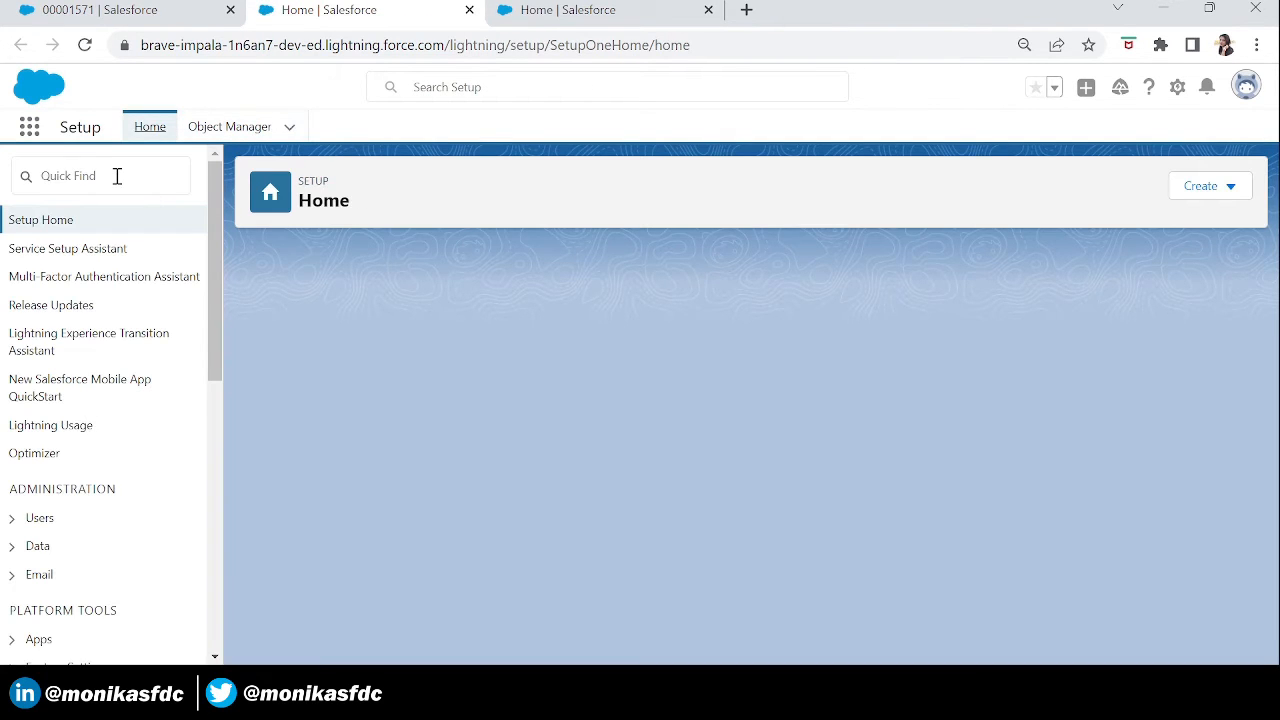
{"action": "left_click", "coordinate": [117, 176]}
{"action": "type", "text": "flows"}
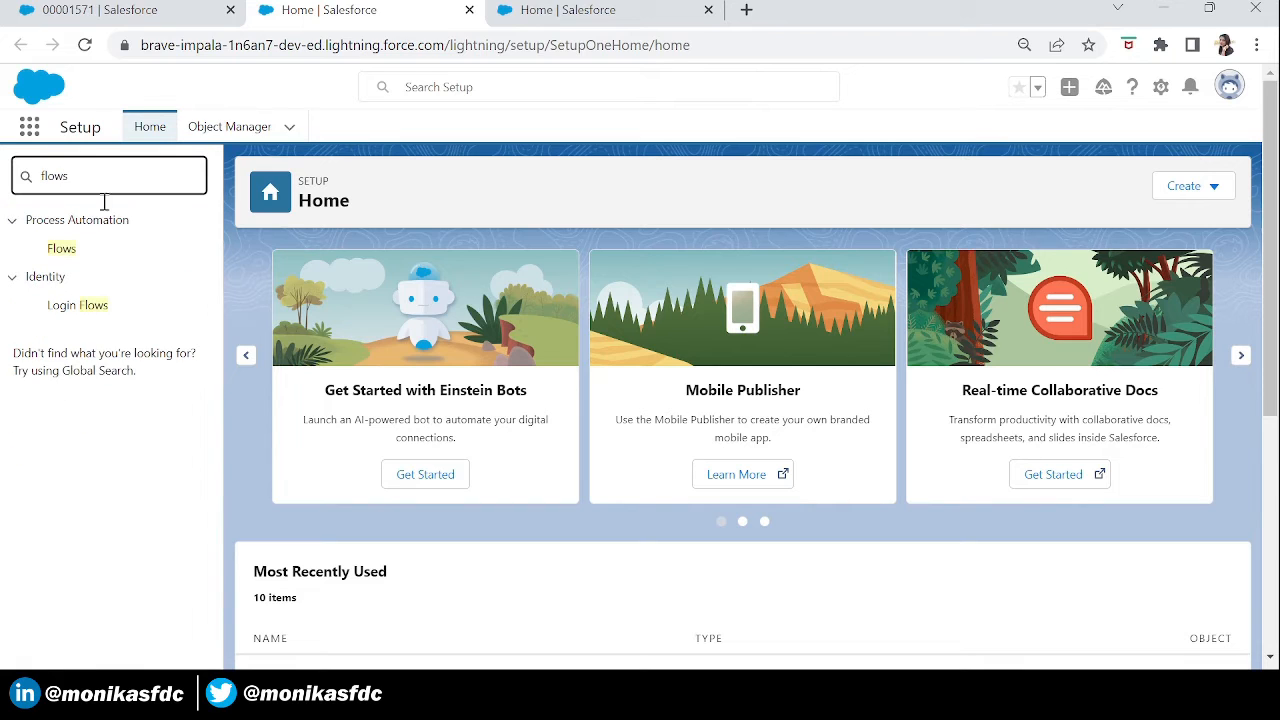
{"action": "left_click", "coordinate": [61, 250]}
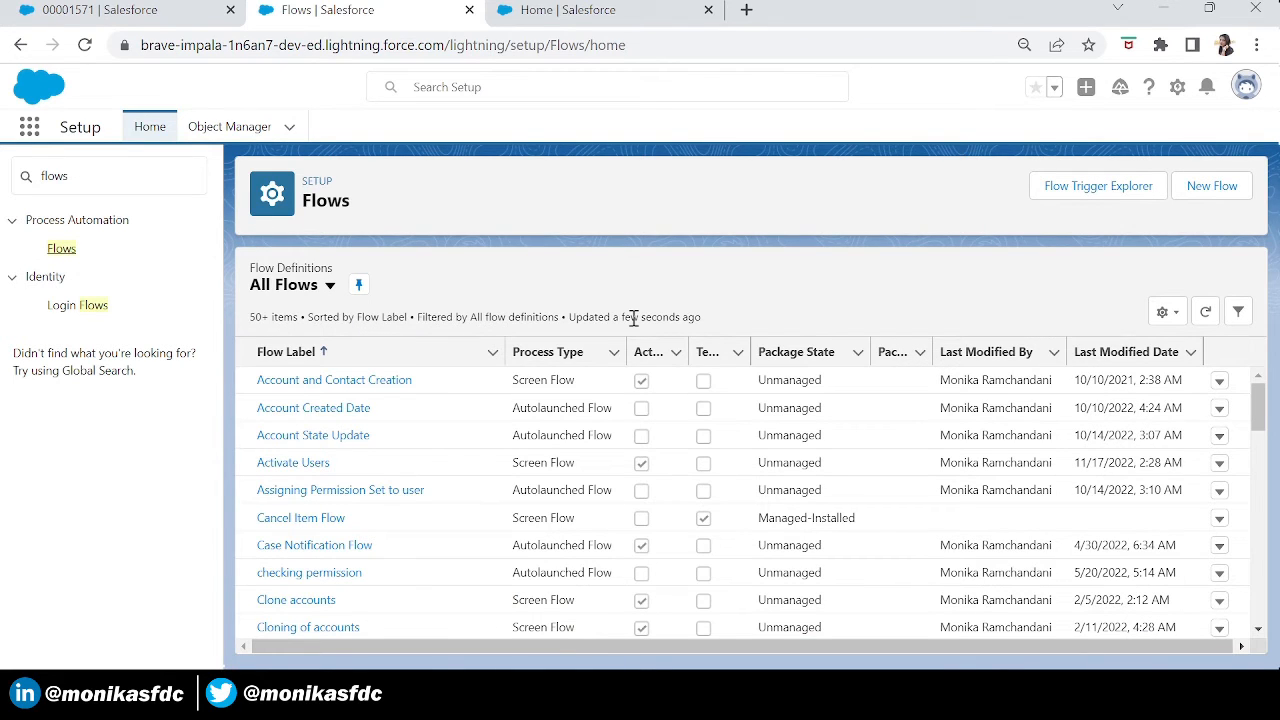
{"action": "left_click", "coordinate": [1214, 188]}
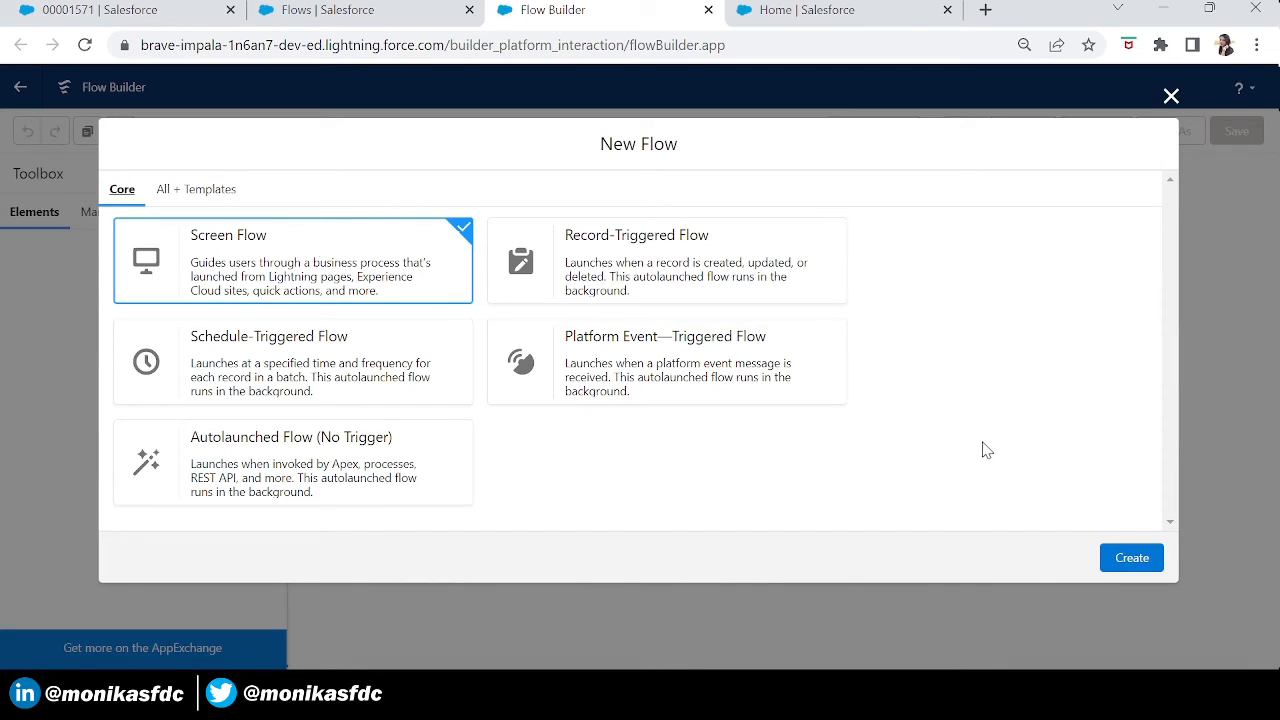
{"action": "left_click", "coordinate": [1140, 570]}
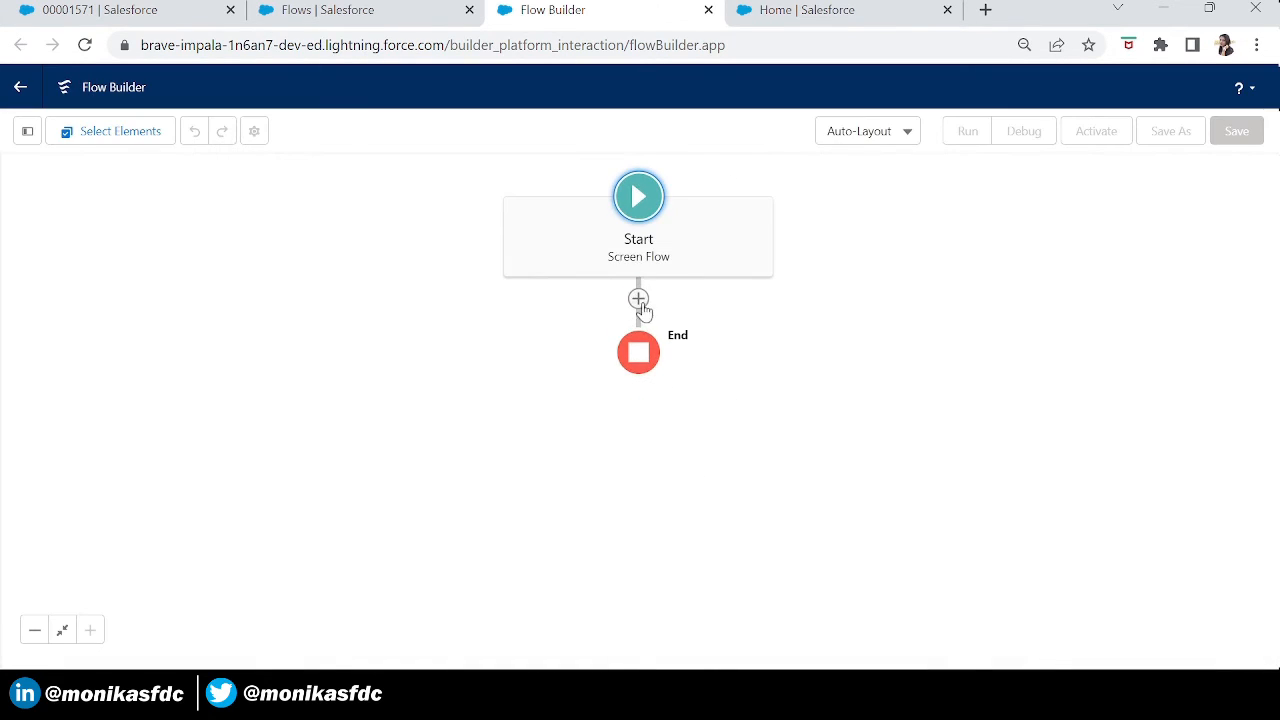
{"action": "left_click", "coordinate": [638, 300]}
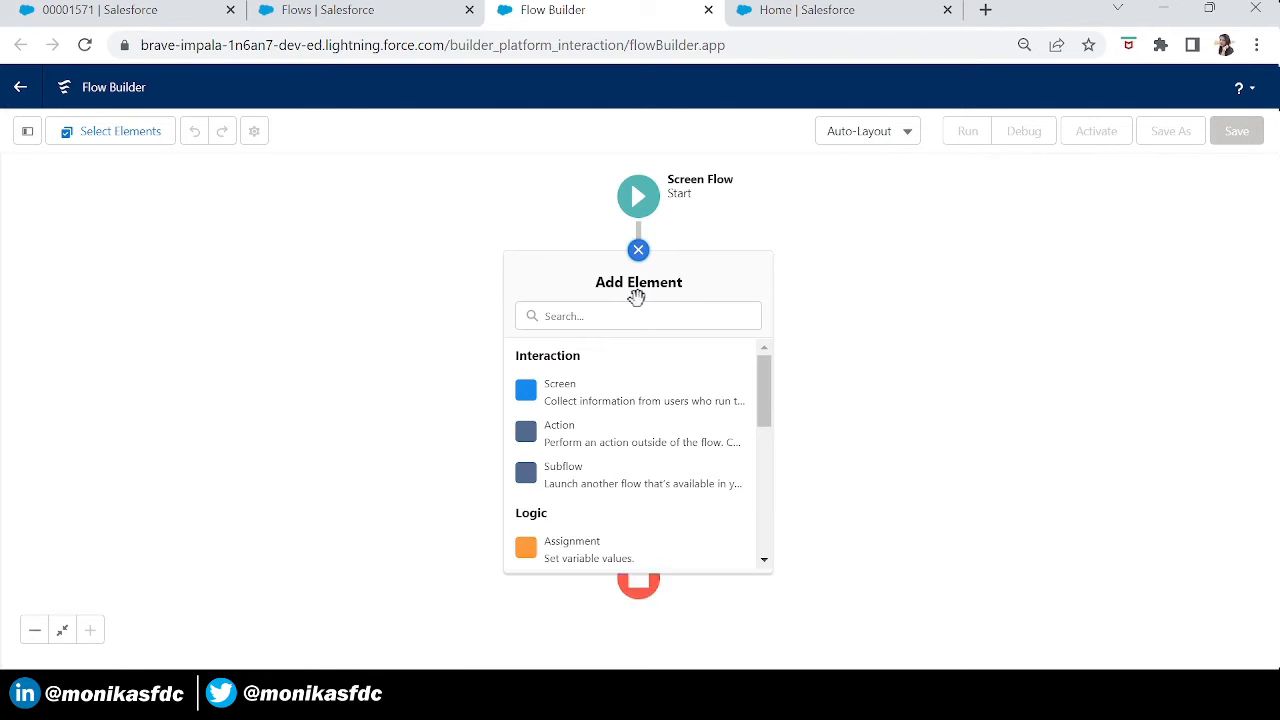
{"action": "left_click", "coordinate": [566, 416]}
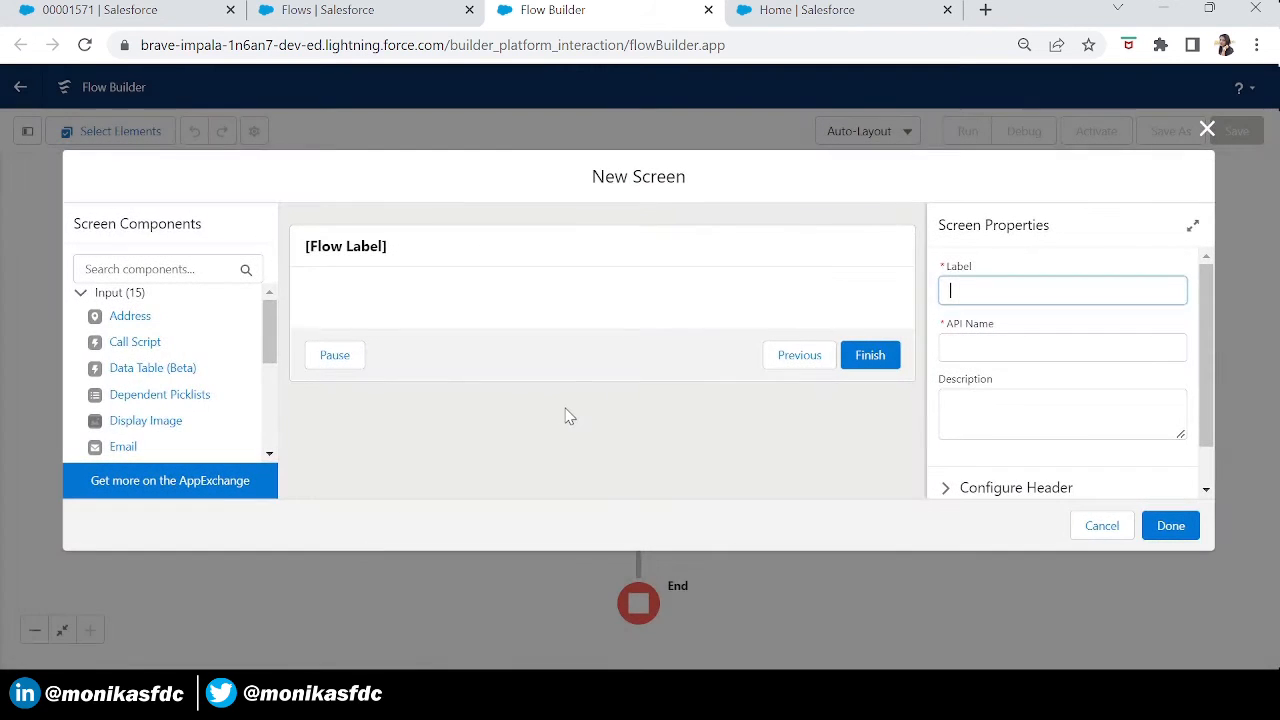
{"action": "left_click", "coordinate": [850, 692]}
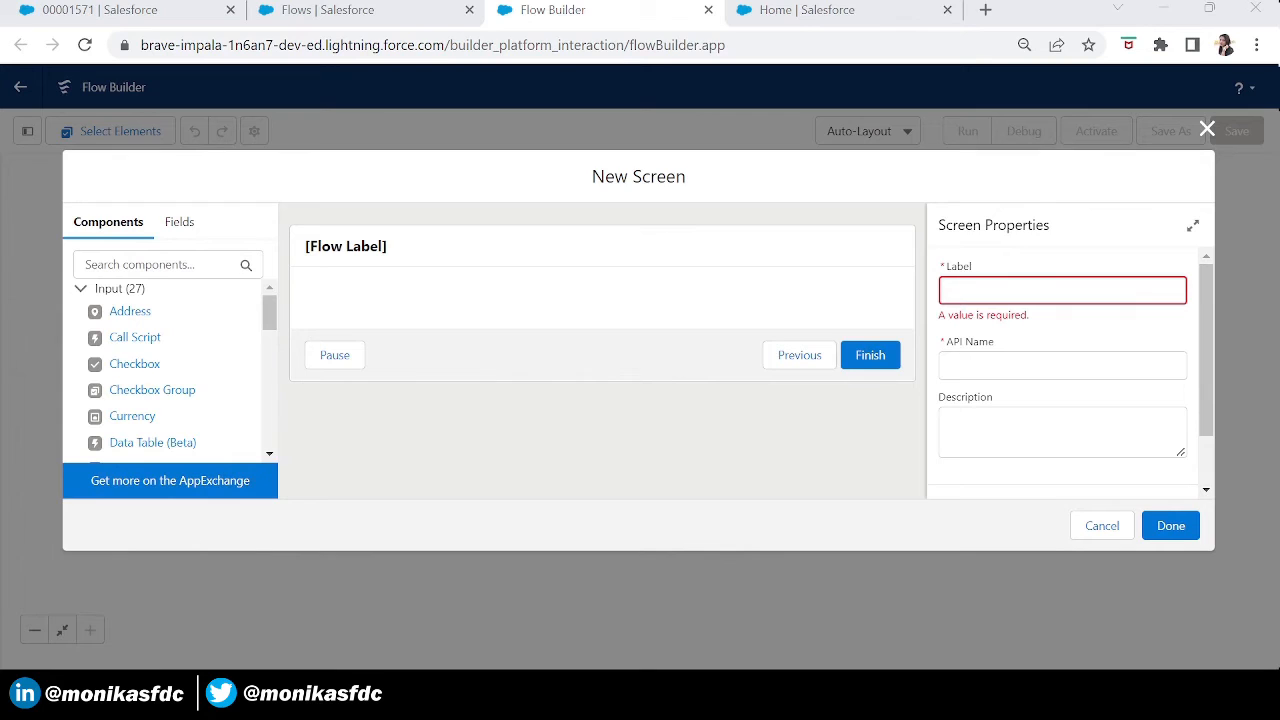
{"action": "left_click", "coordinate": [177, 228]}
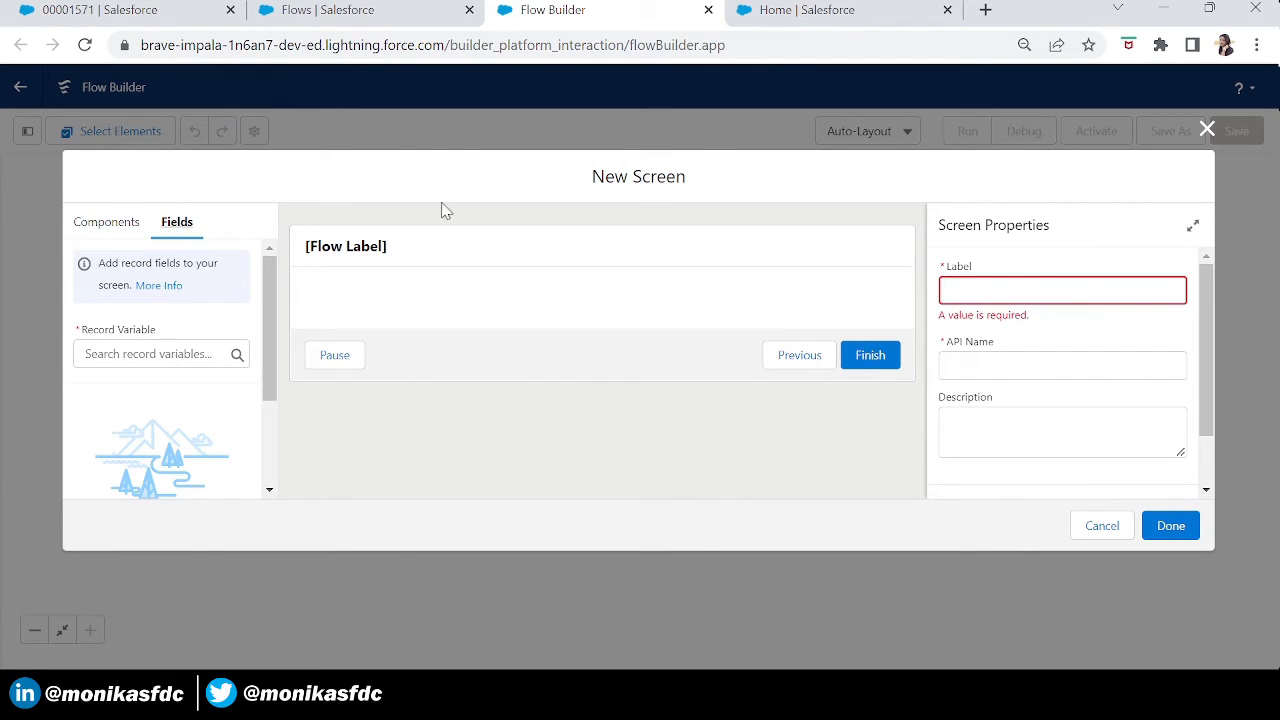
{"action": "left_click", "coordinate": [1207, 131]}
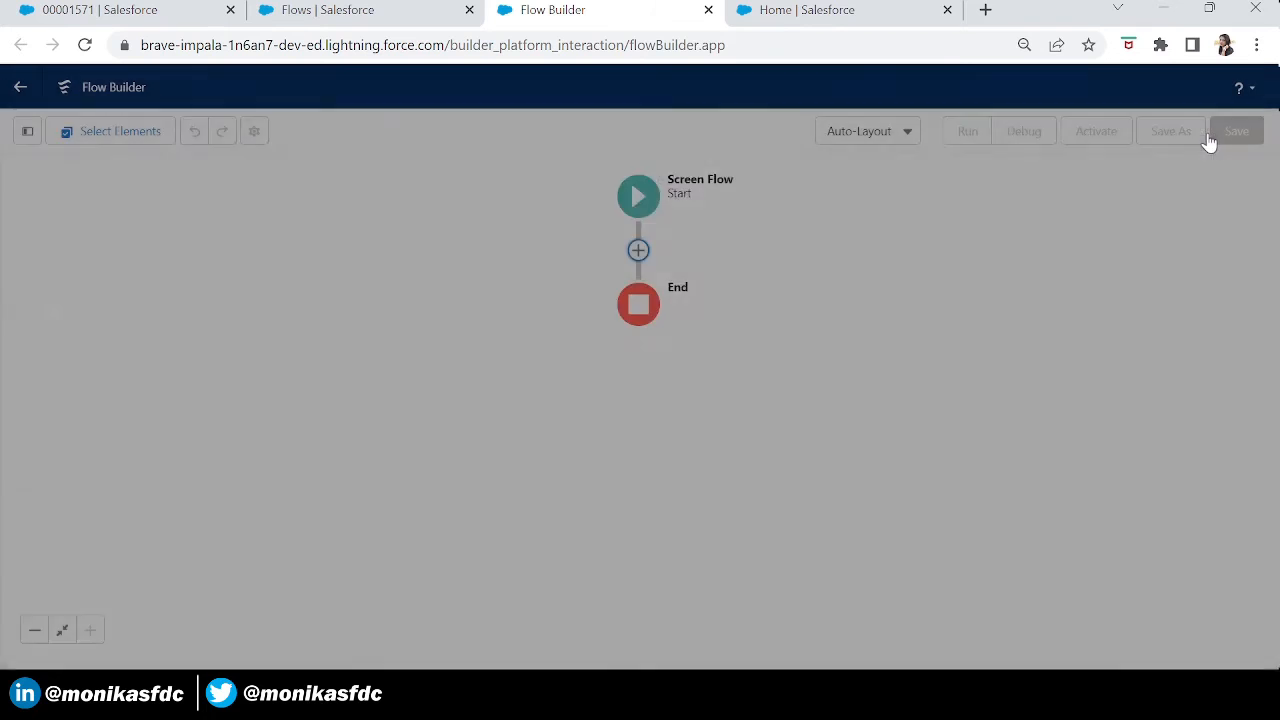
Add a Get Records element after Start, labelled Get Case Record, and set its object to Case
{"action": "left_click", "coordinate": [638, 251]}
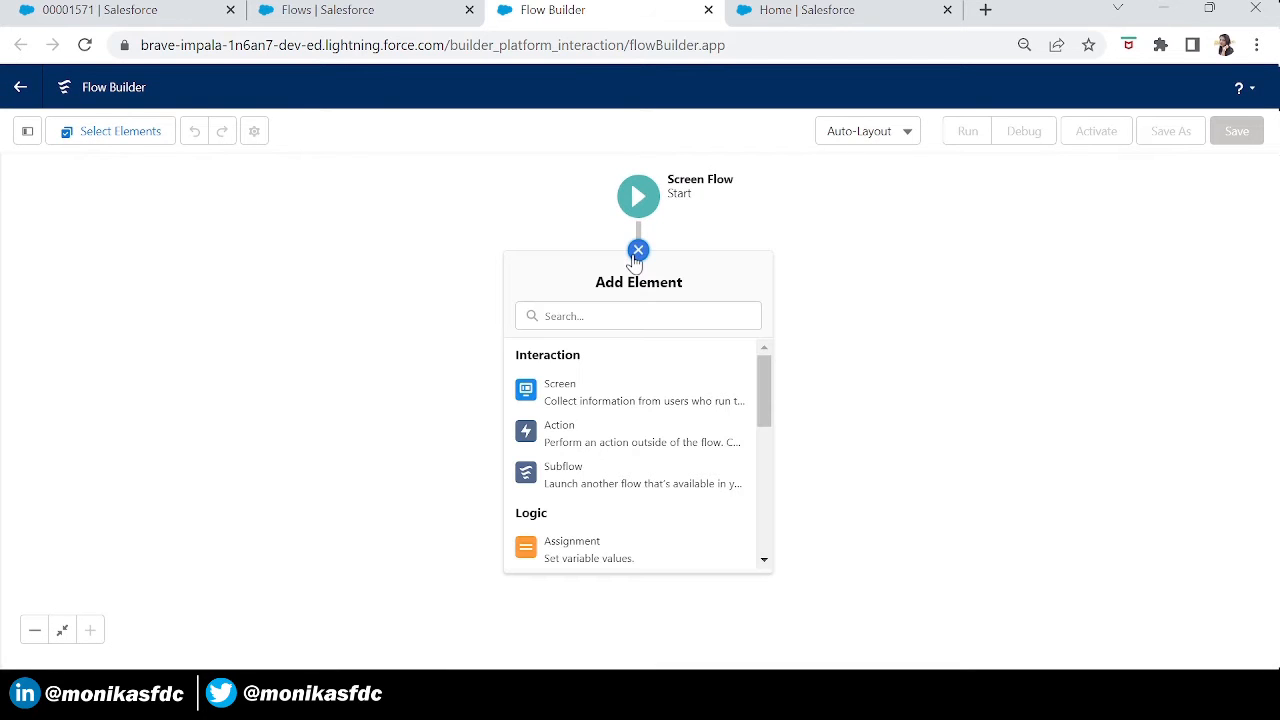
{"action": "left_click", "coordinate": [601, 318]}
{"action": "type", "text": "get"}
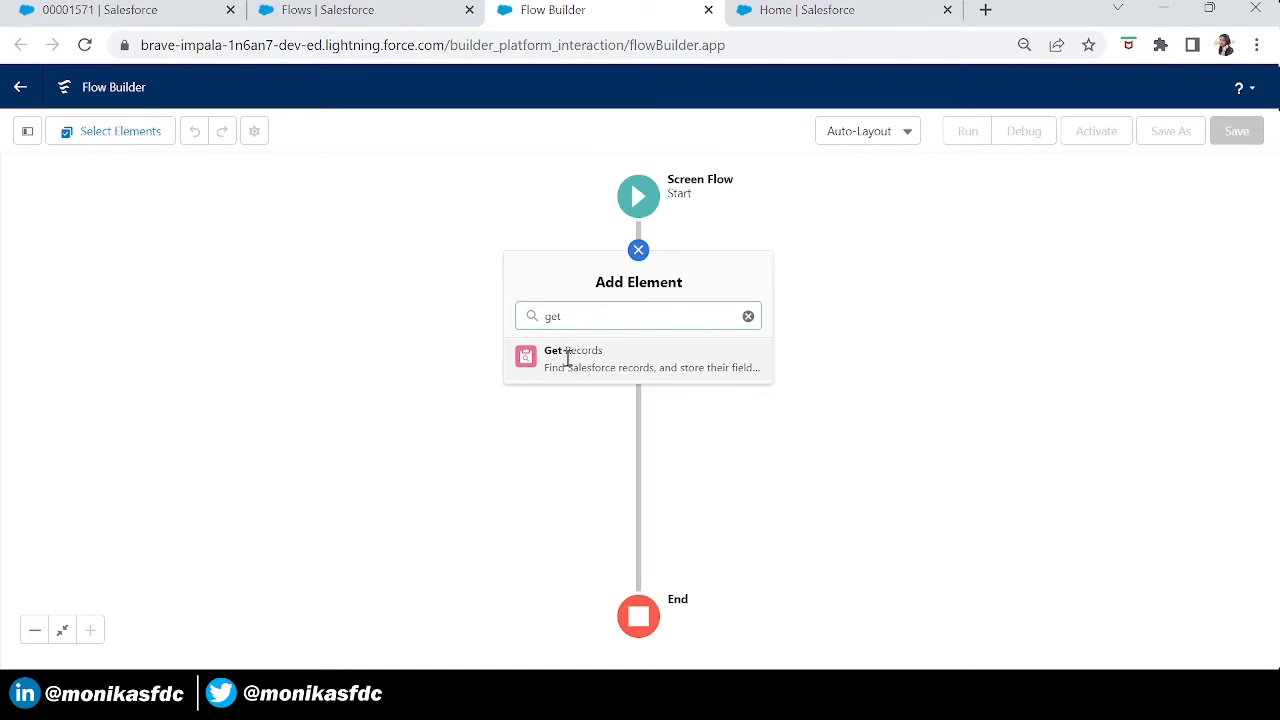
{"action": "left_click", "coordinate": [565, 355]}
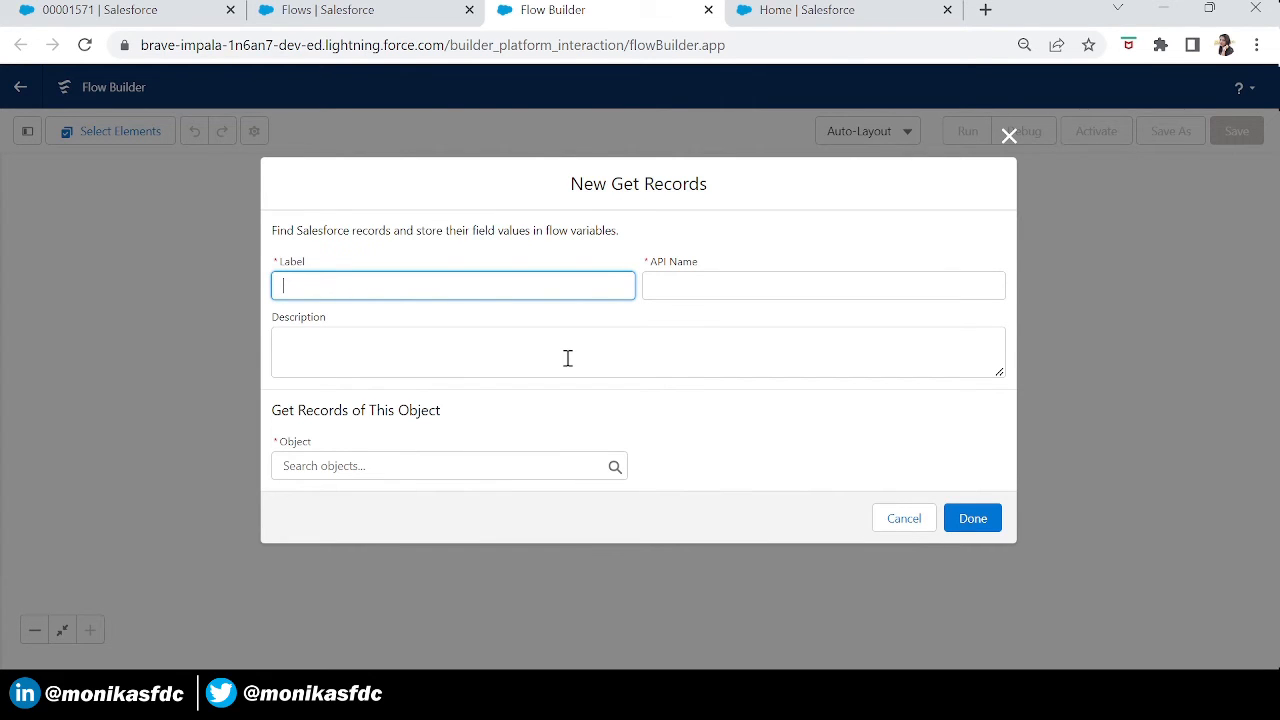
{"action": "type", "text": "Get Case Record"}
{"action": "key", "text": "Tab"}
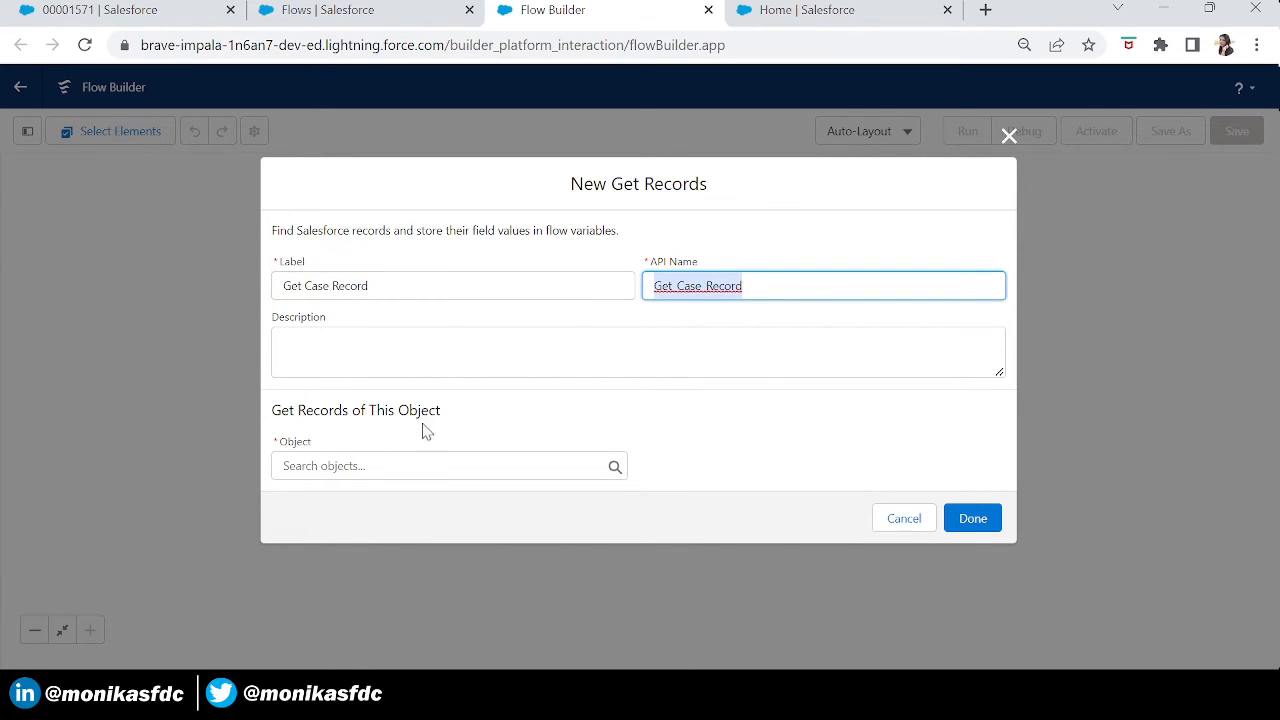
{"action": "left_click", "coordinate": [380, 465]}
{"action": "type", "text": "case"}
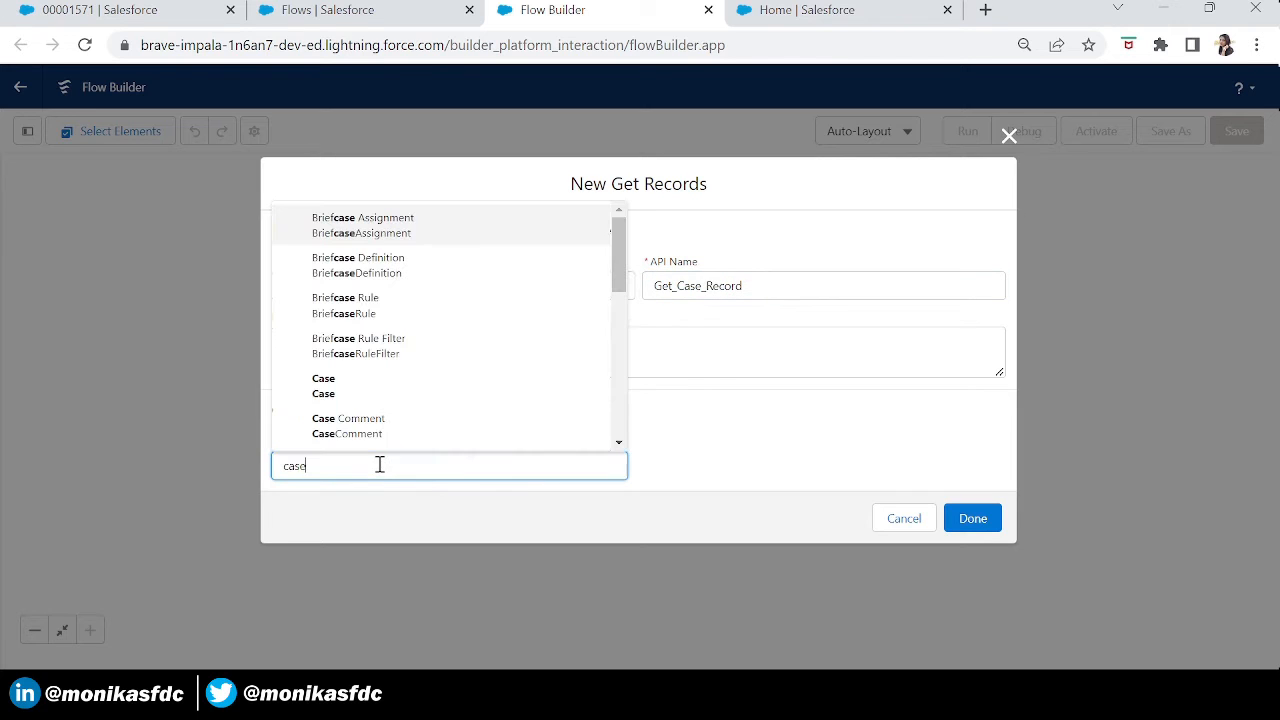
{"action": "left_click", "coordinate": [325, 393]}
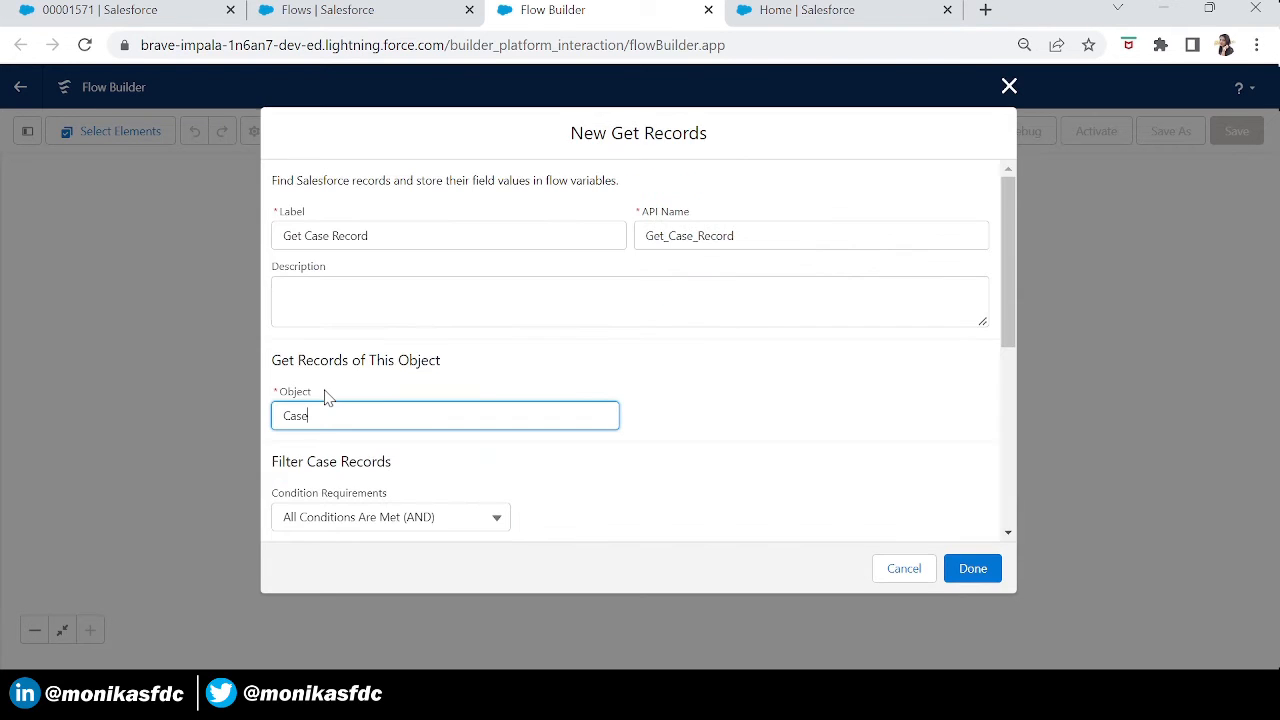
Add a filter condition for the Case records on the Id field with the Equals operator
{"action": "left_click_drag", "start_coordinate": [1008, 288], "coordinate": [1010, 359]}
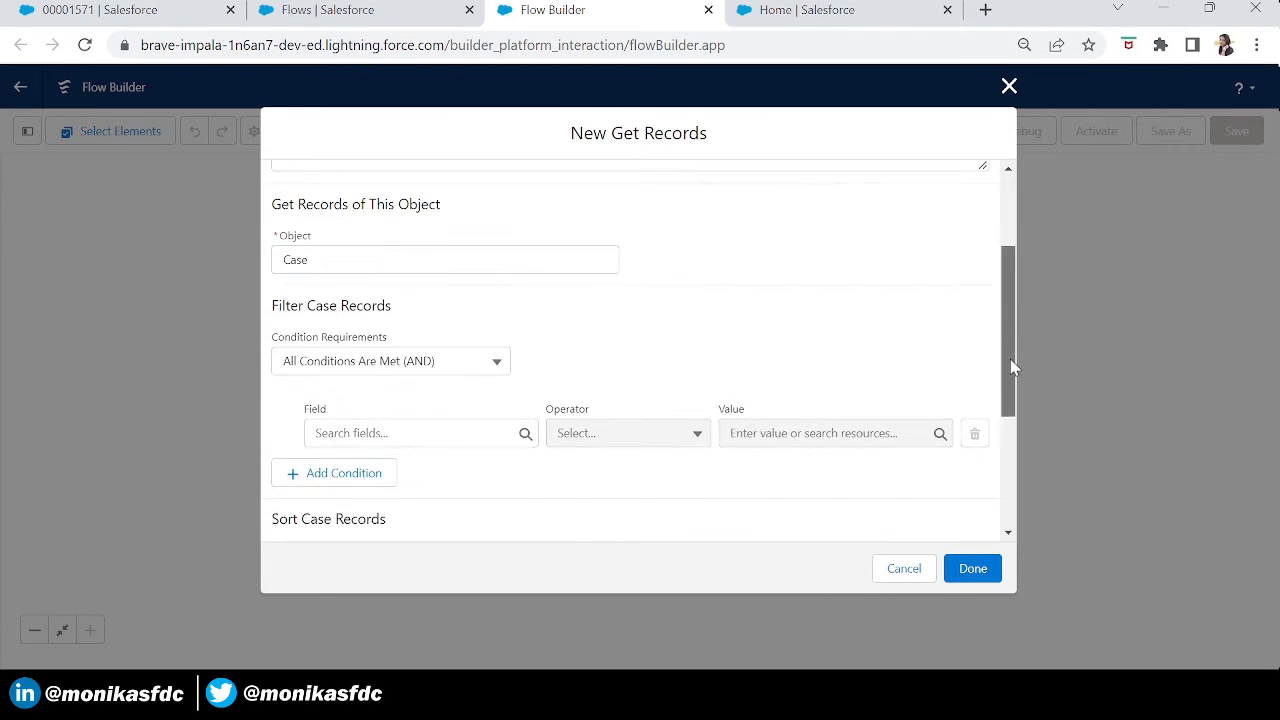
{"action": "left_click", "coordinate": [419, 430]}
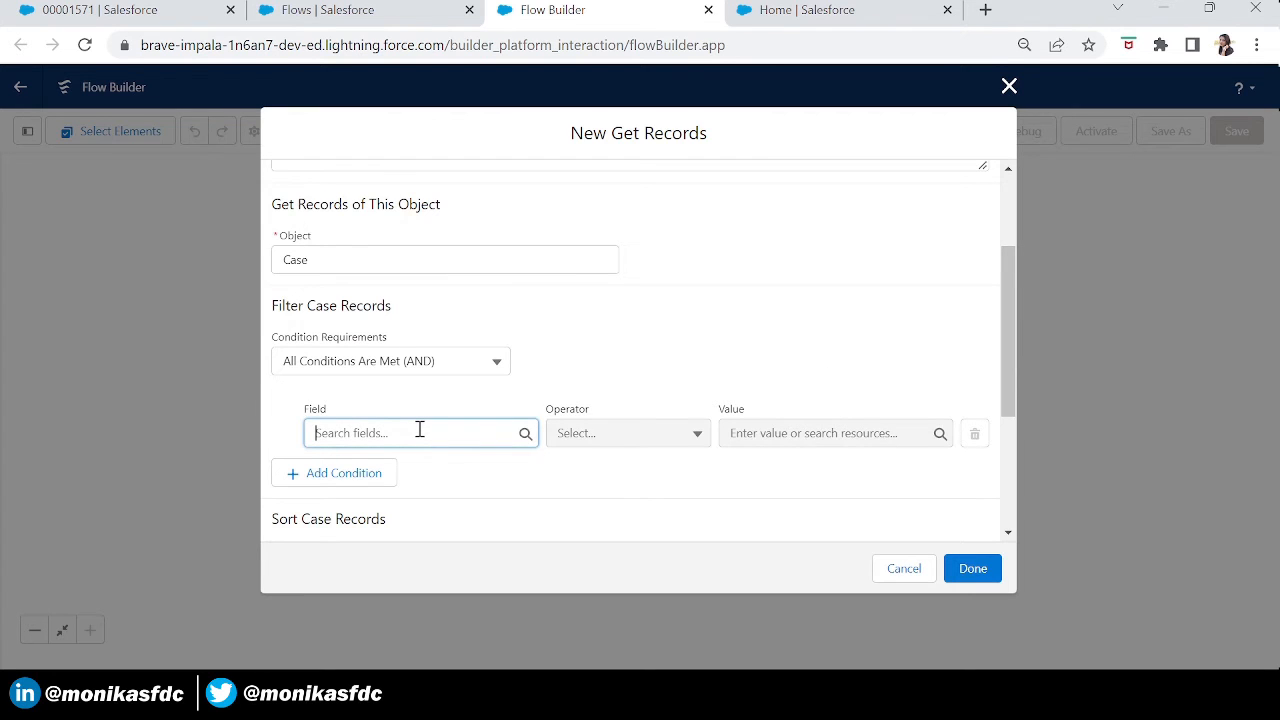
{"action": "type", "text": "Id"}
{"action": "left_click", "coordinate": [356, 402]}
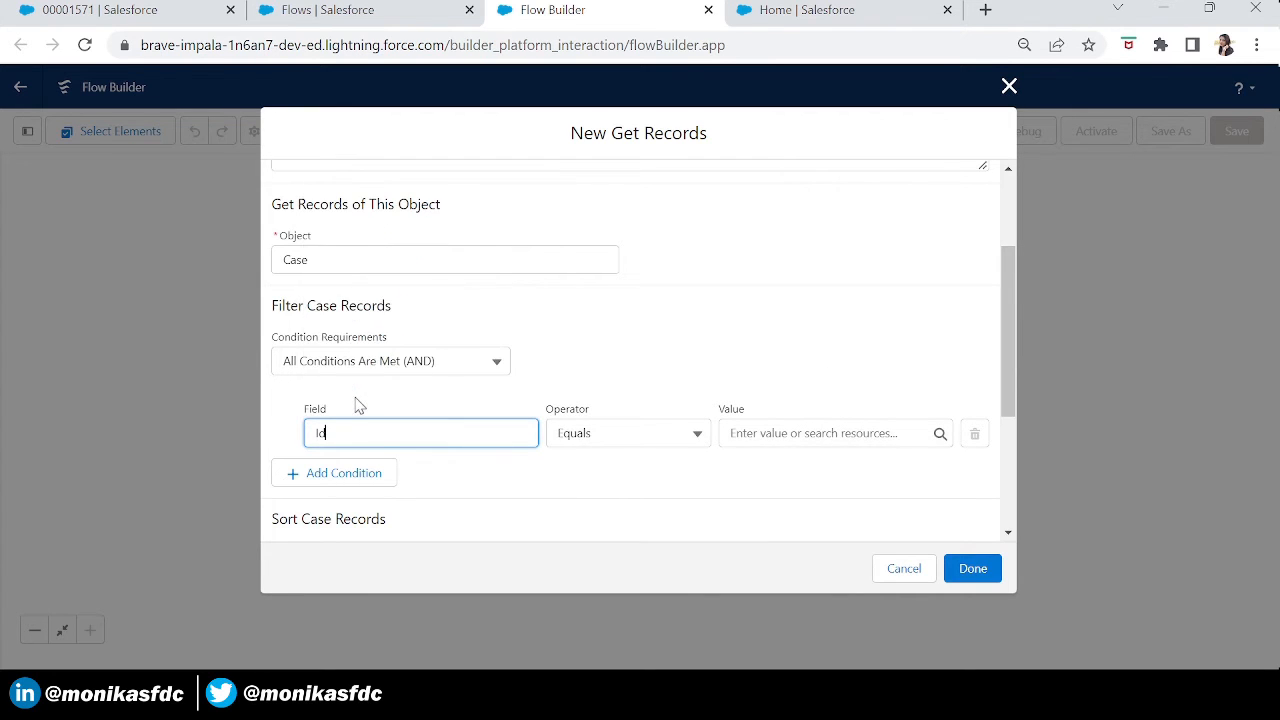
Create a Text variable recordId available for input as the Id condition's value, and finish the Get Records element
{"action": "left_click", "coordinate": [803, 432]}
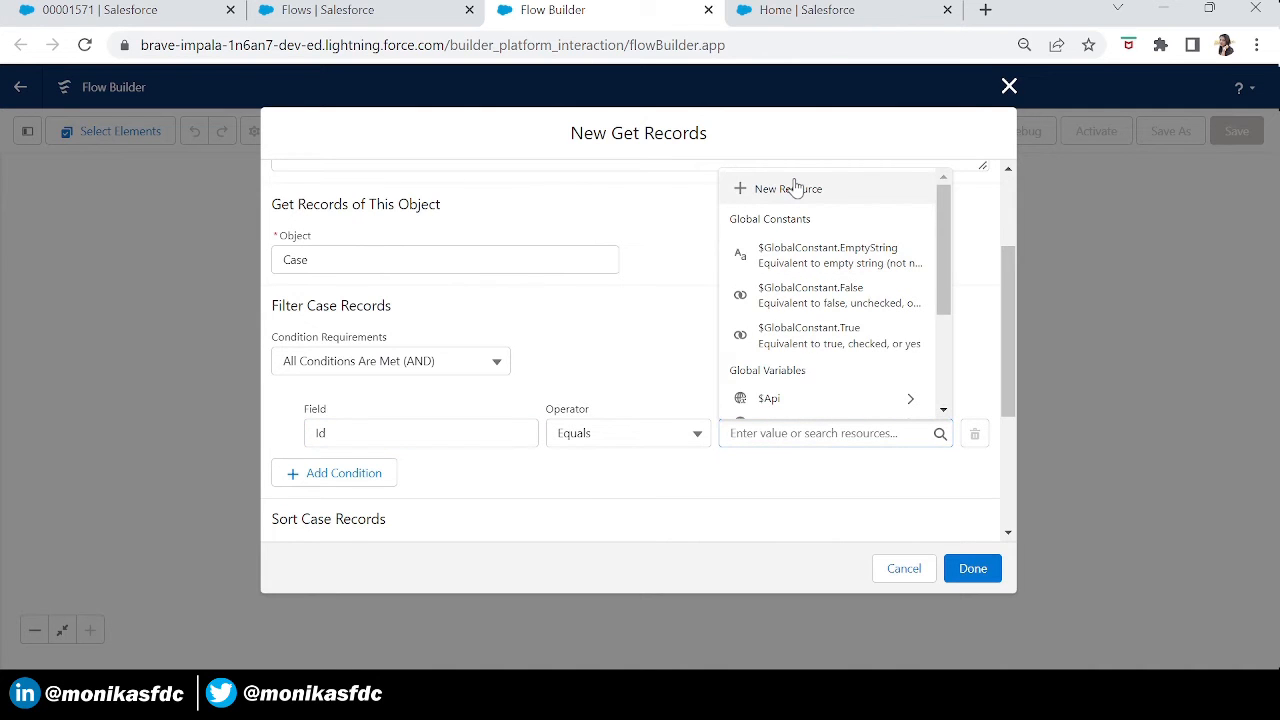
{"action": "left_click", "coordinate": [793, 187]}
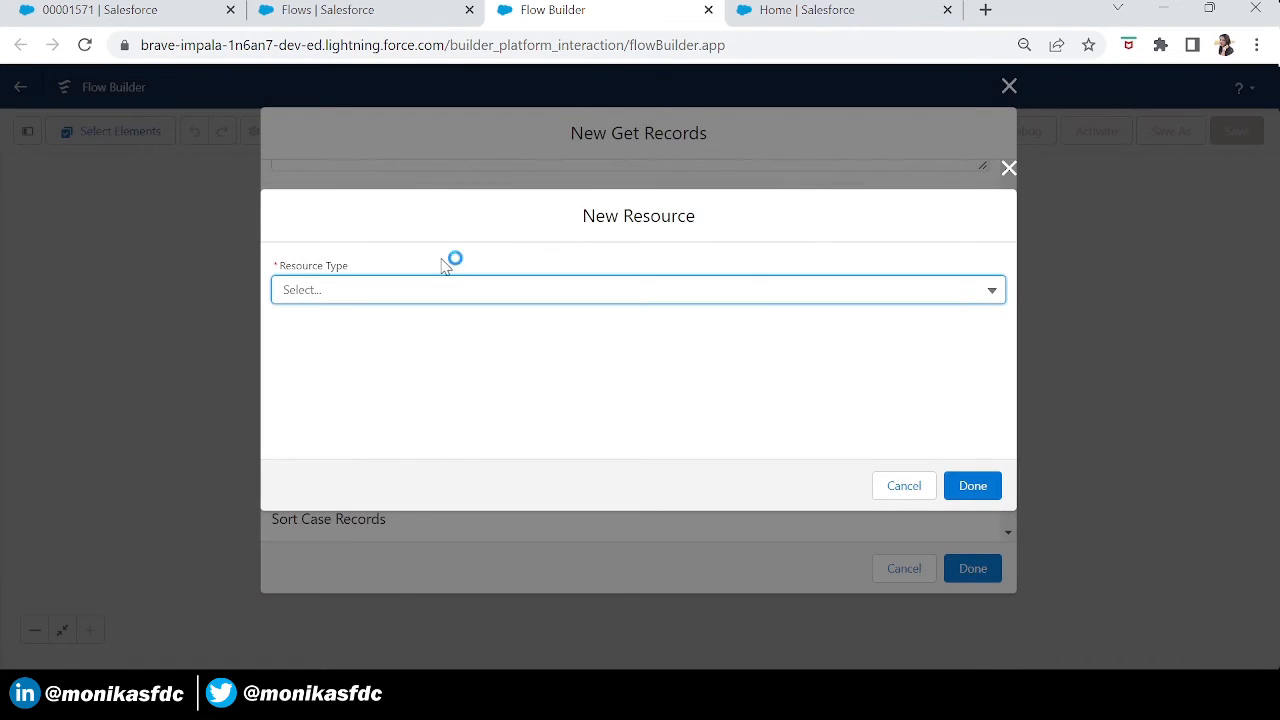
{"action": "left_click", "coordinate": [343, 298]}
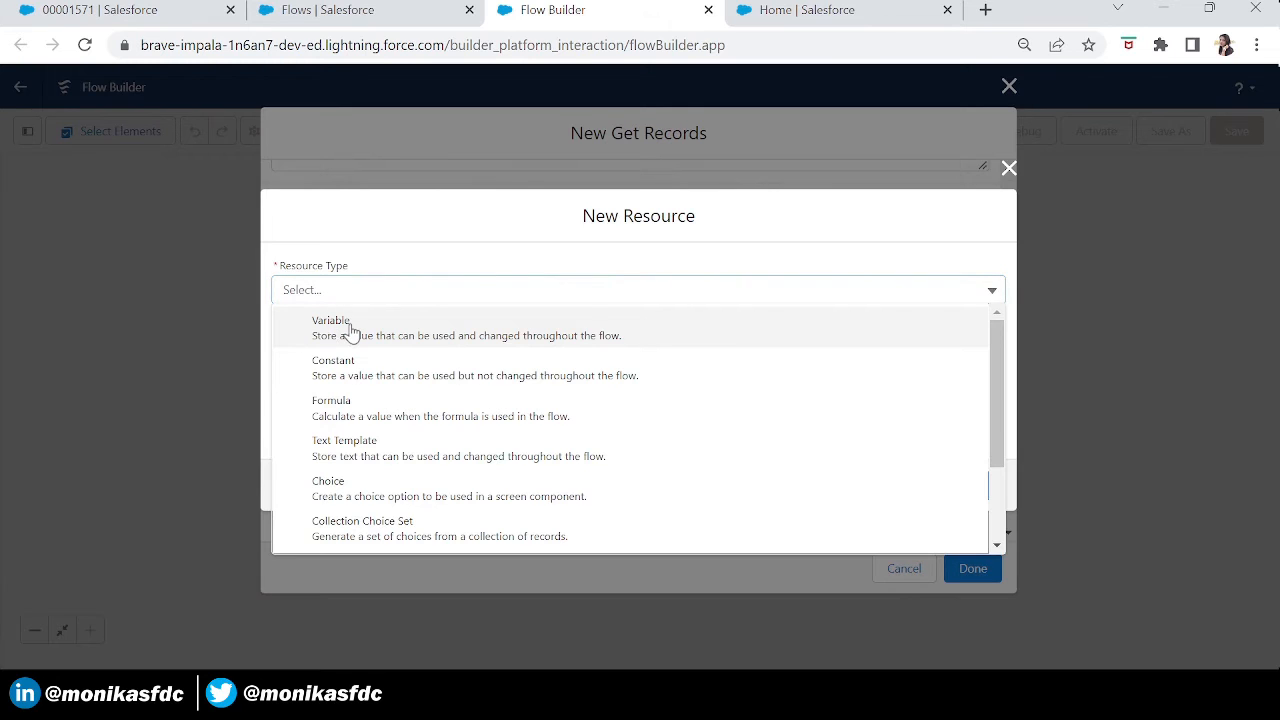
{"action": "left_click", "coordinate": [320, 332]}
{"action": "left_click", "coordinate": [341, 324]}
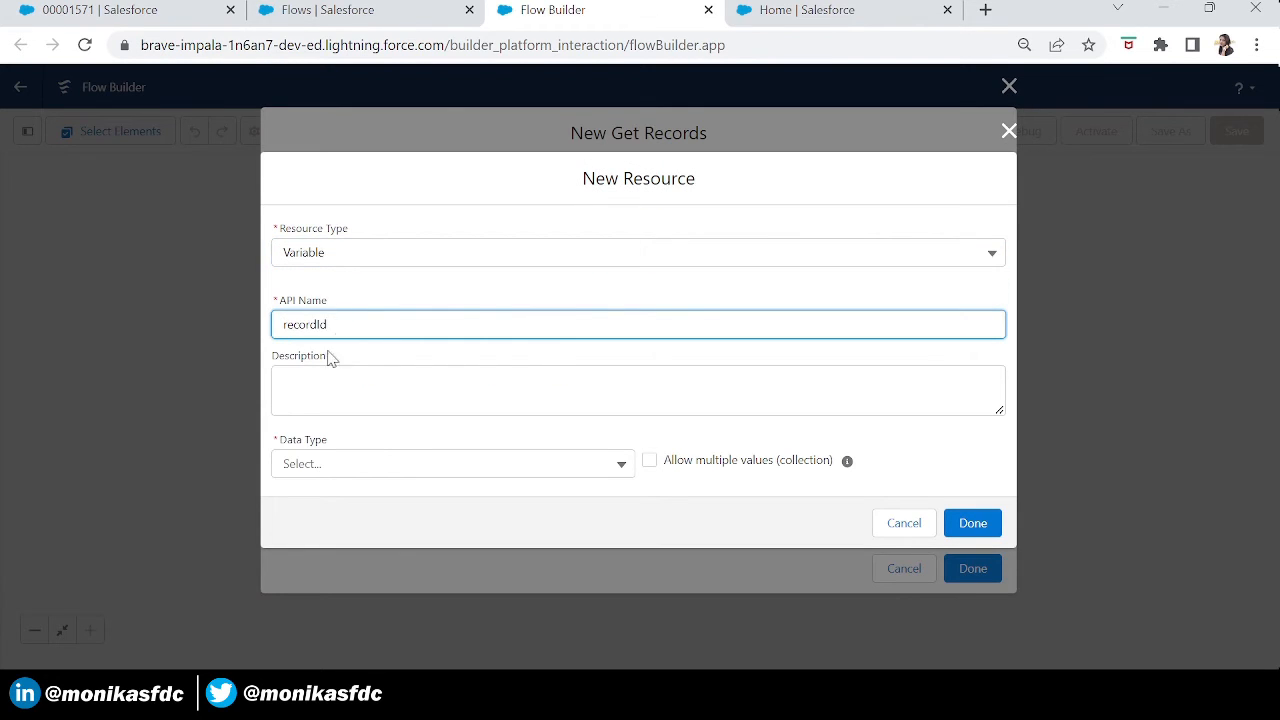
{"action": "left_click", "coordinate": [311, 479]}
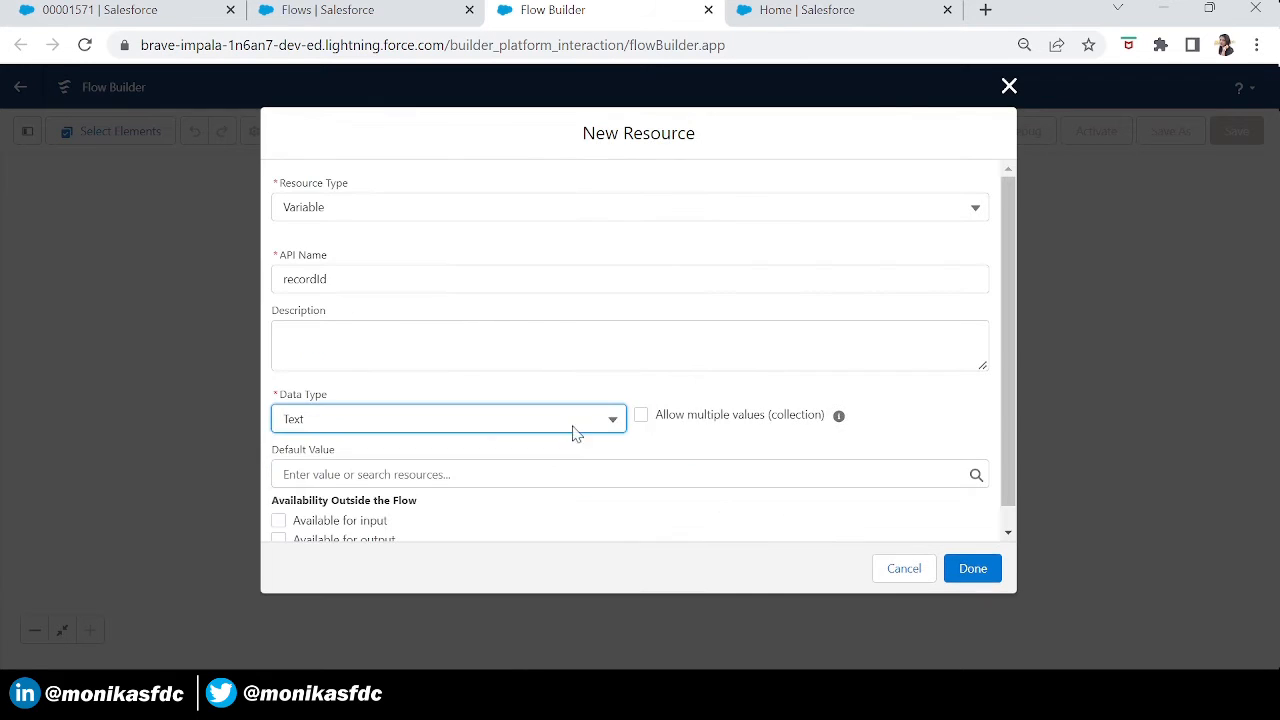
{"action": "left_click", "coordinate": [279, 521]}
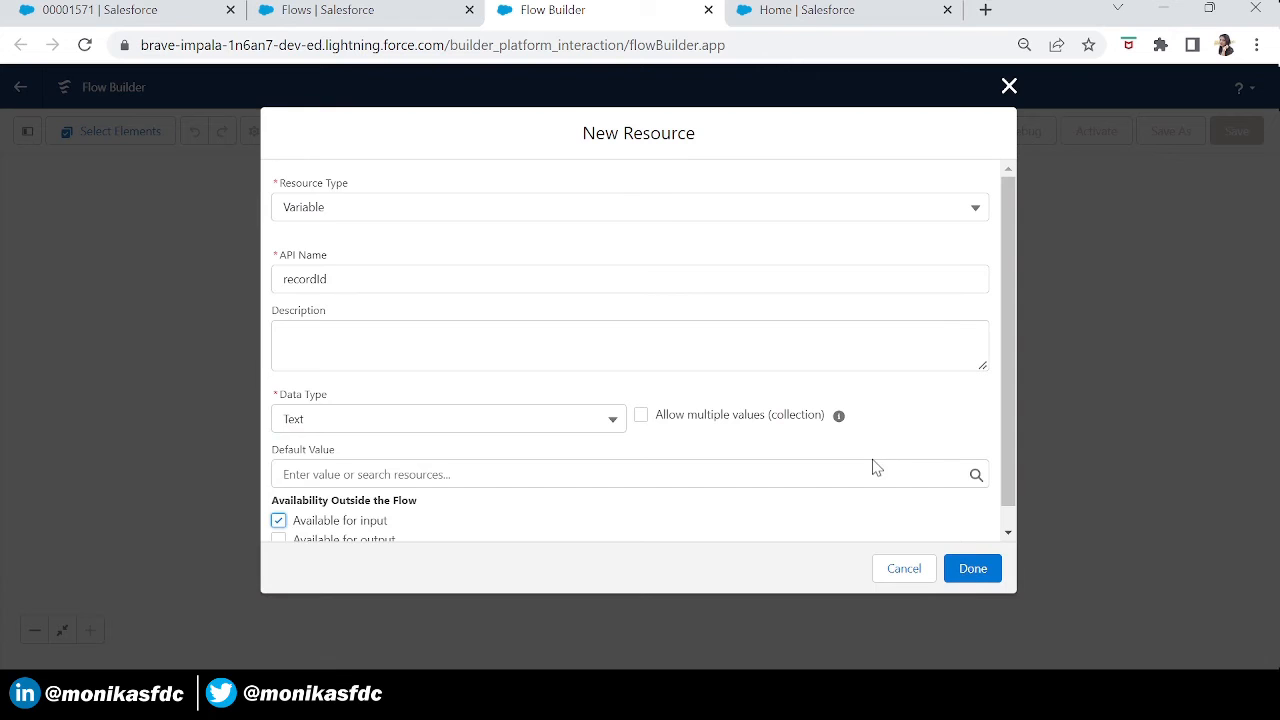
{"action": "left_click", "coordinate": [977, 573]}
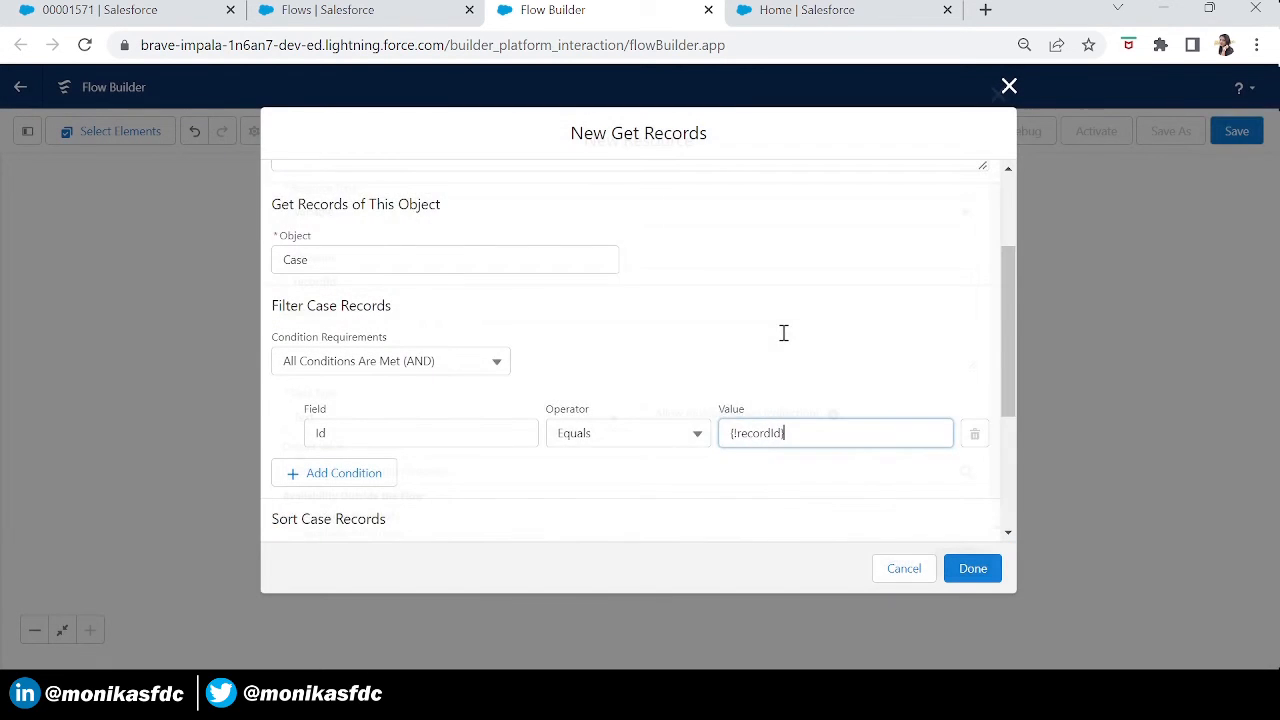
{"action": "scroll", "coordinate": [784, 333], "scroll_direction": "down", "scroll_amount": 1}
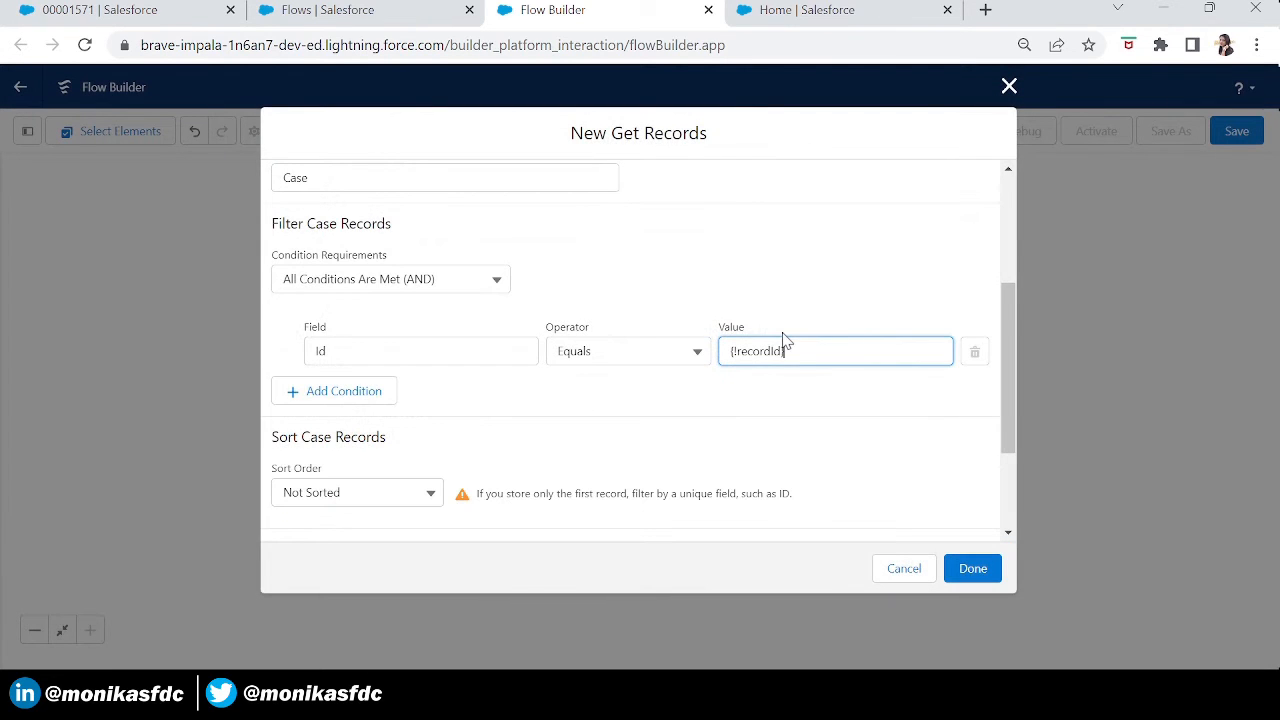
{"action": "left_click", "coordinate": [990, 590]}
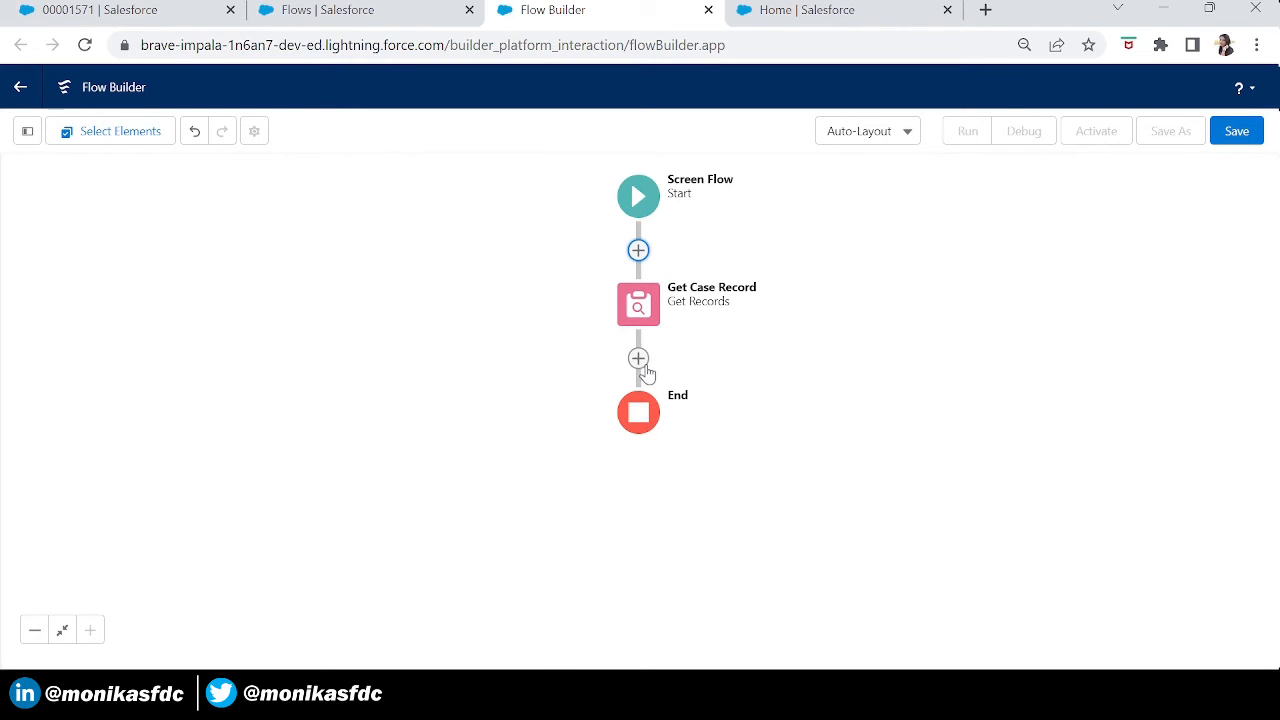
Add a Screen element after Get Case Record and choose Case from Get_Case_Record as the record variable for its fields
{"action": "left_click", "coordinate": [639, 358]}
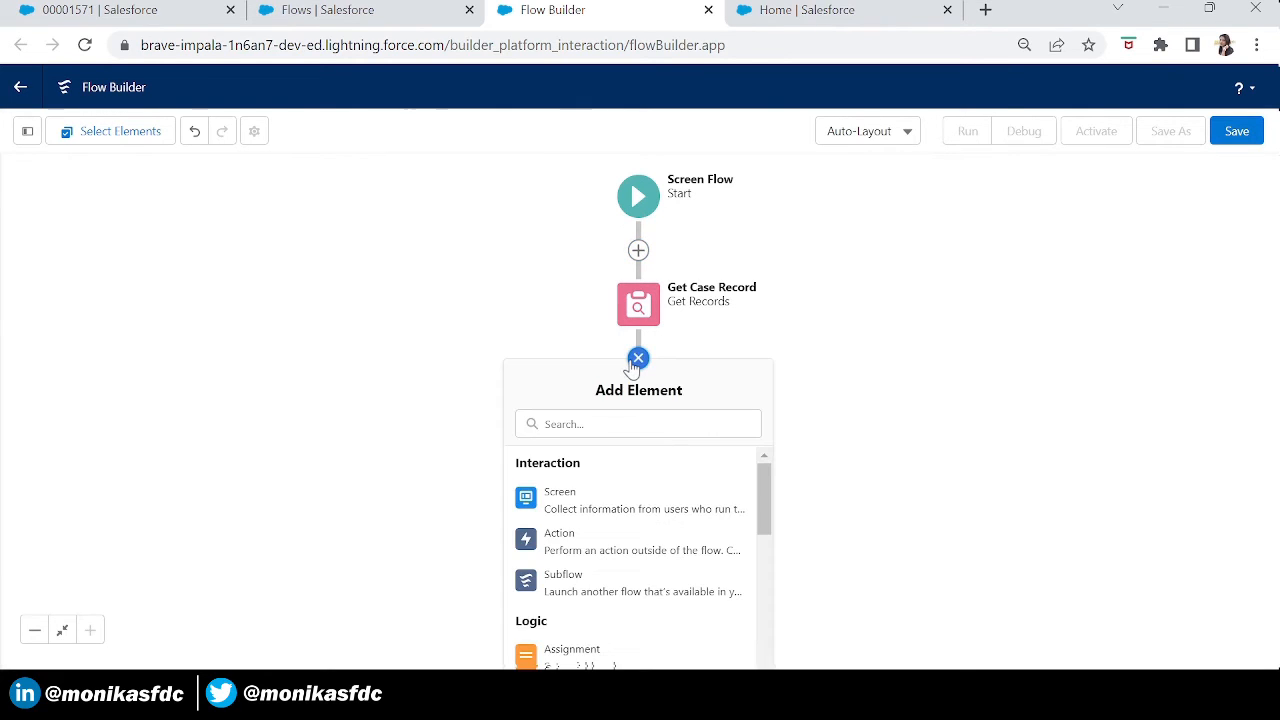
{"action": "left_click", "coordinate": [562, 510]}
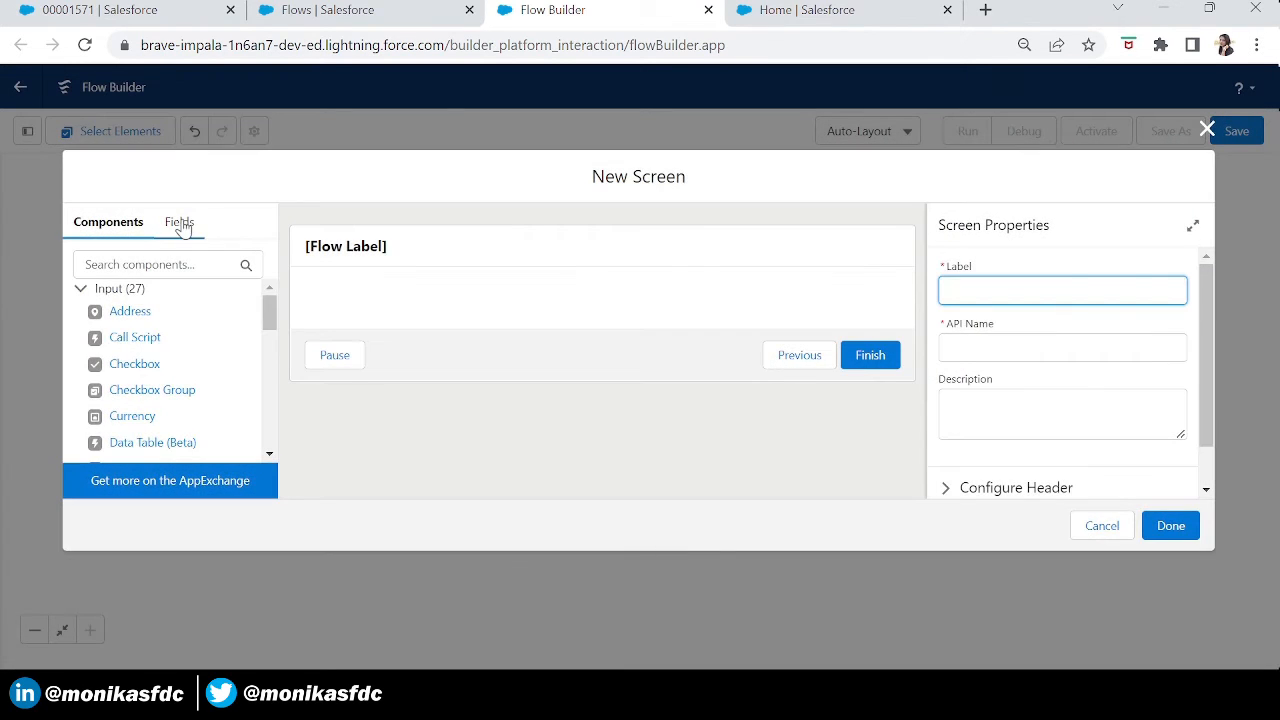
{"action": "left_click", "coordinate": [180, 224]}
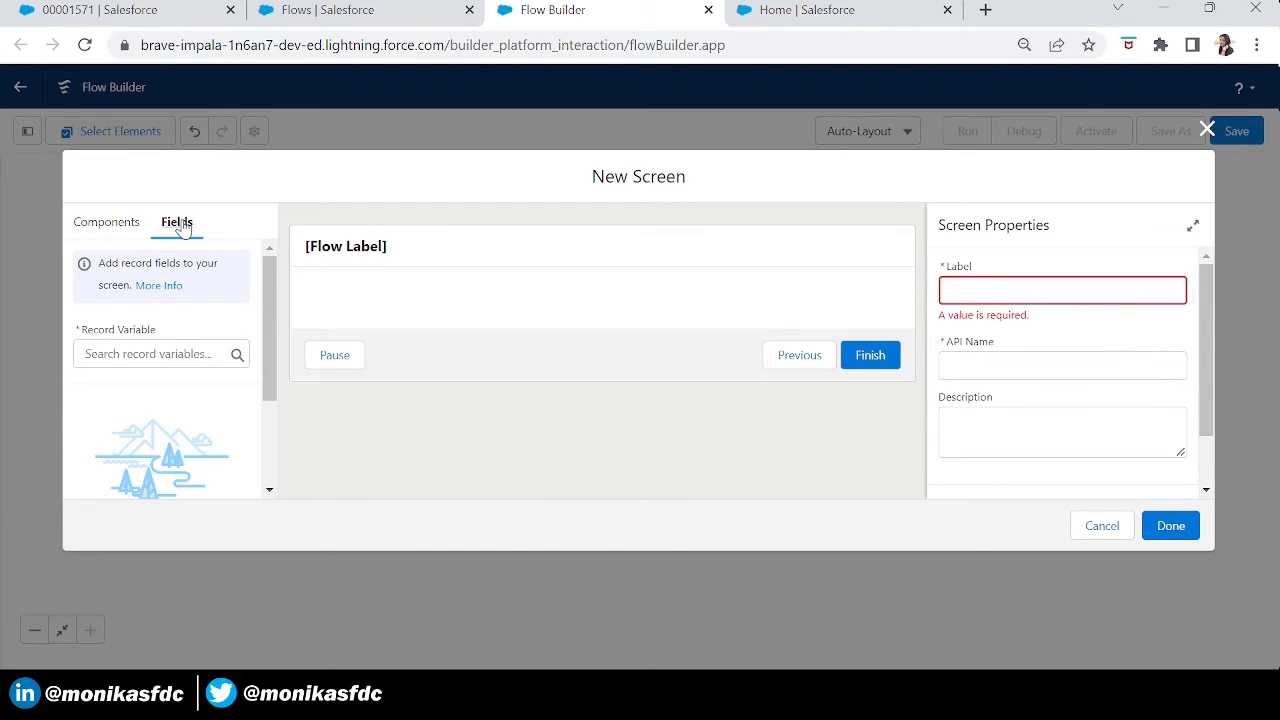
{"action": "left_click", "coordinate": [144, 360]}
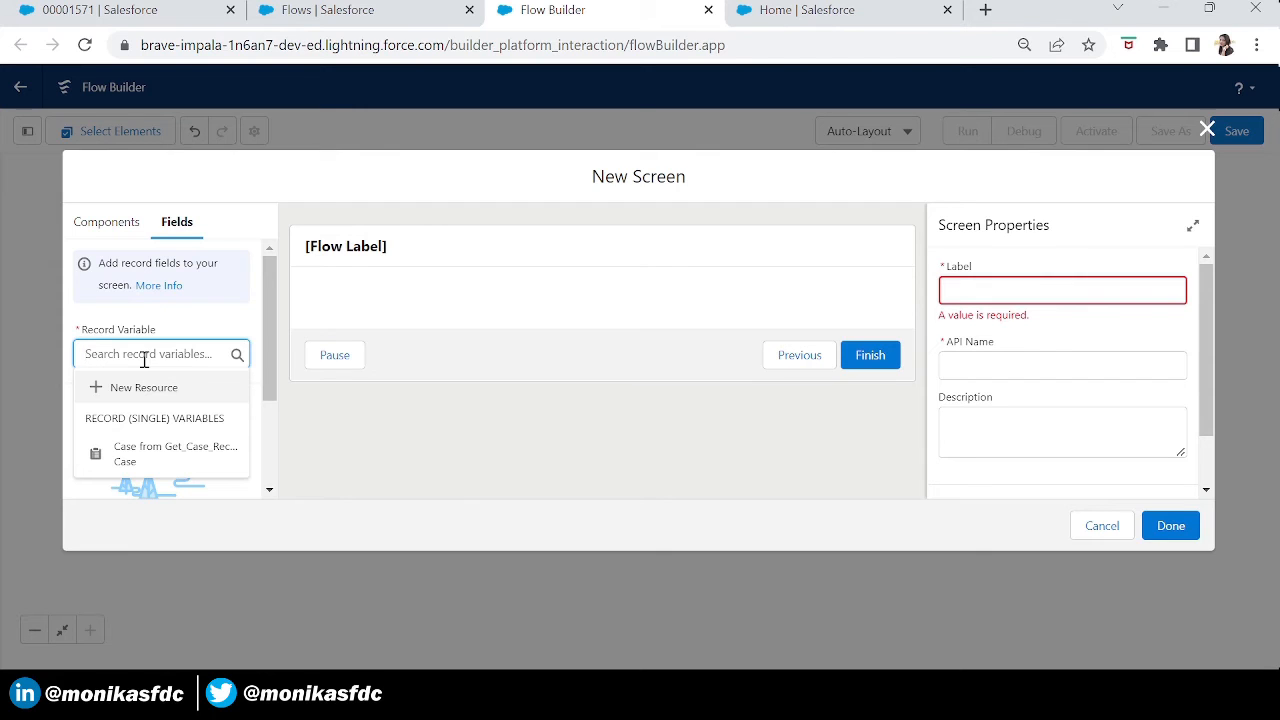
{"action": "left_click", "coordinate": [145, 461]}
{"action": "left_click", "coordinate": [145, 461]}
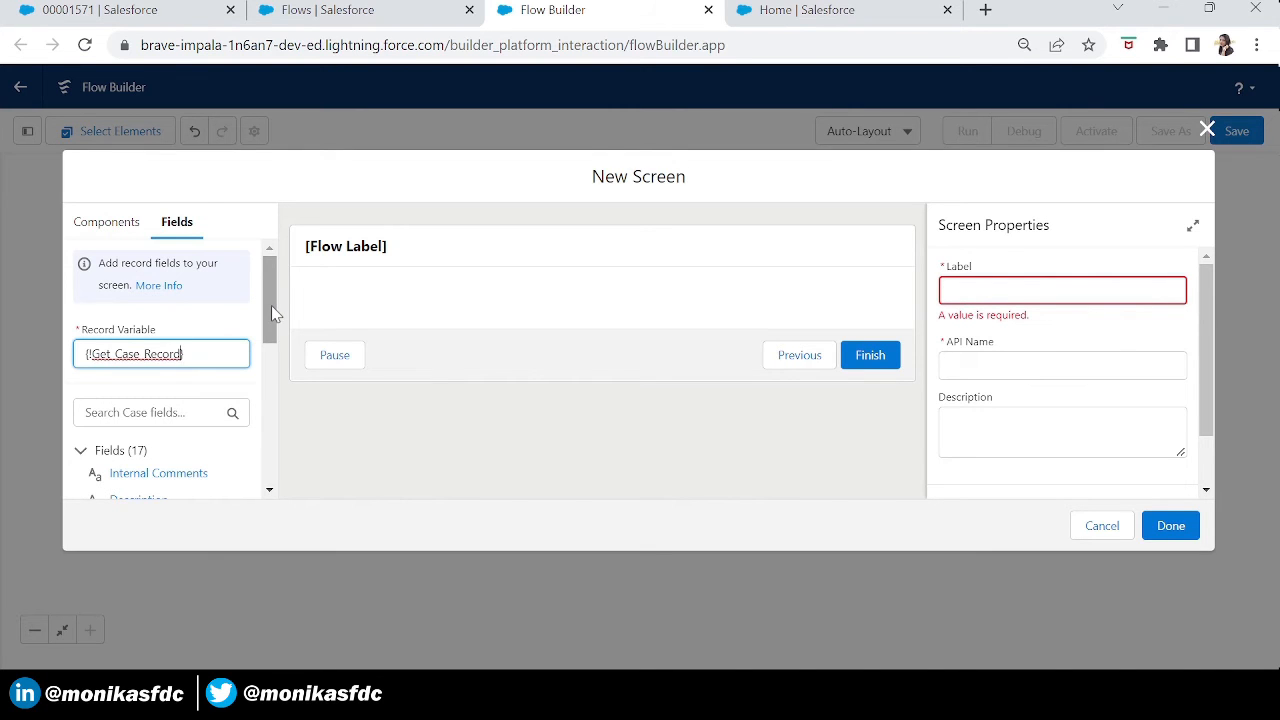
Place the Subject, Case Type, Status and Description record fields on the screen, in that order
{"action": "left_click_drag", "start_coordinate": [271, 313], "coordinate": [269, 427]}
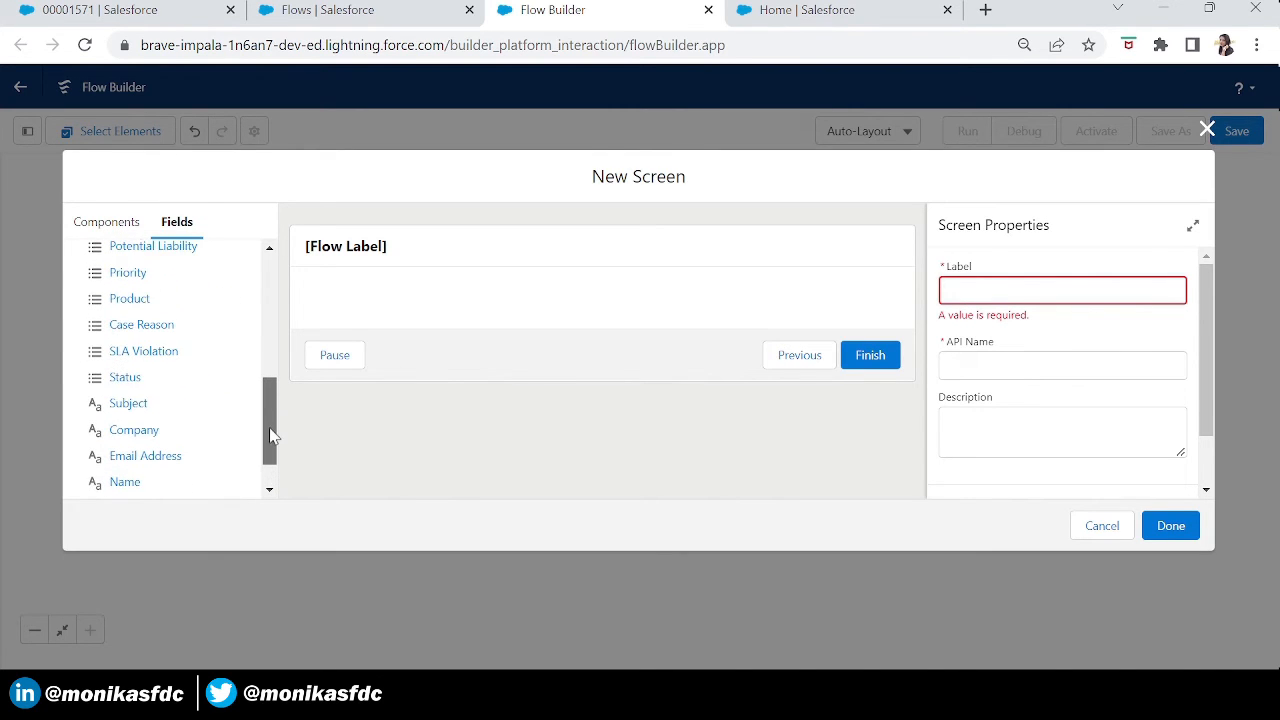
{"action": "left_click_drag", "start_coordinate": [211, 354], "coordinate": [270, 442]}
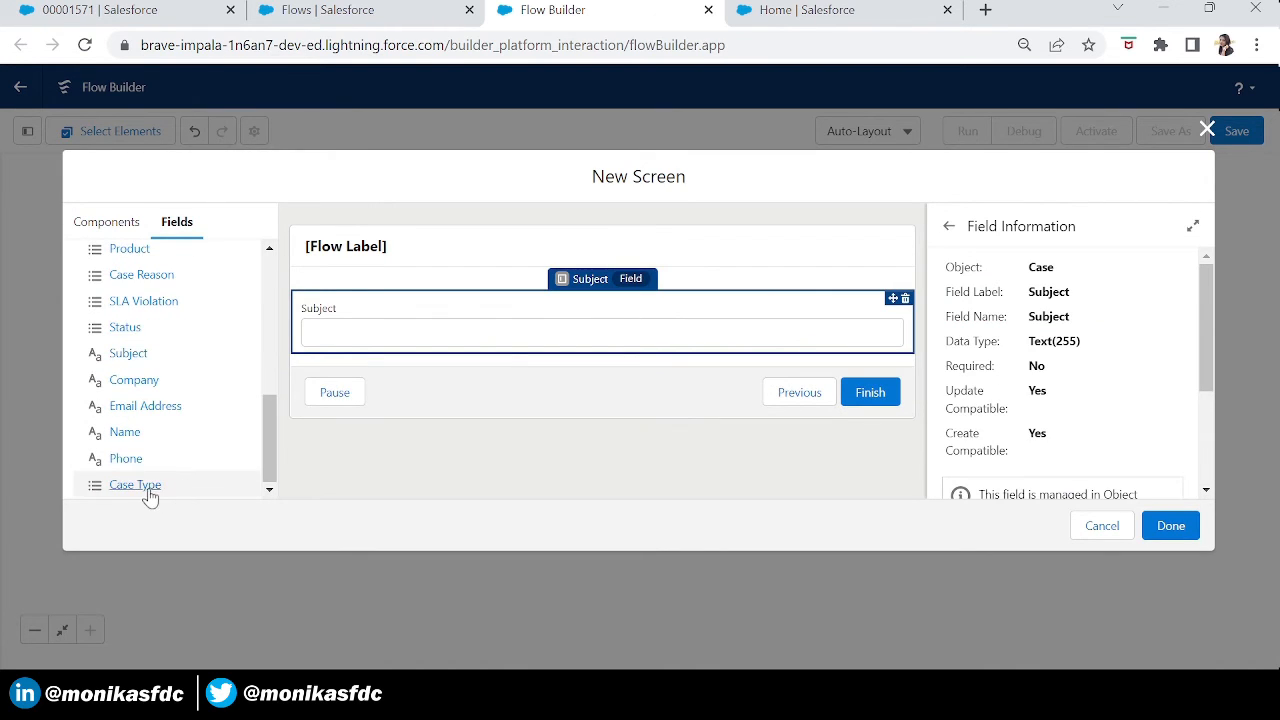
{"action": "left_click_drag", "start_coordinate": [143, 486], "coordinate": [331, 364]}
{"action": "left_click_drag", "start_coordinate": [120, 328], "coordinate": [267, 322]}
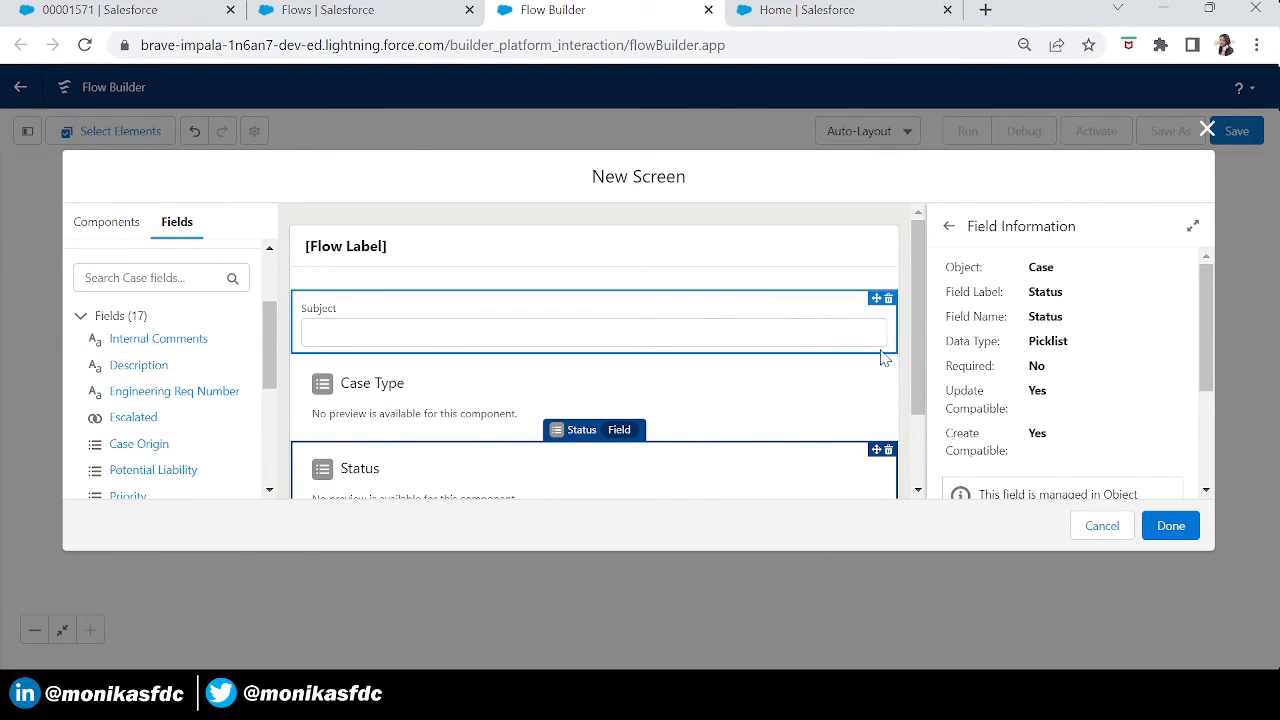
{"action": "scroll", "coordinate": [885, 410], "scroll_direction": "down", "scroll_amount": 2}
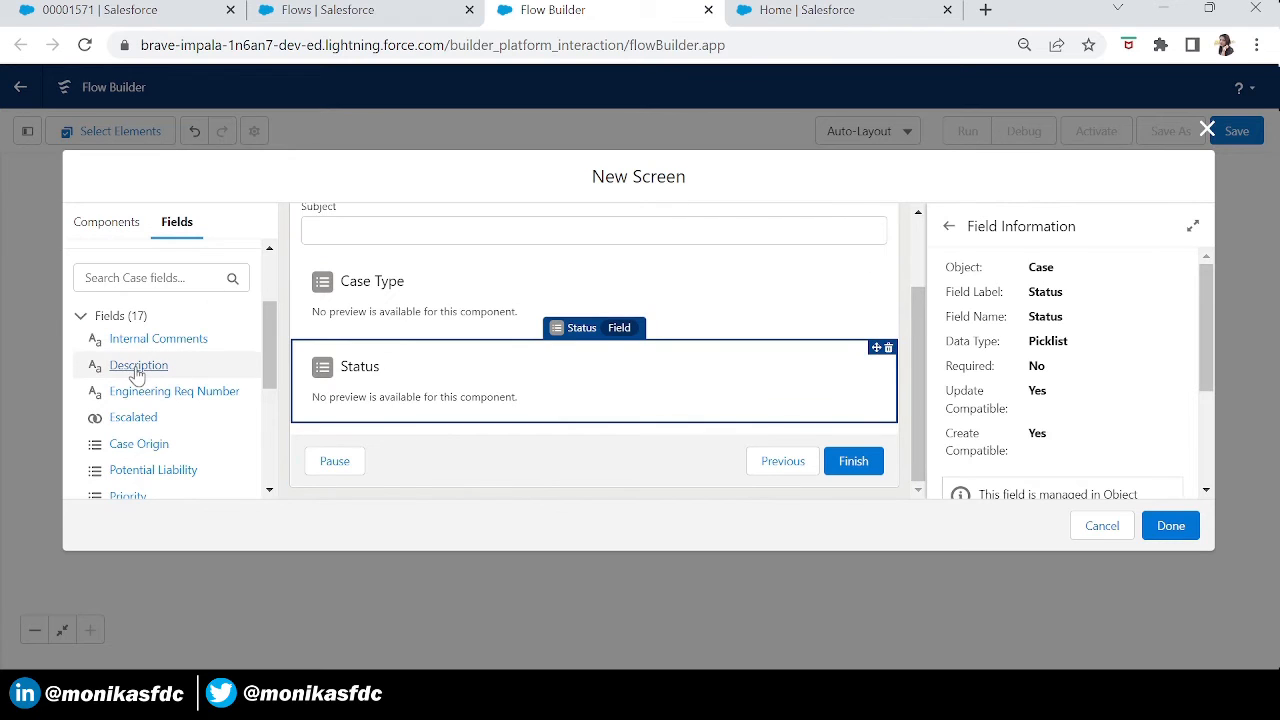
{"action": "left_click_drag", "start_coordinate": [137, 372], "coordinate": [322, 430]}
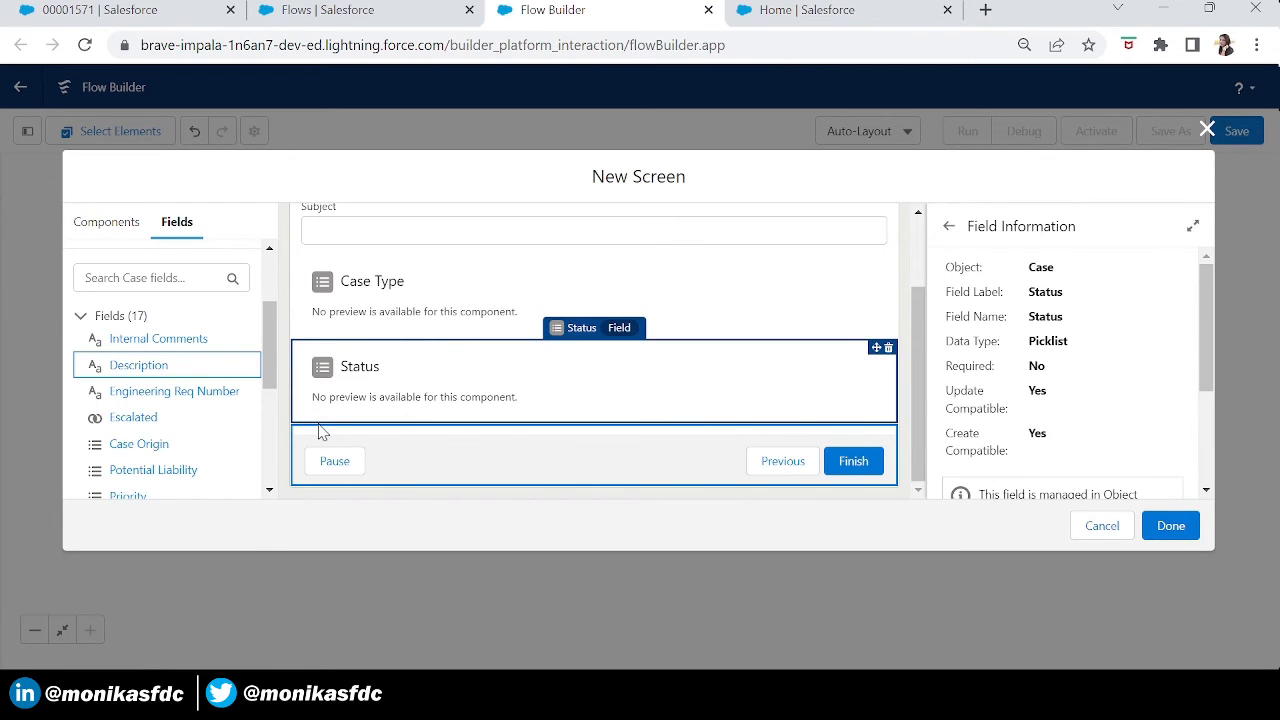
{"action": "left_click_drag", "start_coordinate": [160, 369], "coordinate": [318, 430]}
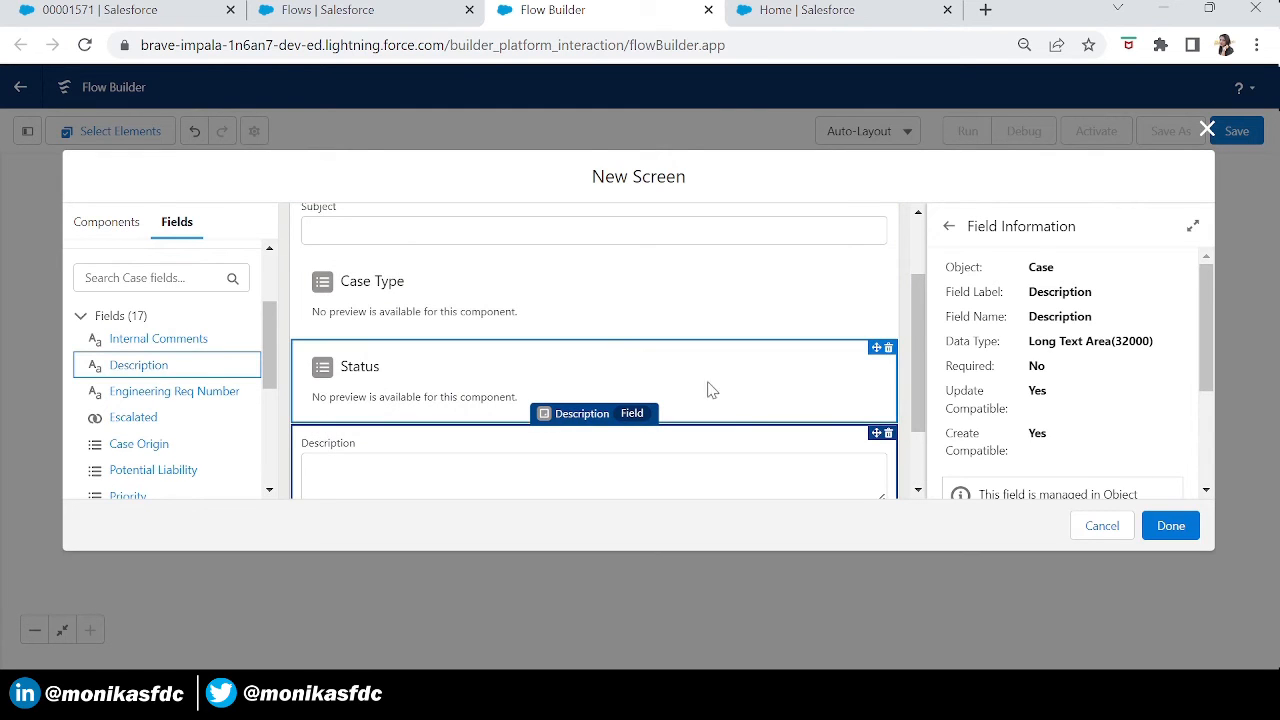
Label the screen Update Case with the API name Update_Case, and finish the Screen element
{"action": "left_click_drag", "start_coordinate": [922, 398], "coordinate": [916, 264]}
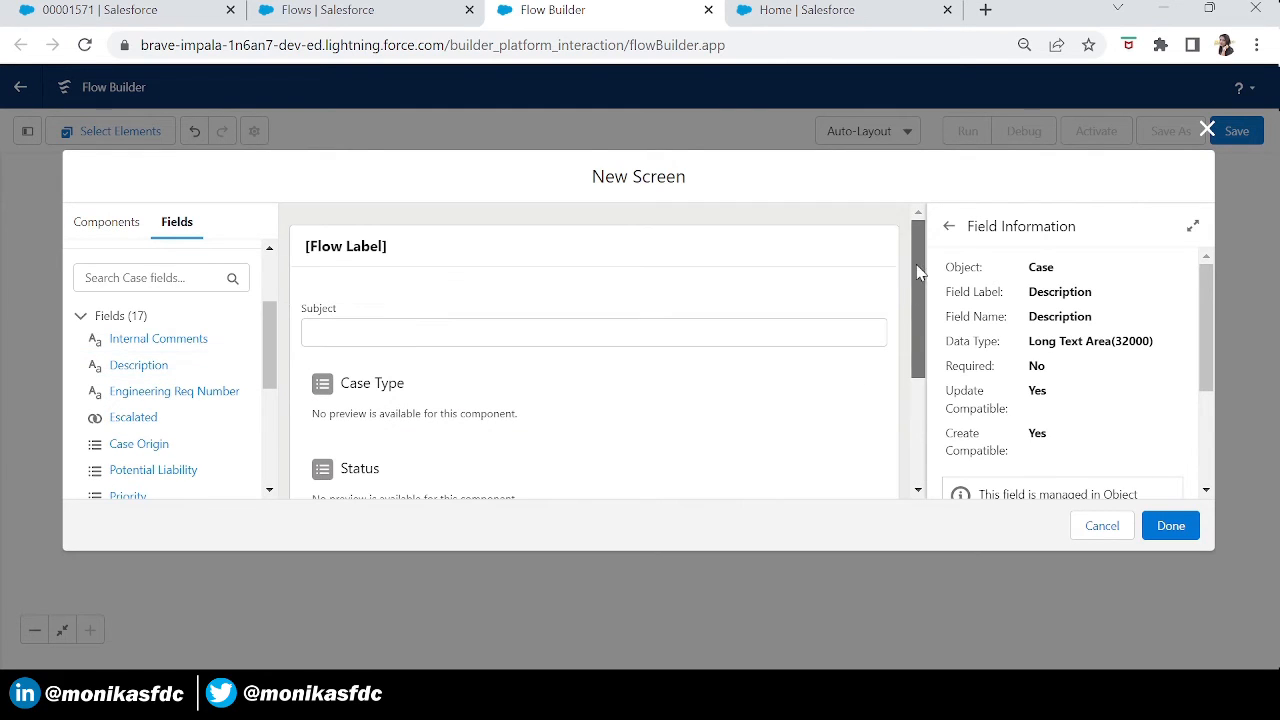
{"action": "left_click", "coordinate": [777, 248]}
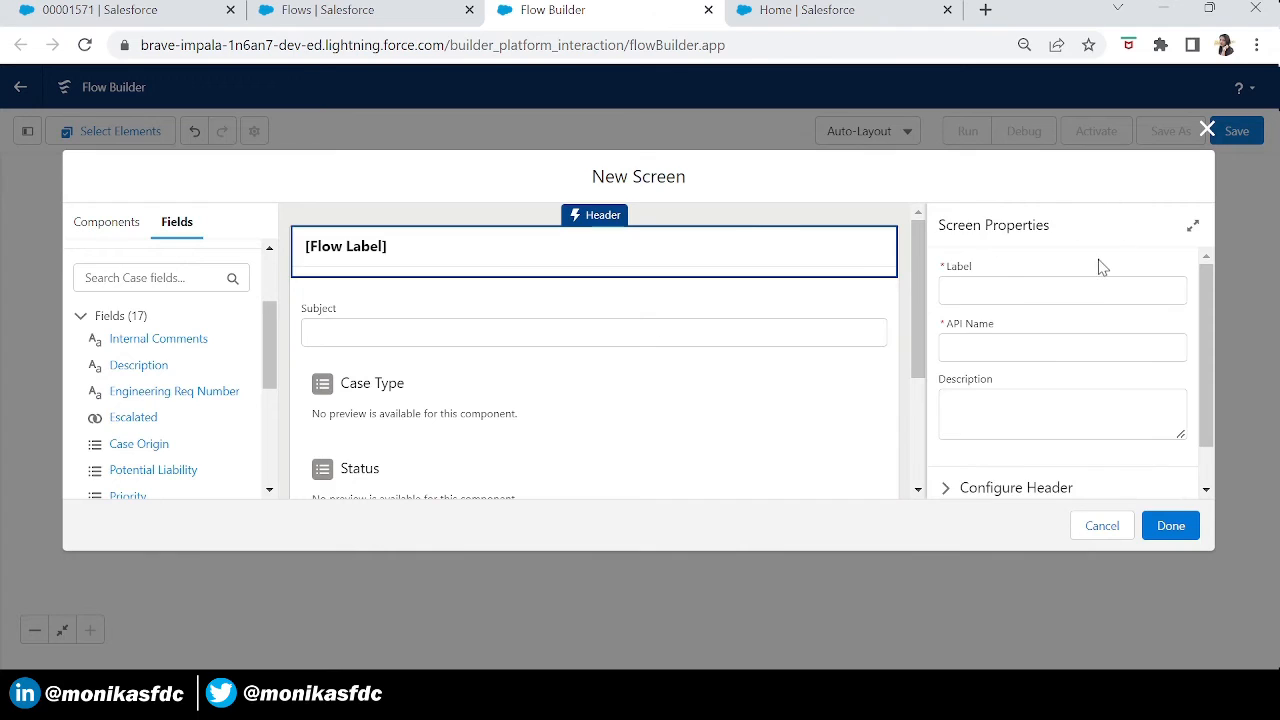
{"action": "left_click", "coordinate": [1075, 279]}
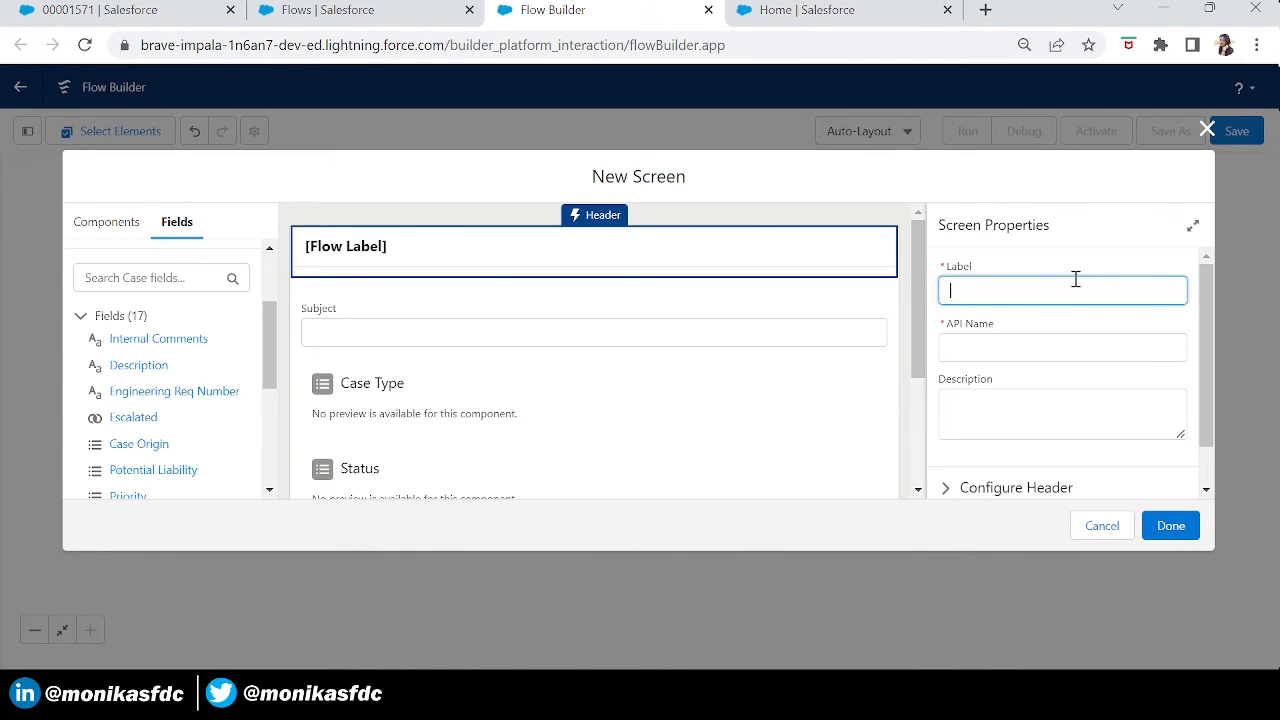
{"action": "type", "text": "Update Case"}
{"action": "left_click", "coordinate": [1090, 345]}
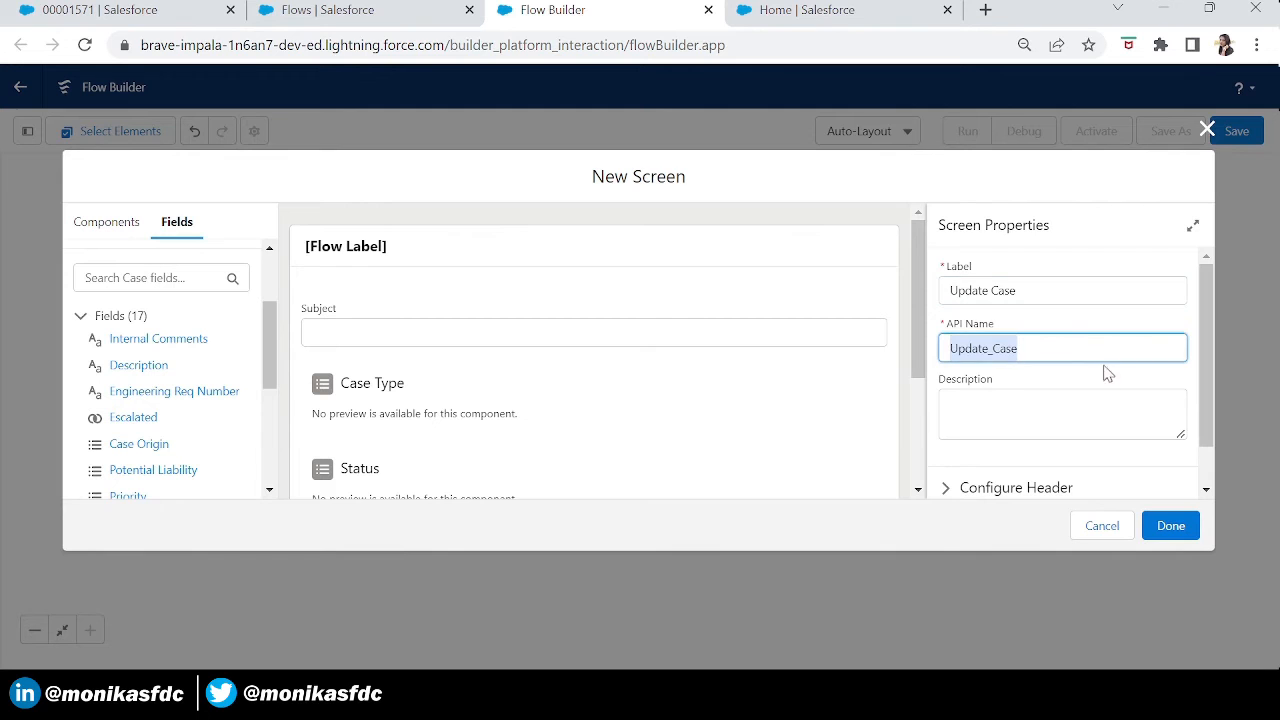
{"action": "left_click", "coordinate": [1170, 535]}
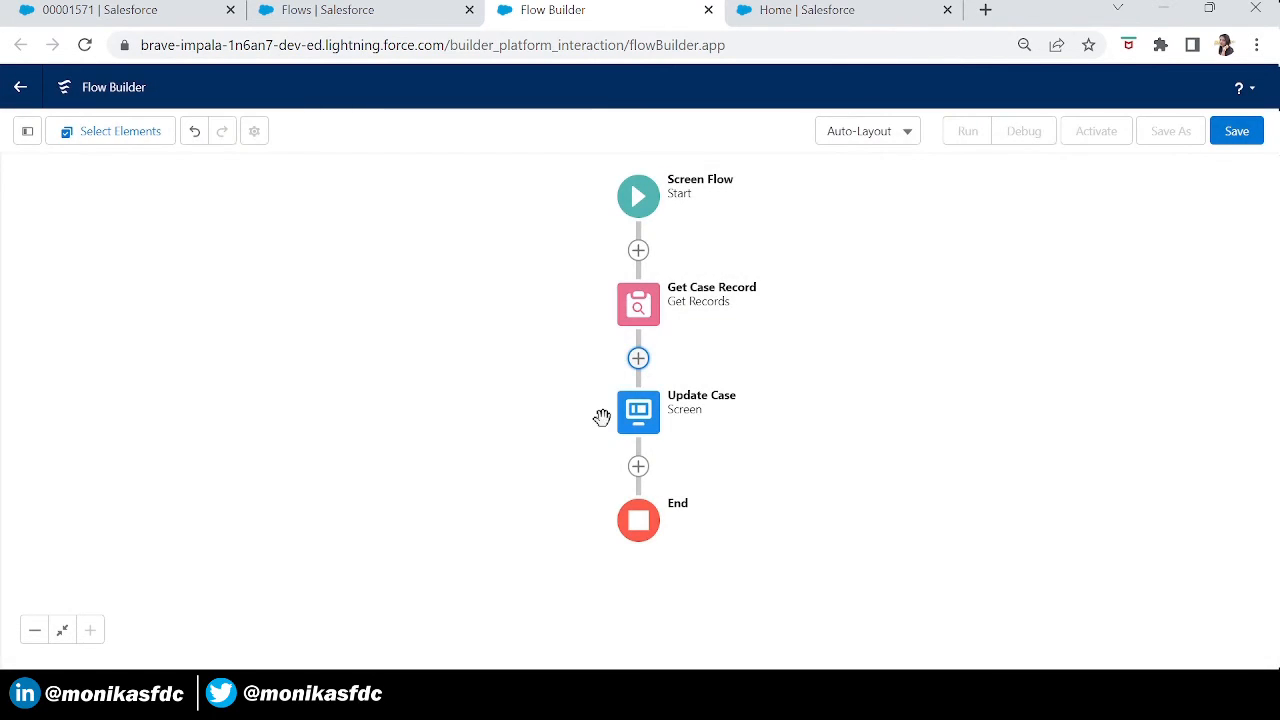
Find the Update Records element and add it after the Update Case screen
{"action": "left_click", "coordinate": [639, 470]}
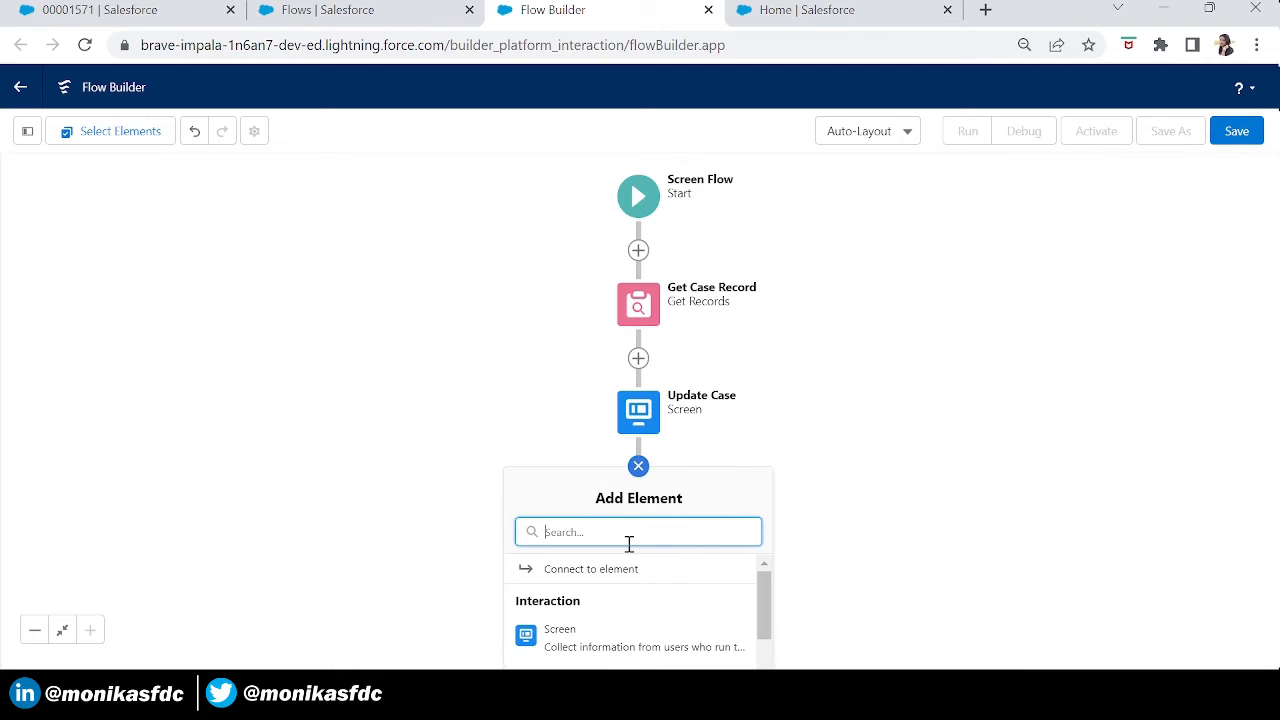
{"action": "type", "text": "u"}
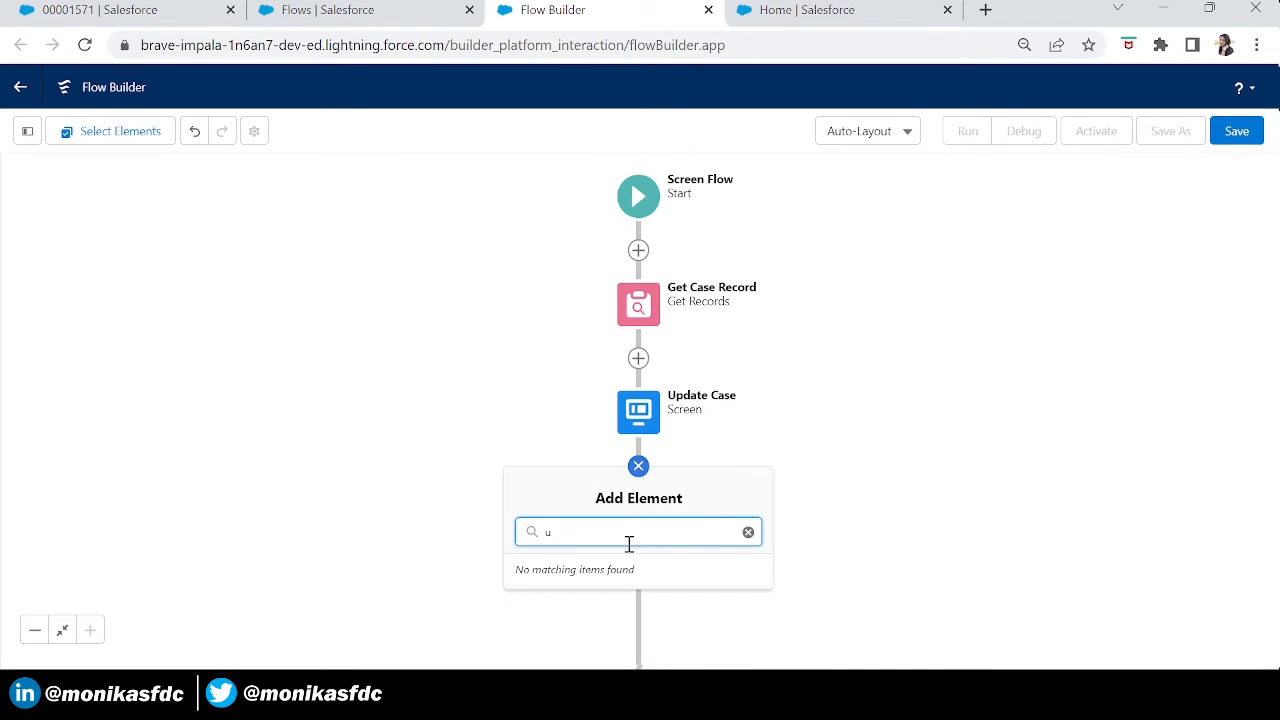
{"action": "type", "text": "odpdate"}
{"action": "left_click", "coordinate": [578, 572]}
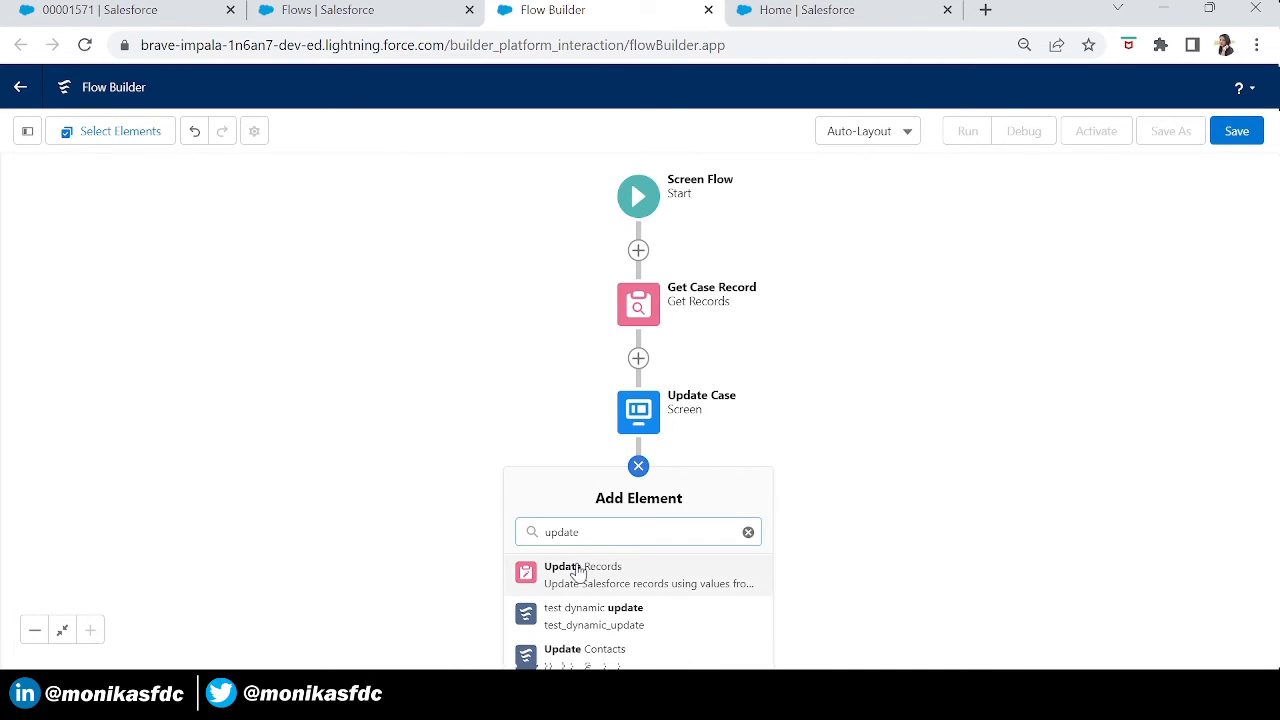
{"action": "left_click", "coordinate": [578, 572]}
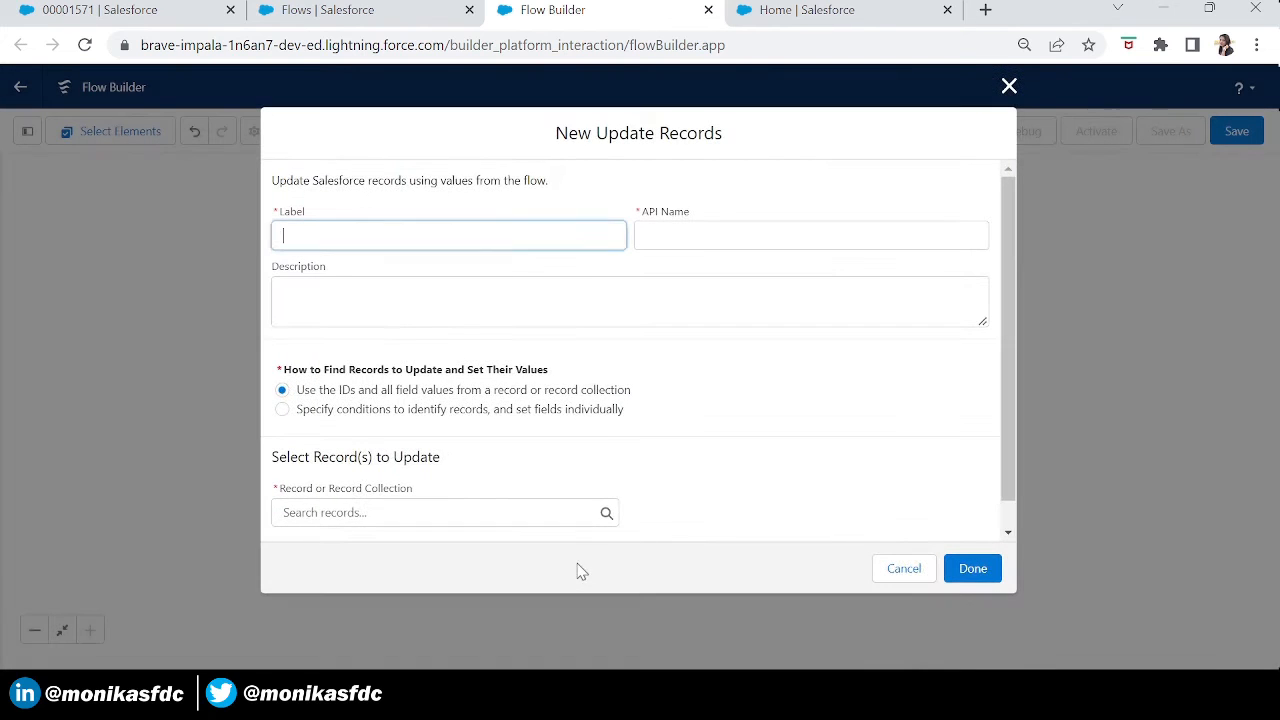
Label the Update Records element "update the case" with the API name update_the_case
{"action": "type", "text": "update"}
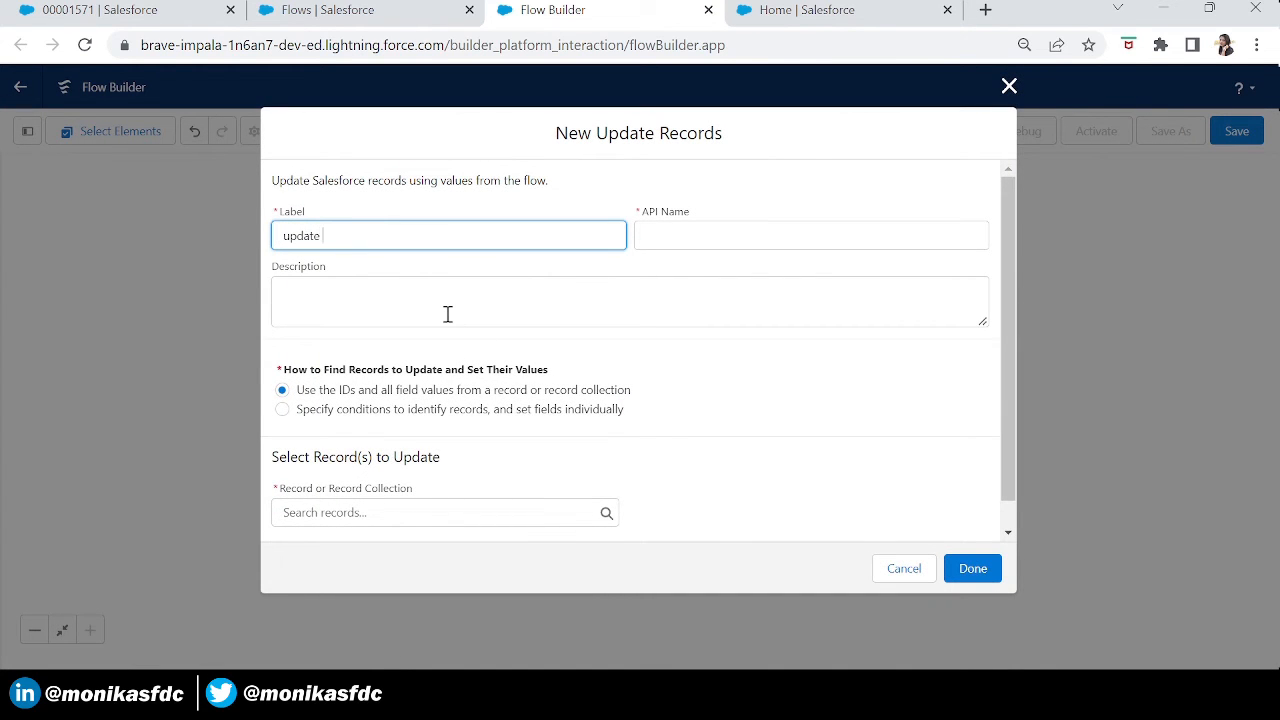
{"action": "type", "text": " case"}
{"action": "key", "text": "Tab"}
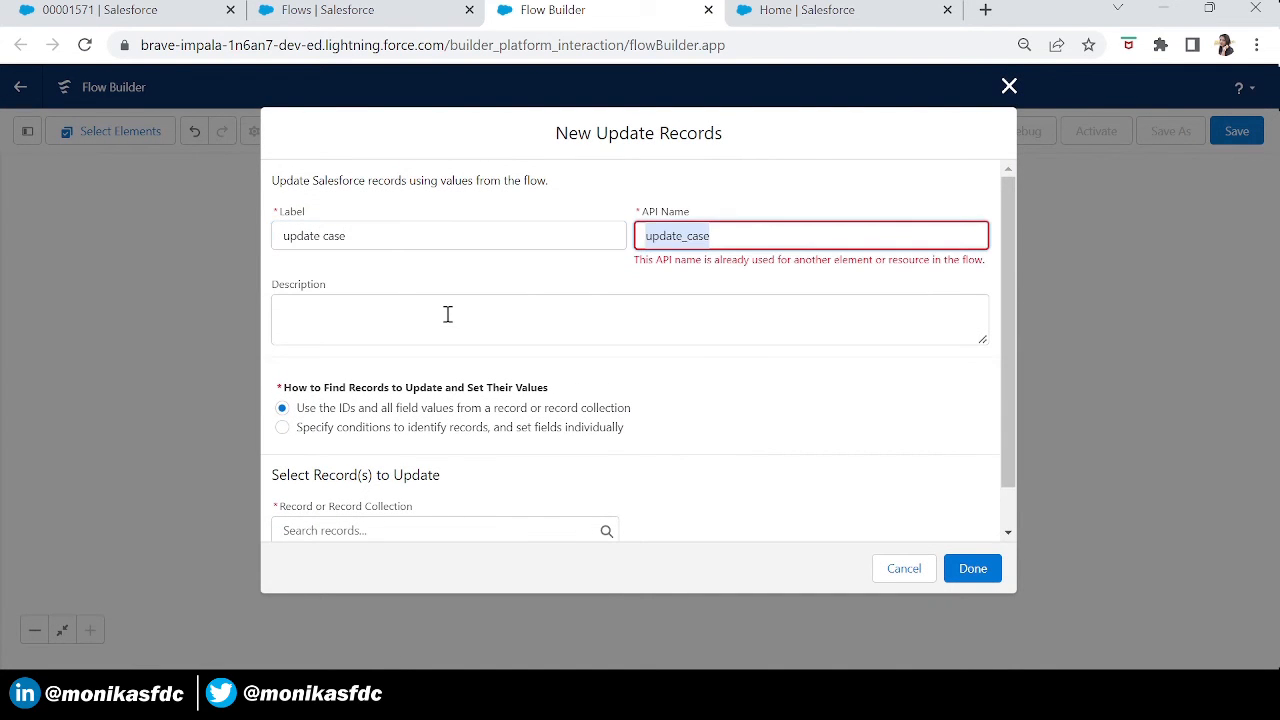
{"action": "left_click", "coordinate": [380, 237]}
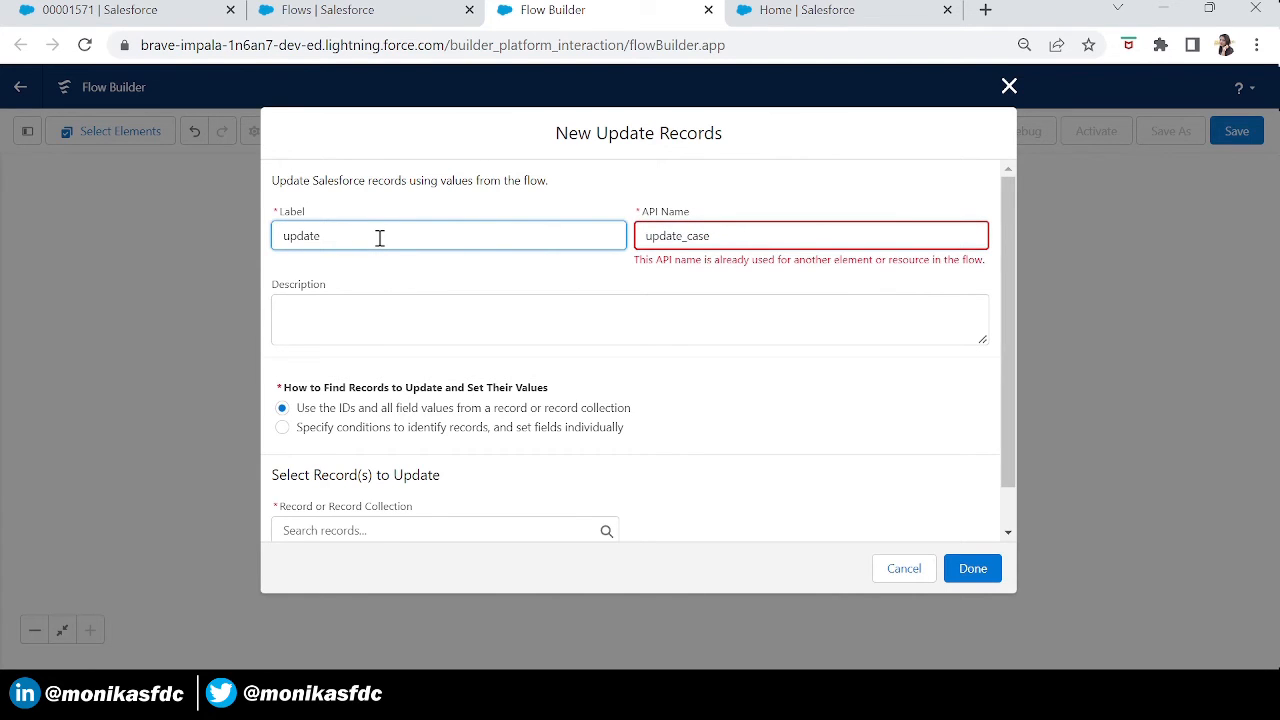
{"action": "type", "text": "the case"}
{"action": "key", "text": "Tab"}
{"action": "type", "text": "update"}
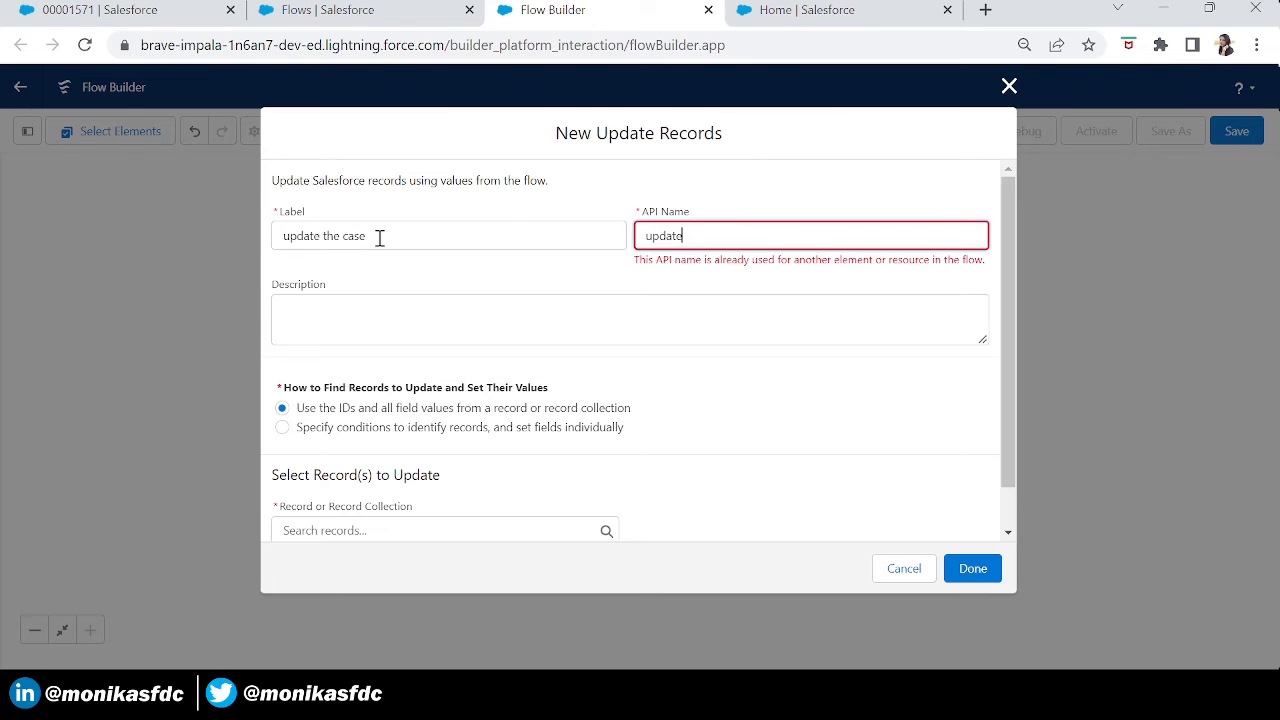
{"action": "type", "text": "_the_case"}
{"action": "key", "text": "Tab"}
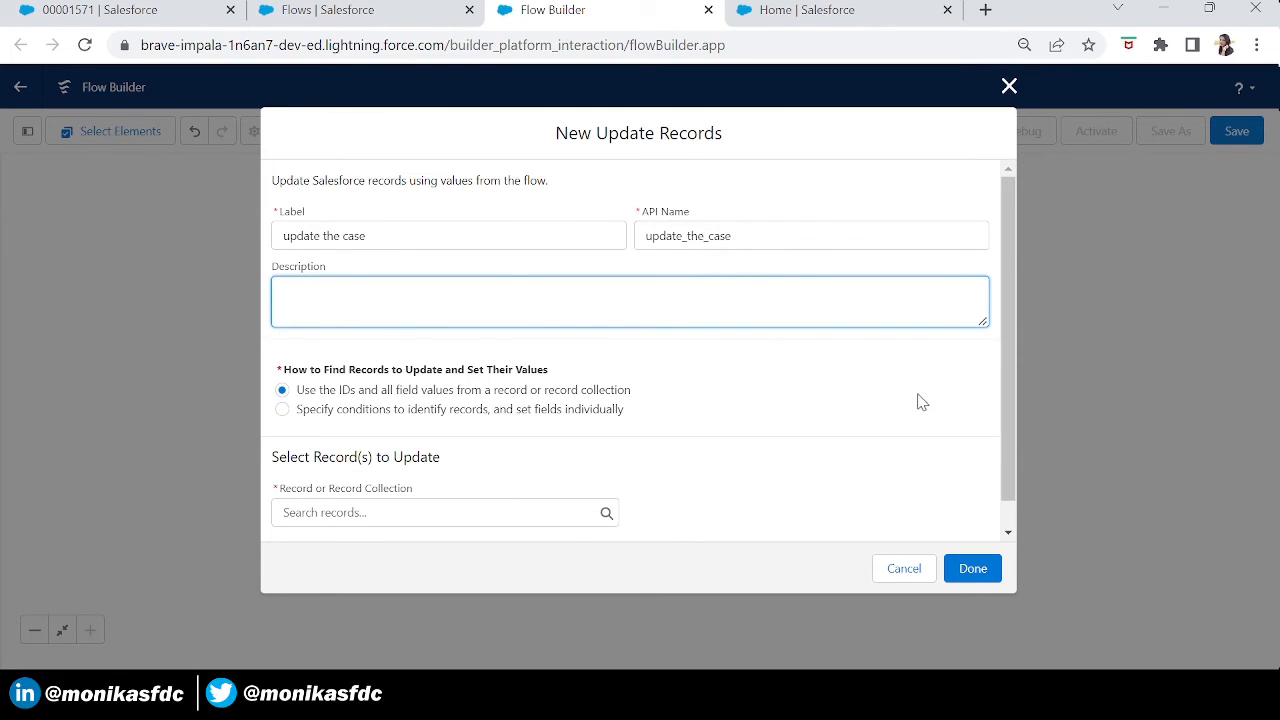
Choose Case from Get_Case_Record as the record to update, and finish the Update Records element
{"action": "left_click_drag", "start_coordinate": [1010, 404], "coordinate": [1013, 475]}
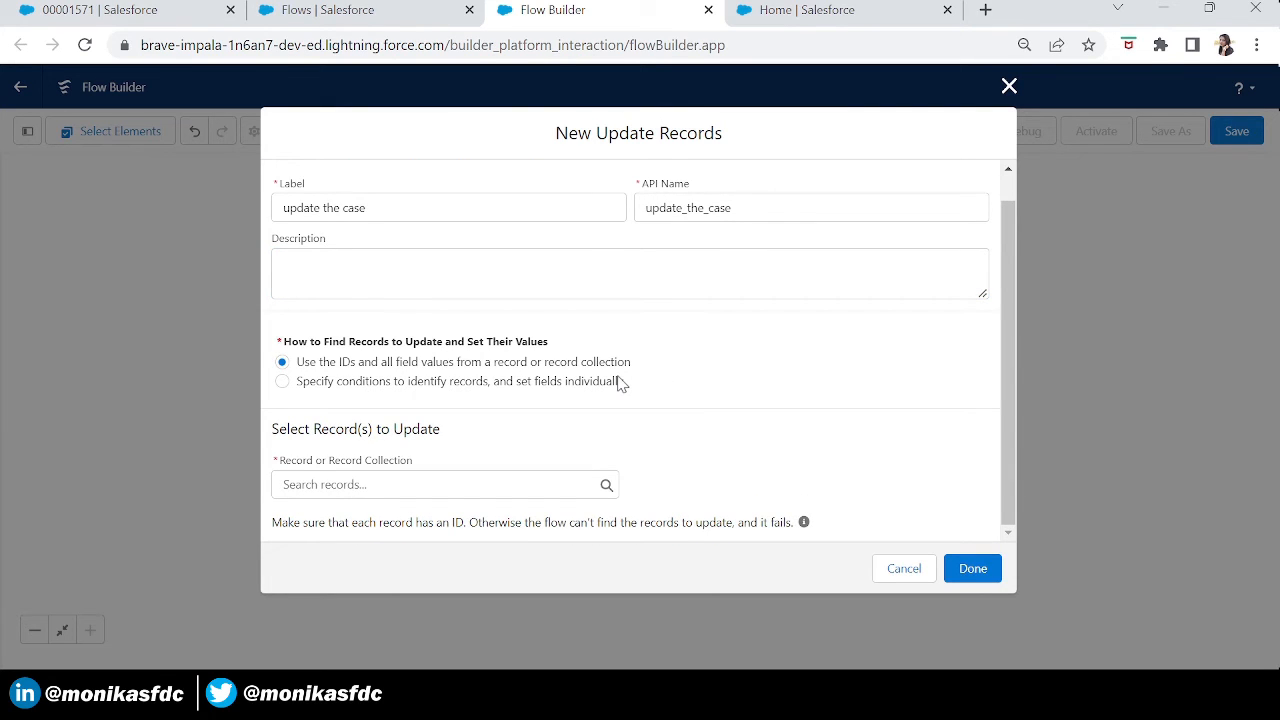
{"action": "left_click", "coordinate": [397, 484]}
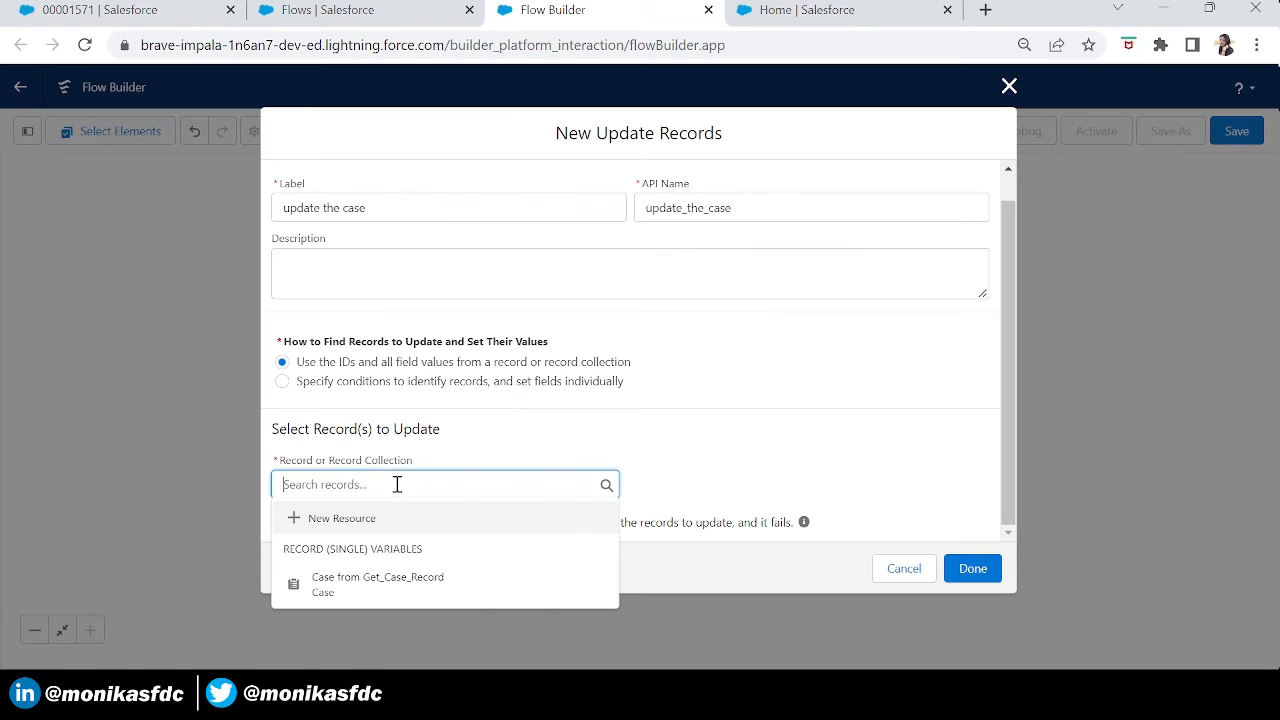
{"action": "left_click", "coordinate": [376, 589]}
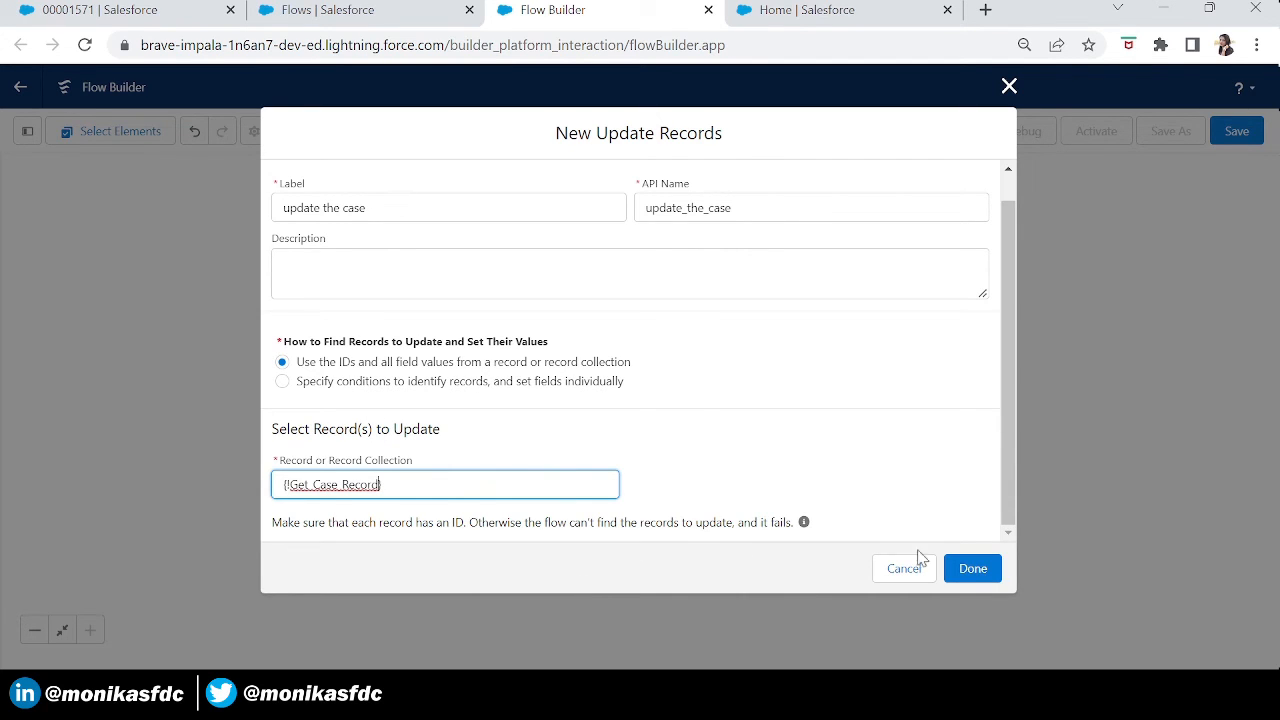
{"action": "left_click", "coordinate": [978, 574]}
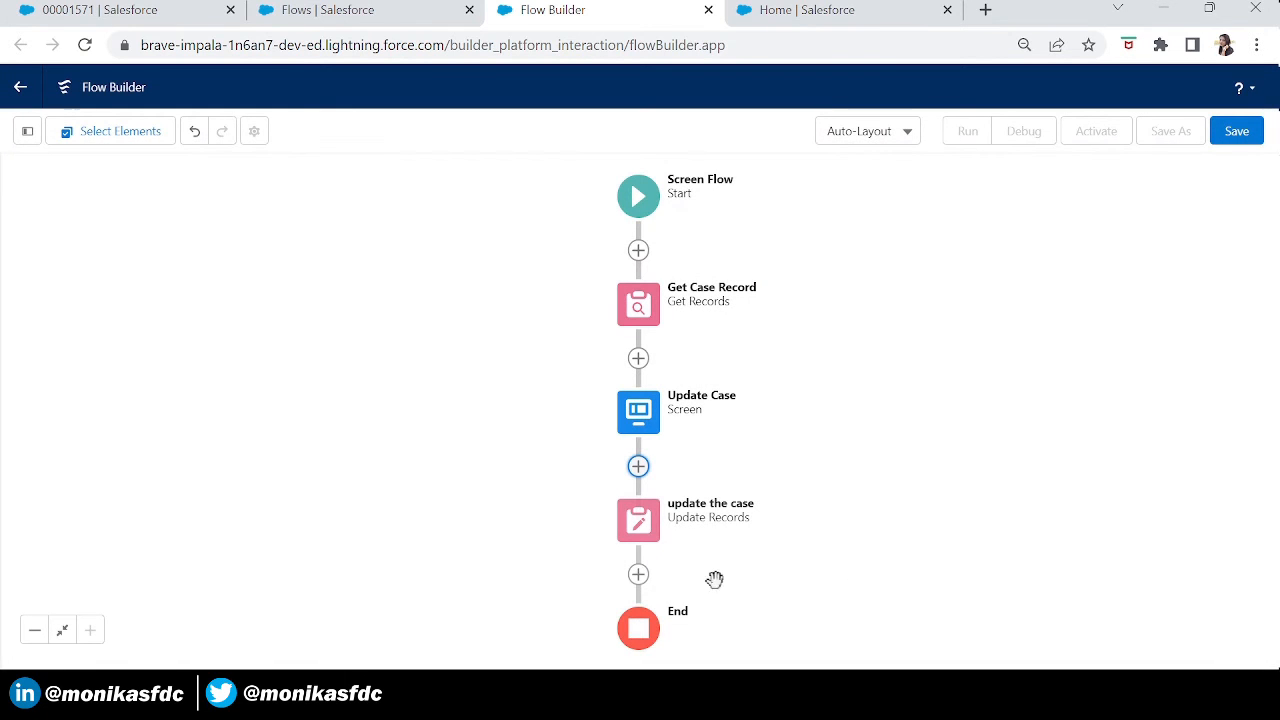
Find the Screen element and add it after the update the case element
{"action": "left_click", "coordinate": [638, 575]}
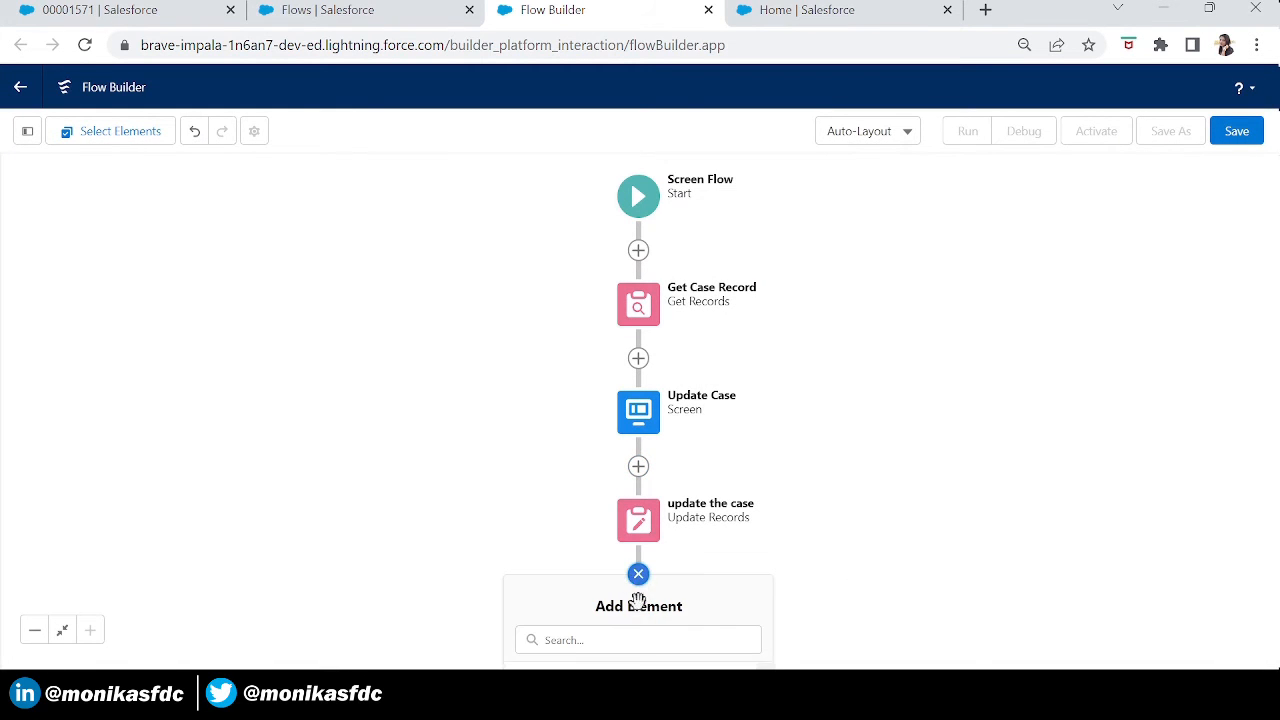
{"action": "type", "text": "scr"}
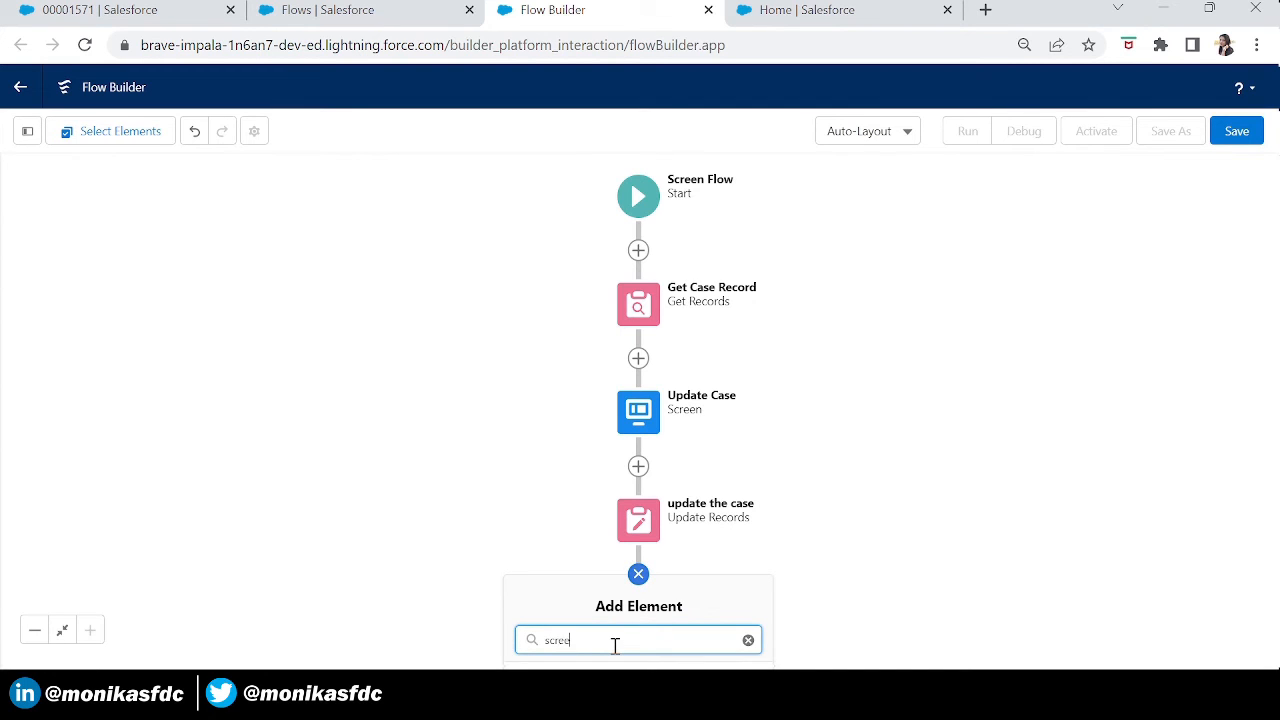
{"action": "type", "text": "ee"}
{"action": "key", "text": "ctrl+minus"}
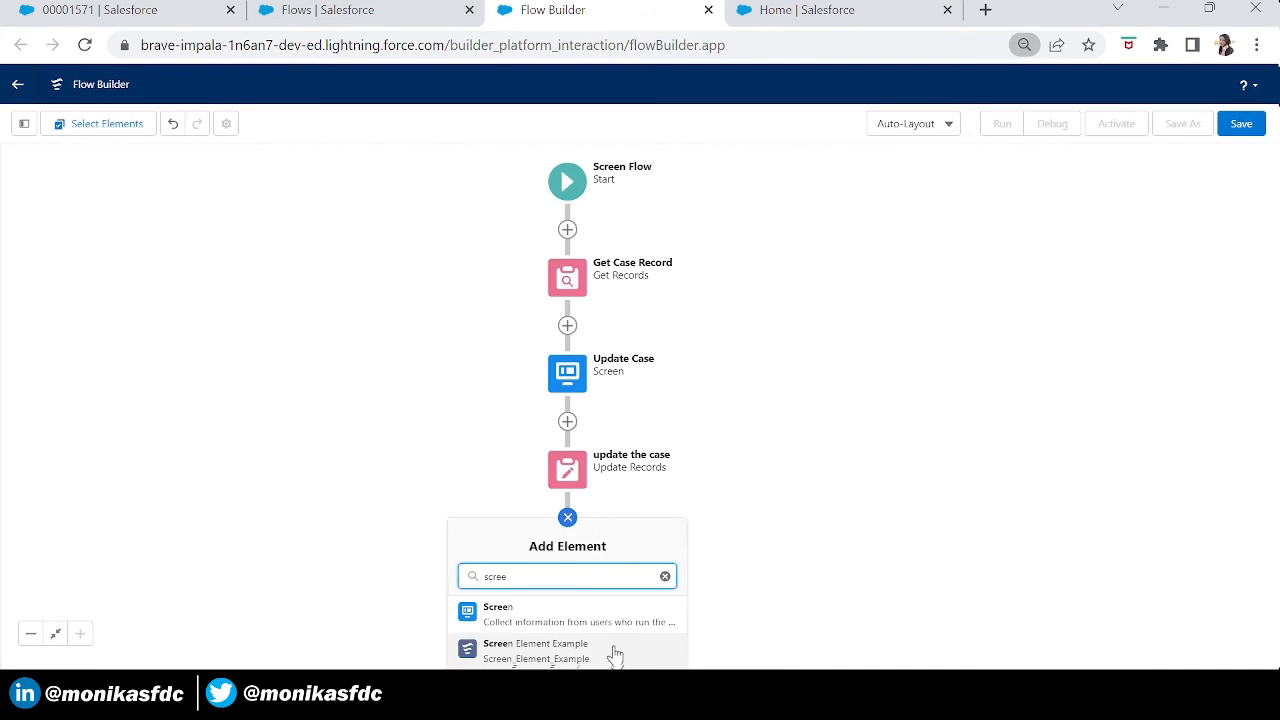
{"action": "left_click", "coordinate": [503, 618]}
{"action": "key", "text": "ctrl+plus"}
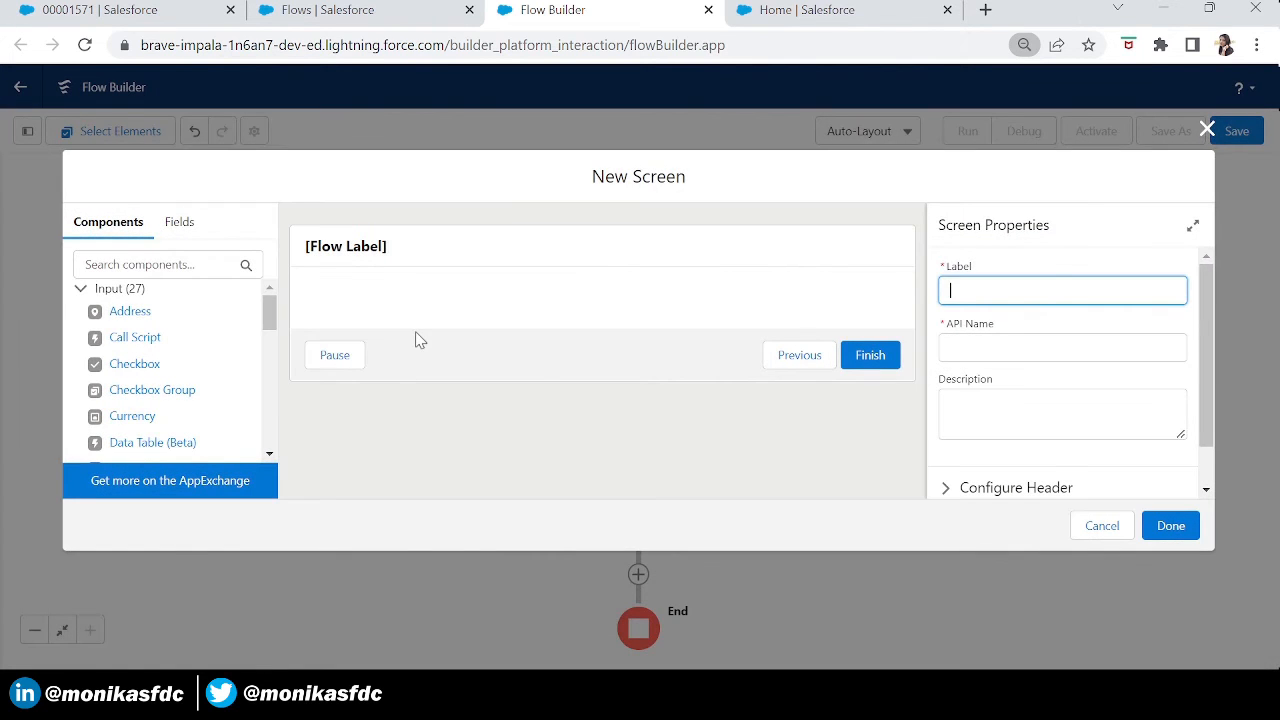
Place a Display Text component on the new screen and give it the API name success
{"action": "left_click", "coordinate": [164, 263]}
{"action": "type", "text": "dis"}
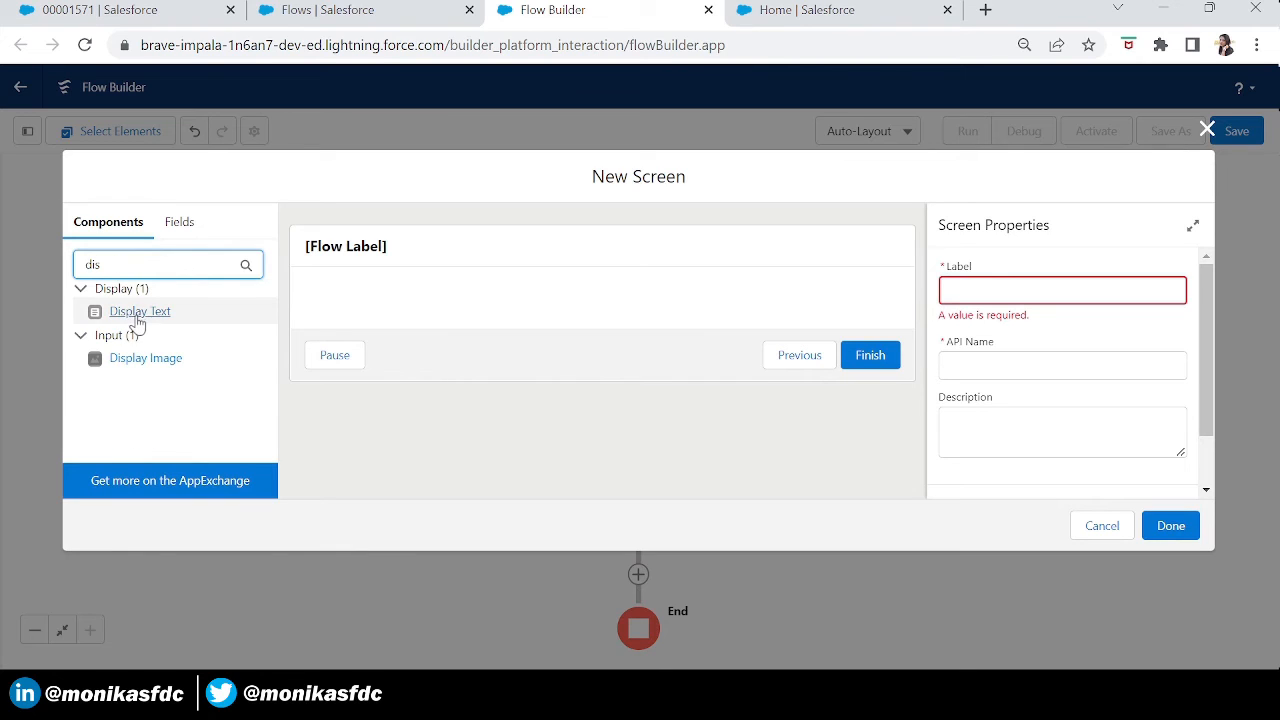
{"action": "left_click_drag", "start_coordinate": [135, 314], "coordinate": [340, 304]}
{"action": "left_click", "coordinate": [997, 292]}
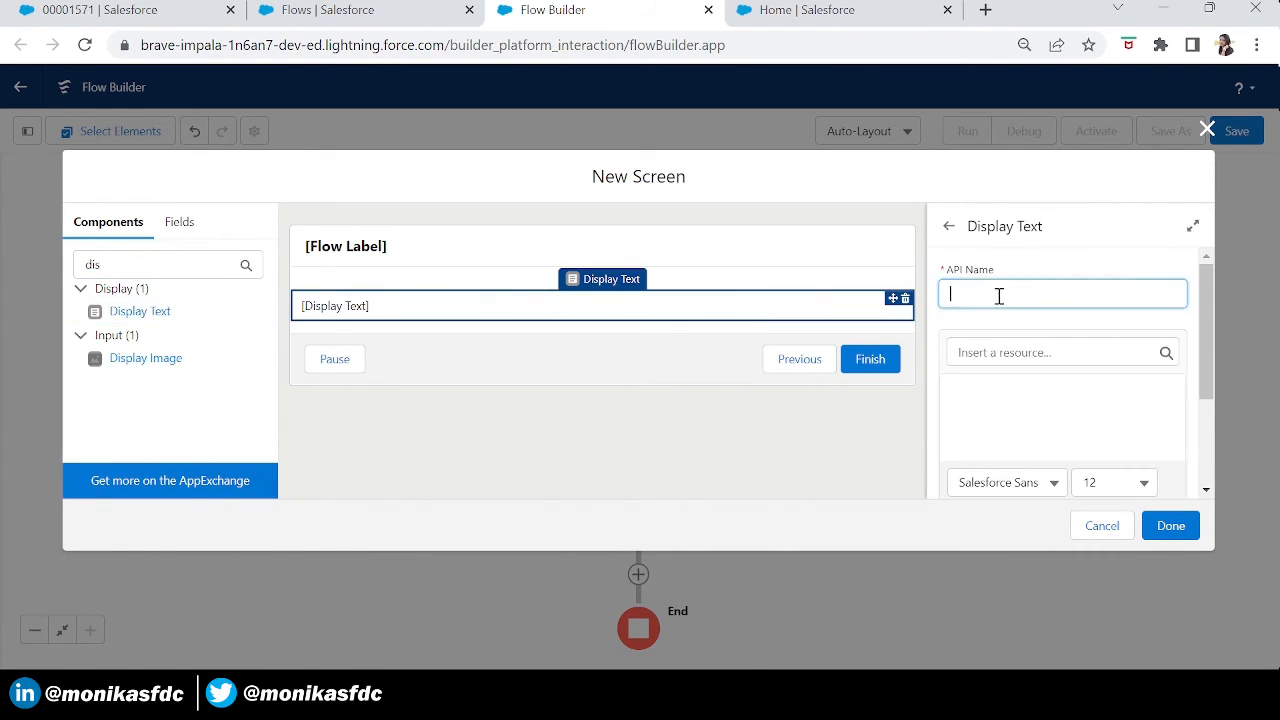
{"action": "type", "text": "success"}
{"action": "key", "text": "Tab"}
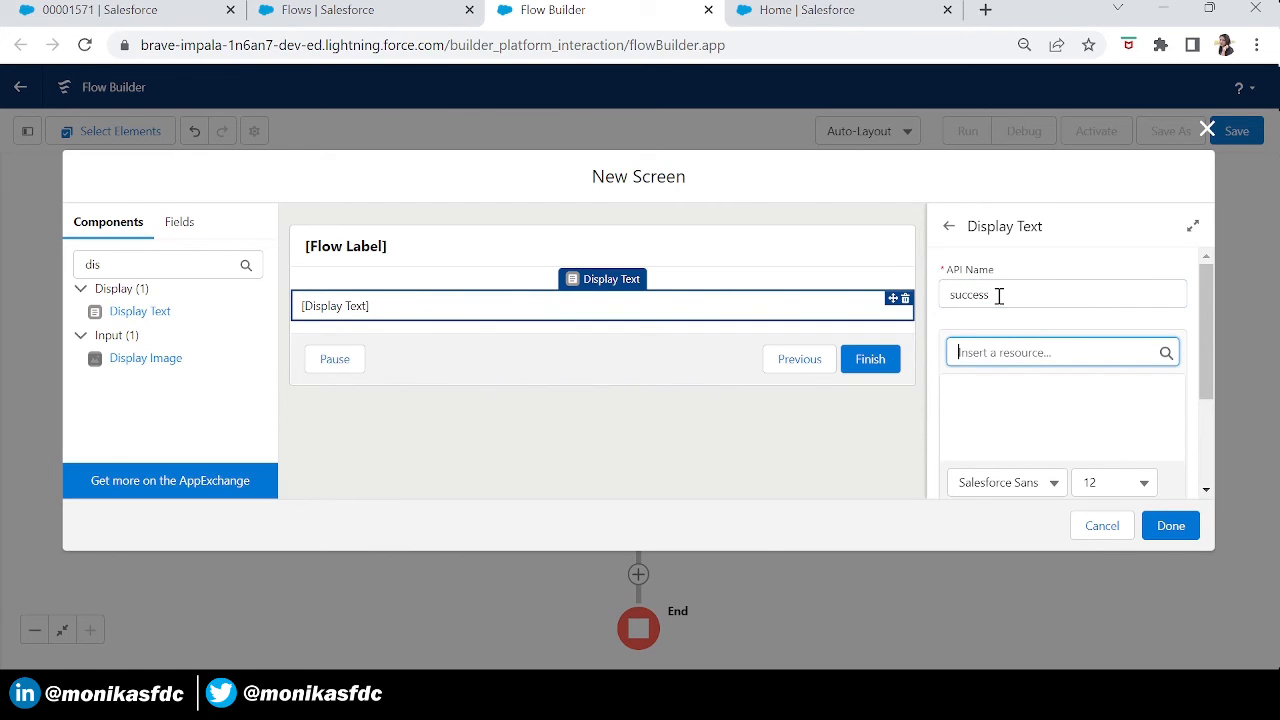
Enter "Your case has successfully updated." as the content of the Display Text component
{"action": "left_click", "coordinate": [984, 406]}
{"action": "left_click", "coordinate": [971, 392]}
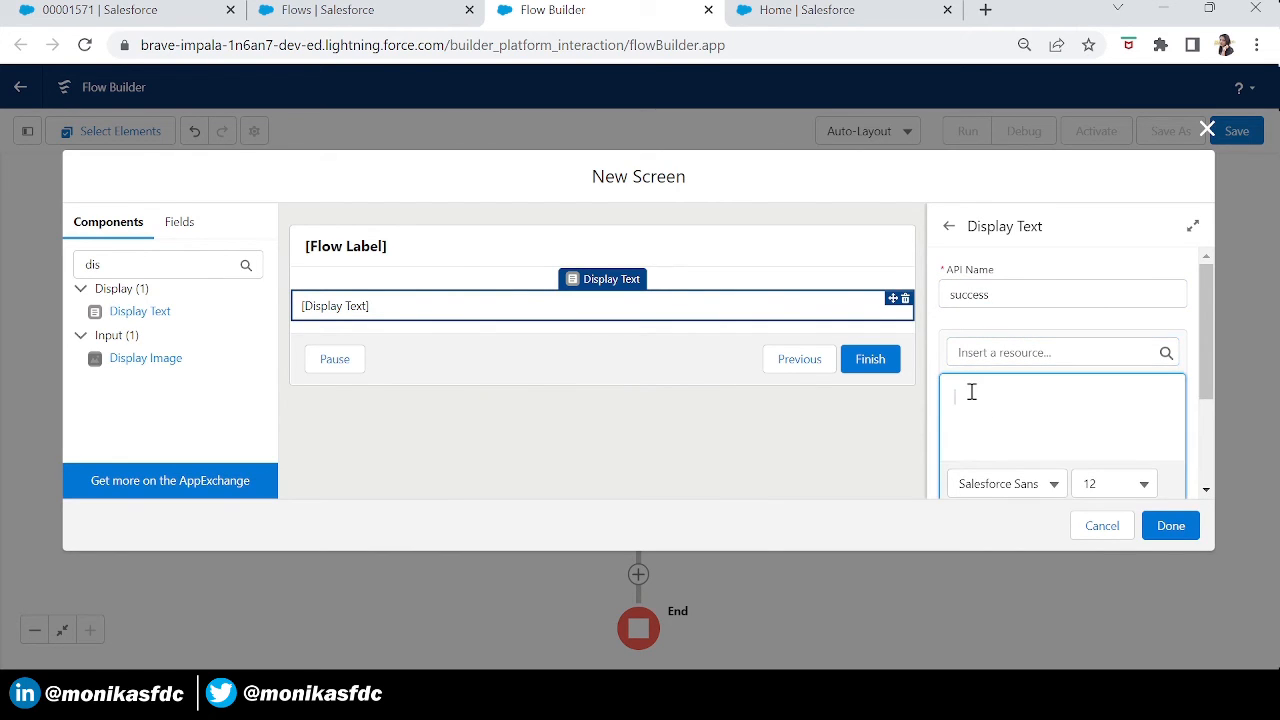
{"action": "type", "text": "Your c"}
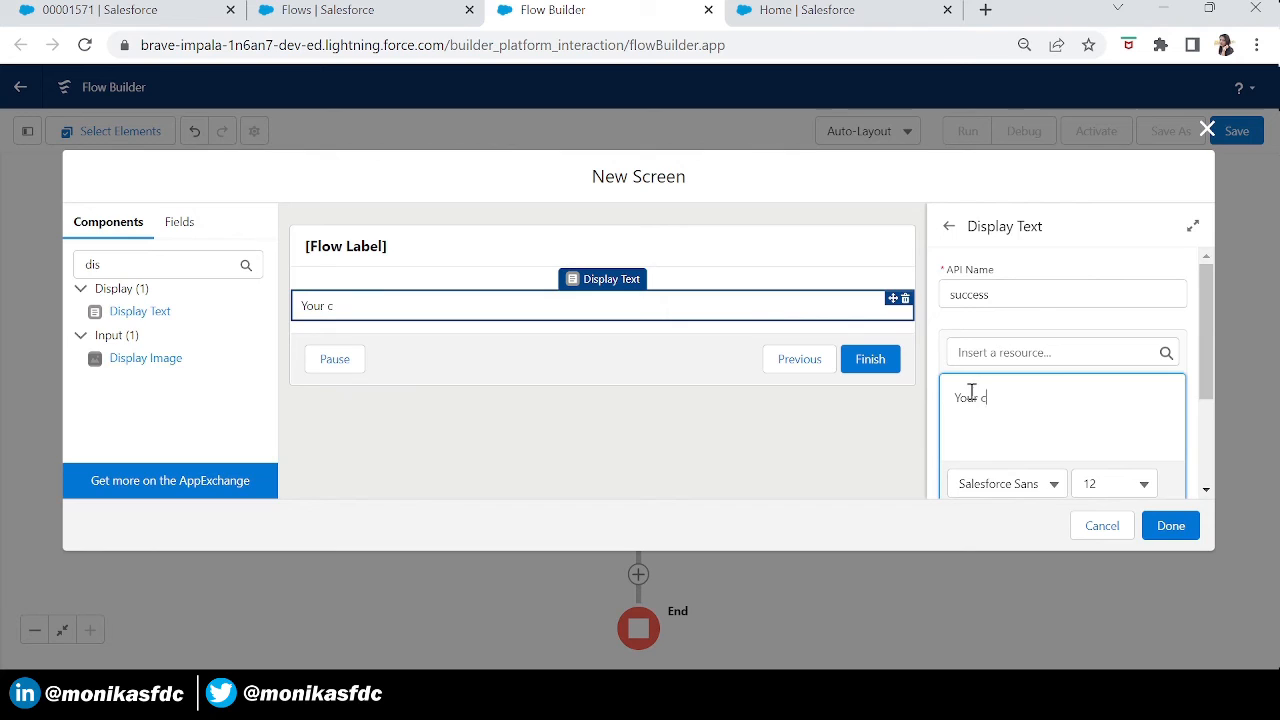
{"action": "type", "text": "ase has successfully "}
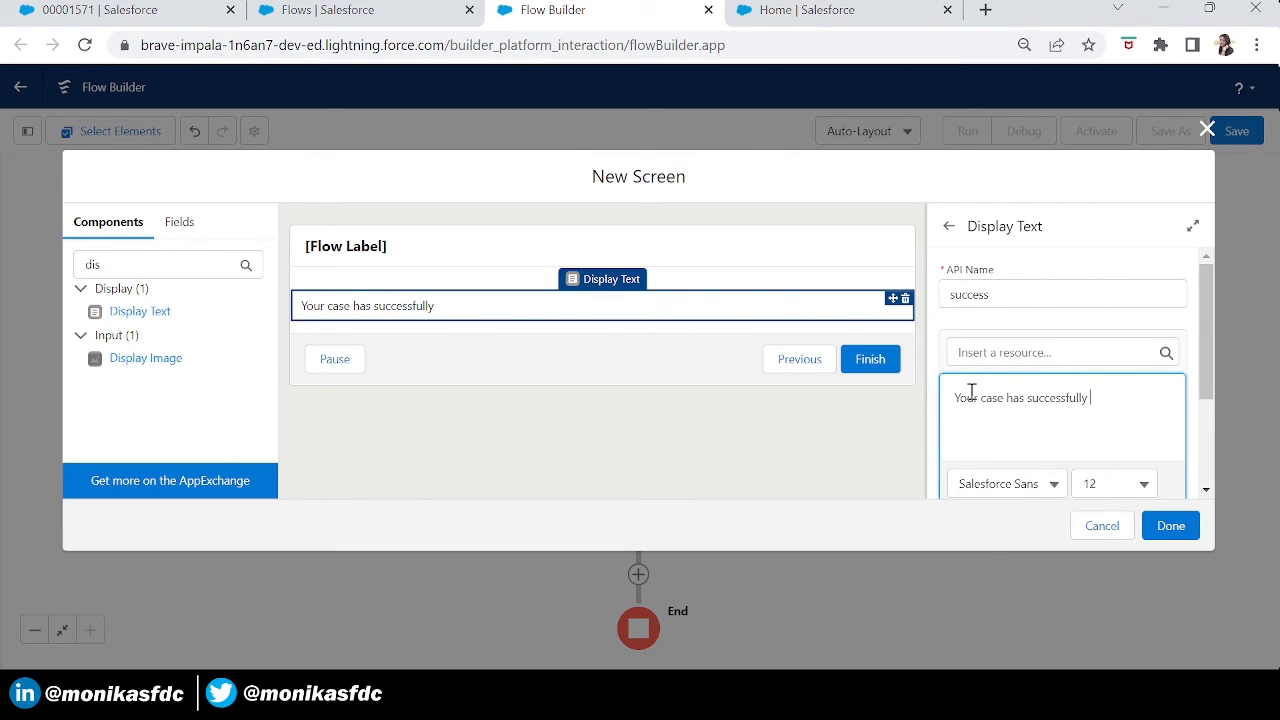
{"action": "type", "text": "updated."}
Format the whole success message as bold, size 16 and centre-aligned
{"action": "left_click_drag", "start_coordinate": [1164, 399], "coordinate": [944, 399]}
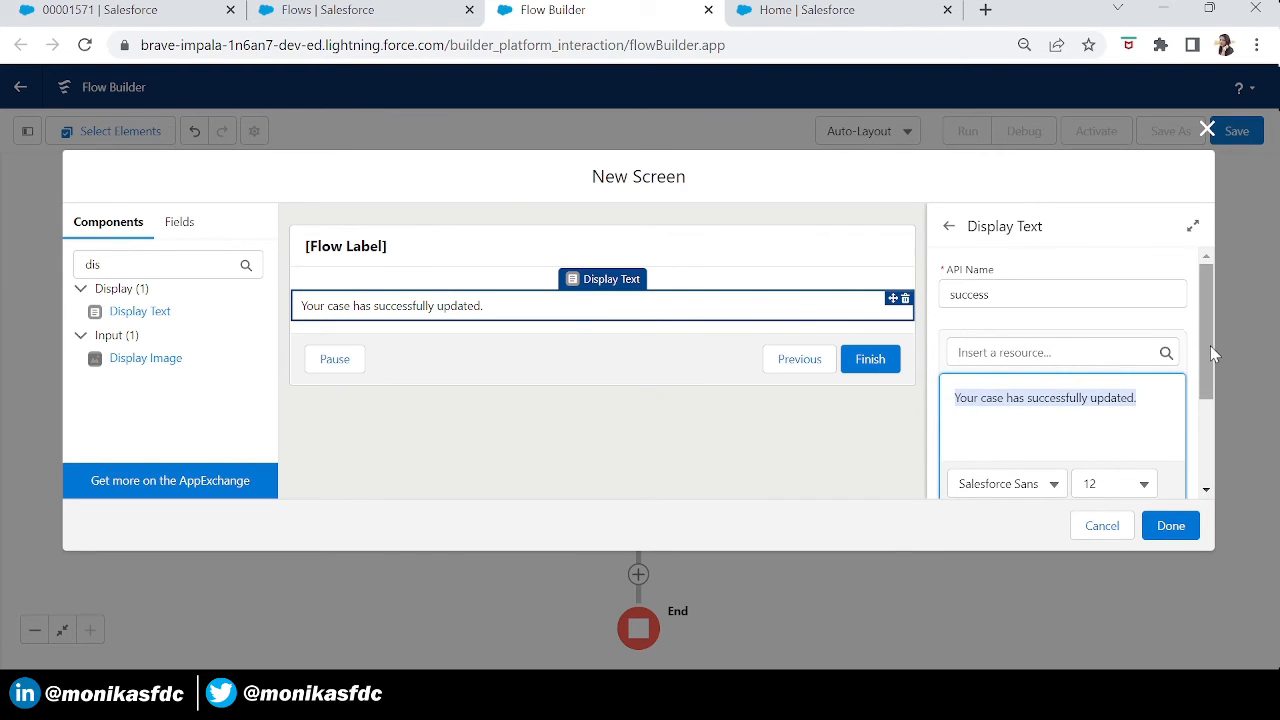
{"action": "left_click_drag", "start_coordinate": [1210, 345], "coordinate": [1212, 432]}
{"action": "left_click", "coordinate": [1010, 364]}
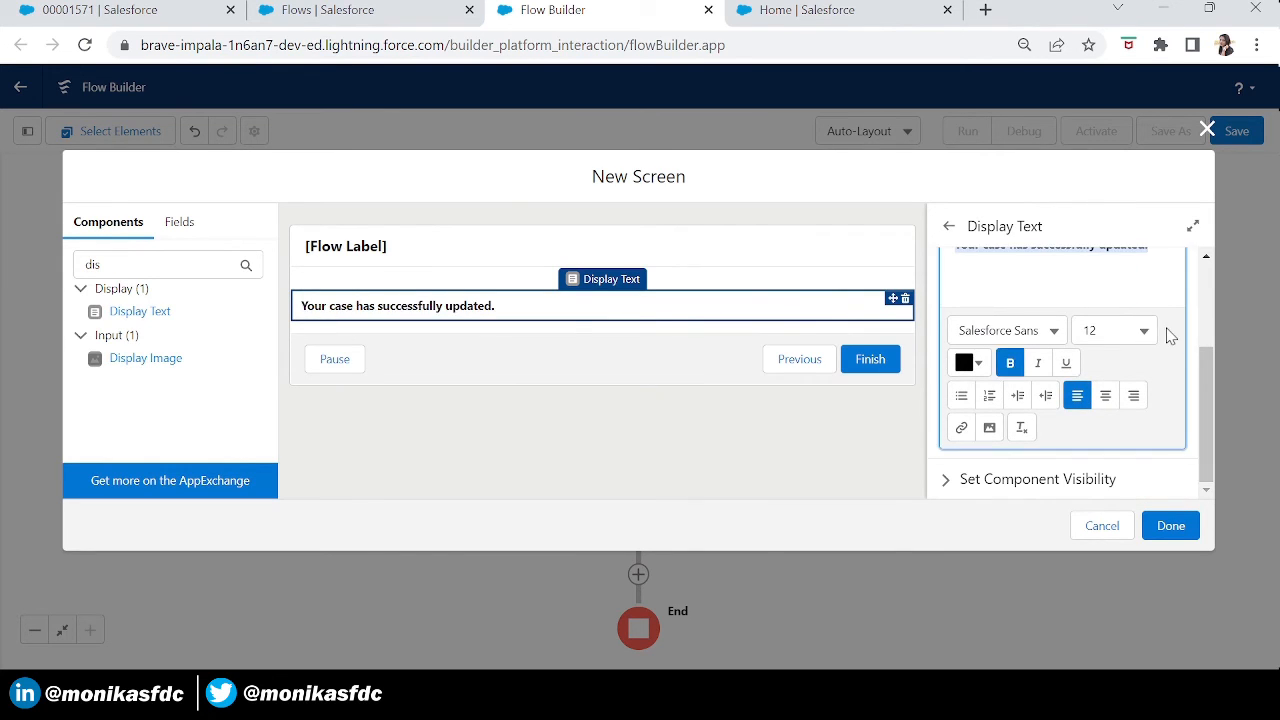
{"action": "left_click", "coordinate": [1138, 331]}
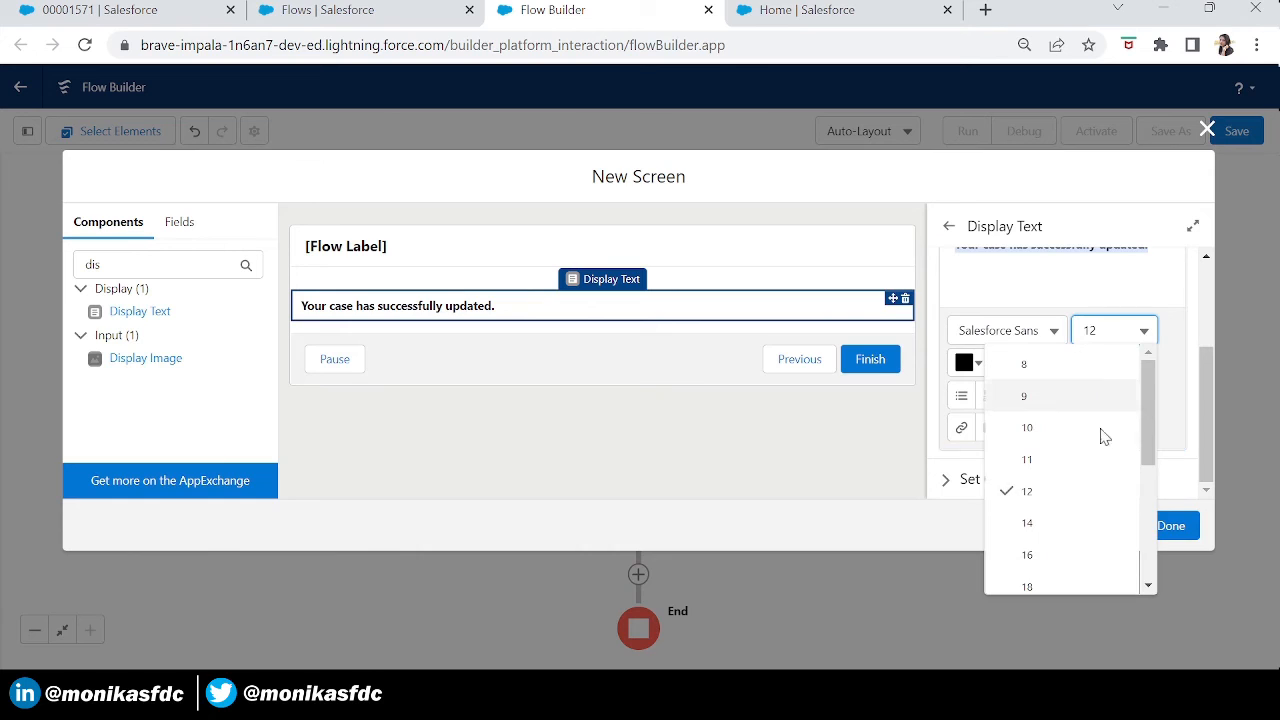
{"action": "left_click", "coordinate": [1067, 564]}
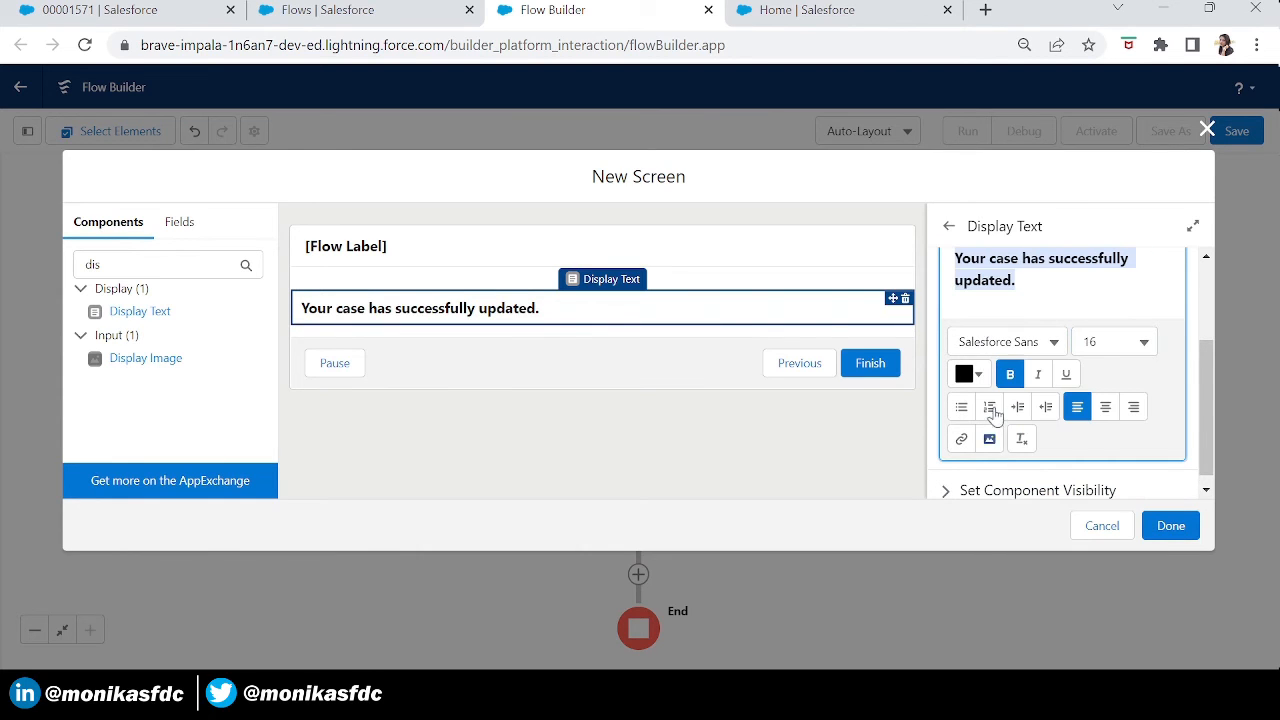
{"action": "left_click", "coordinate": [1105, 407]}
Label the screen successScreen in its screen properties, and finish the Screen element
{"action": "left_click", "coordinate": [848, 250]}
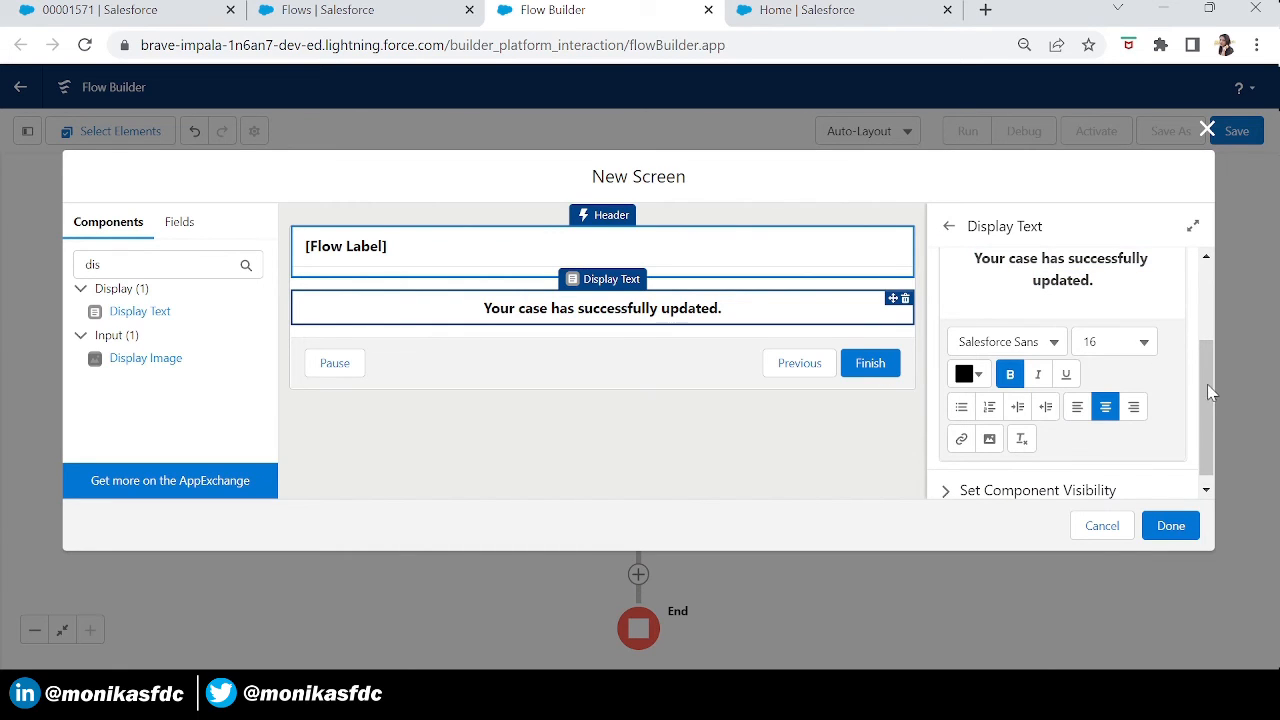
{"action": "left_click", "coordinate": [1017, 292]}
{"action": "type", "text": "s"}
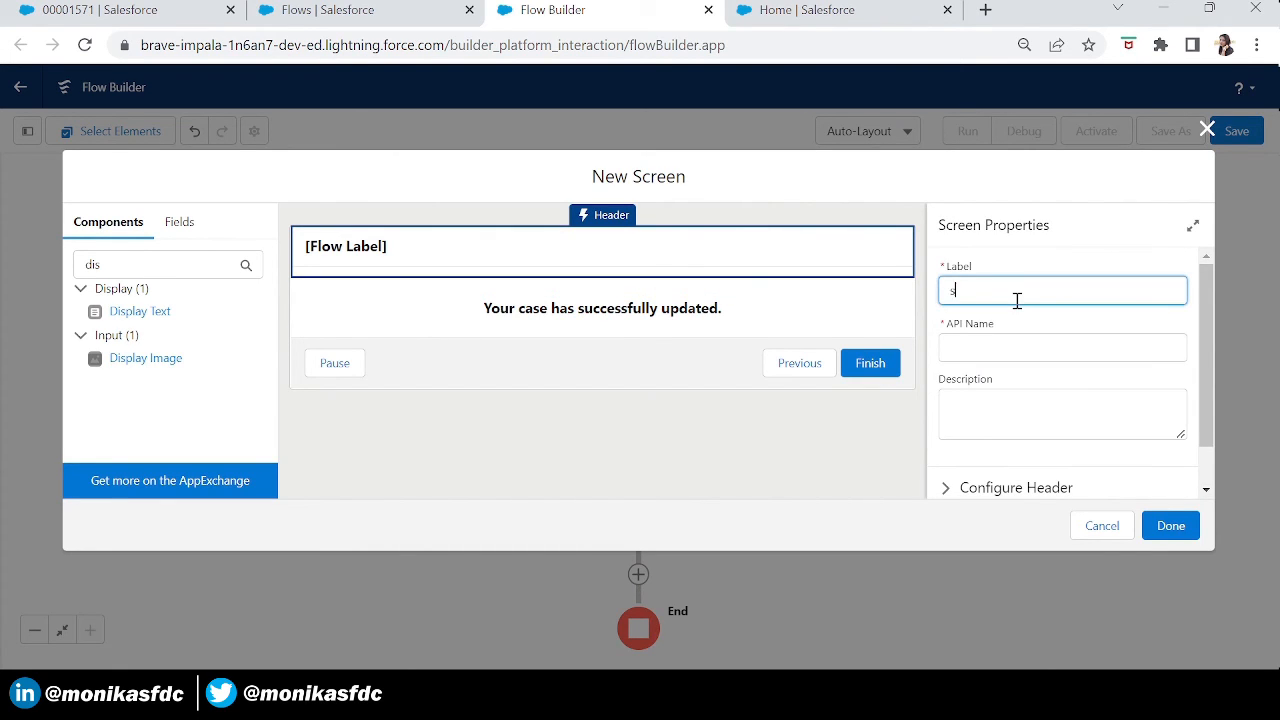
{"action": "type", "text": "uccessScreen"}
{"action": "key", "text": "Tab"}
{"action": "left_click", "coordinate": [1168, 533]}
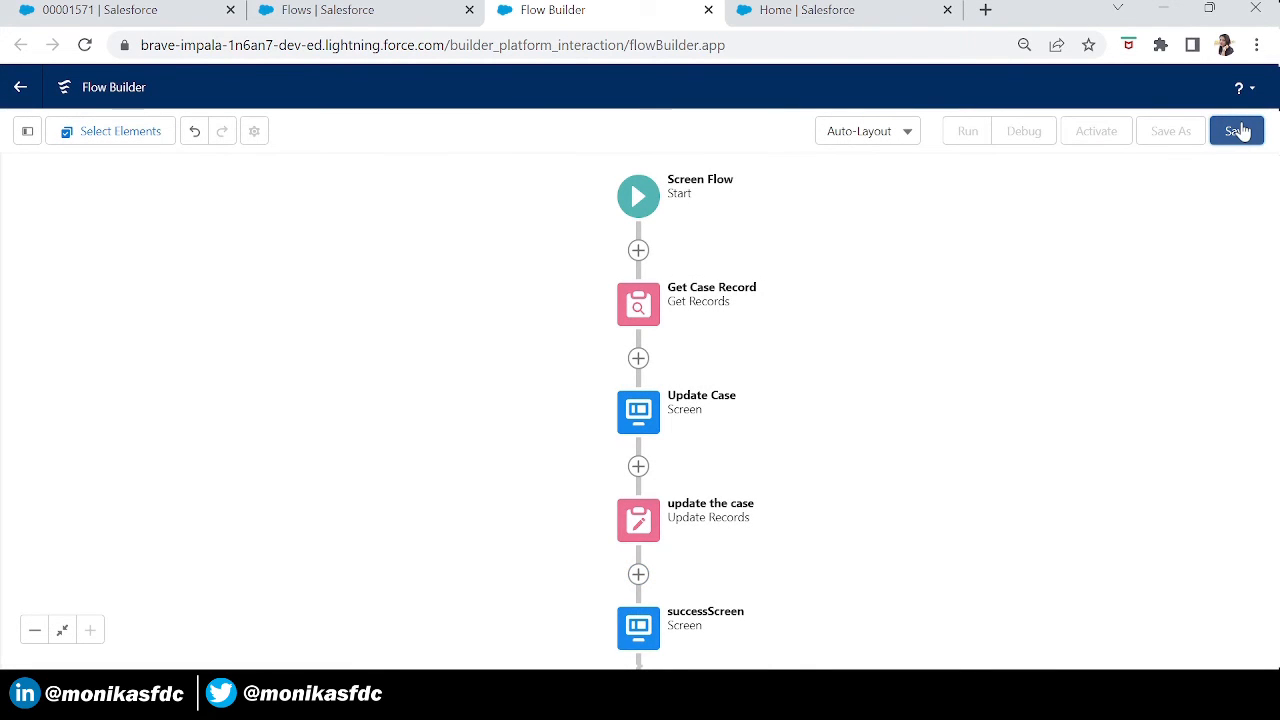
Save the flow as "Dynamic form update example" with the API name Dynamic_form_update_example, and activate it
{"action": "left_click", "coordinate": [1238, 131]}
{"action": "left_click", "coordinate": [529, 308]}
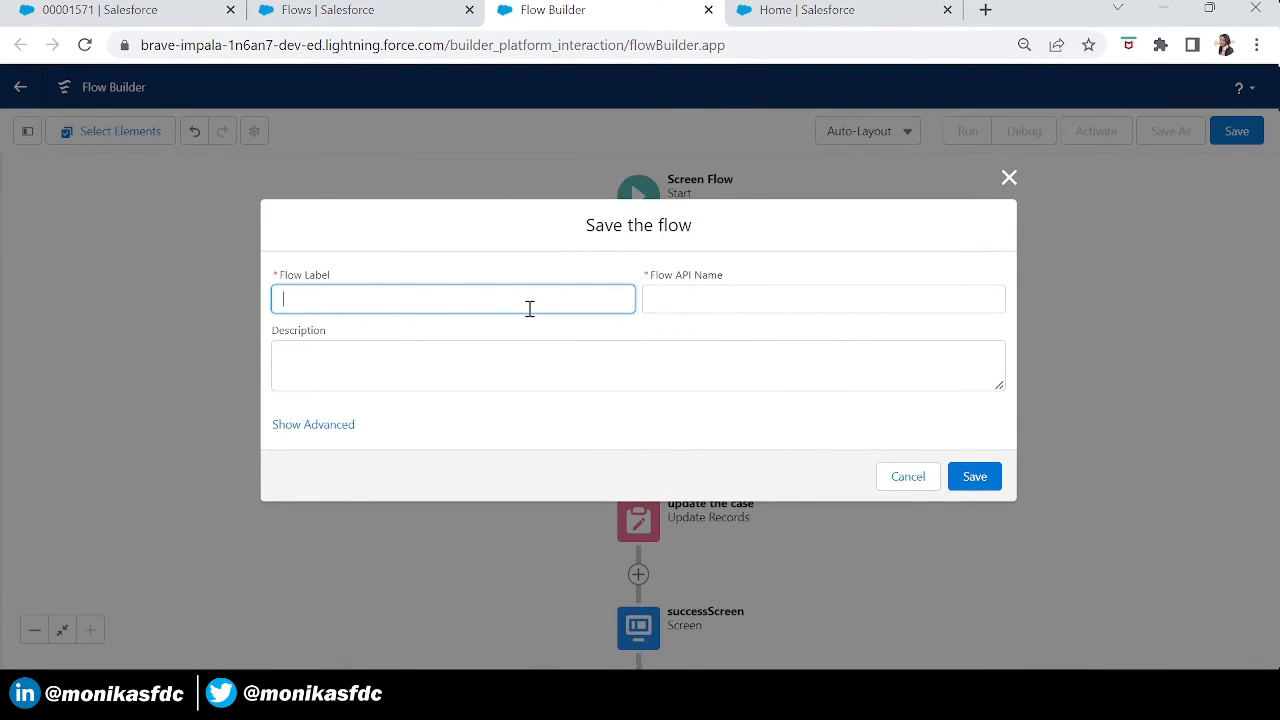
{"action": "type", "text": "Dynamic form update example"}
{"action": "key", "text": "Tab"}
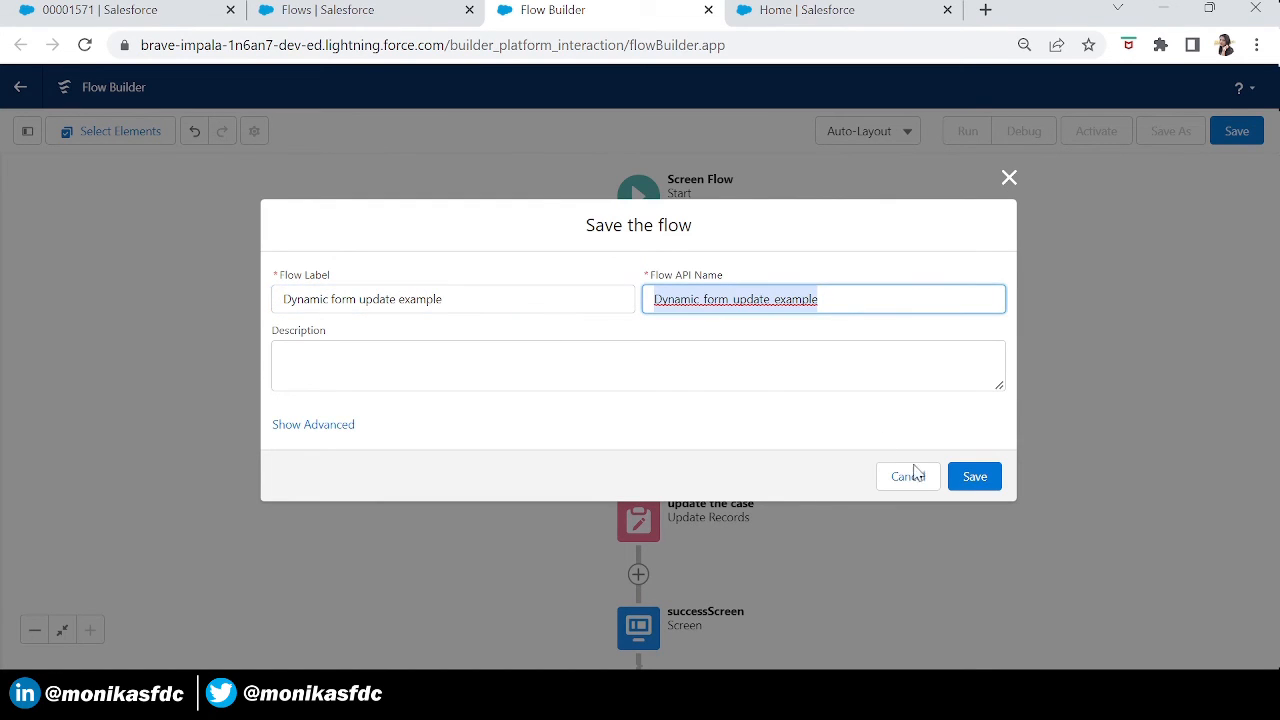
{"action": "left_click", "coordinate": [968, 480]}
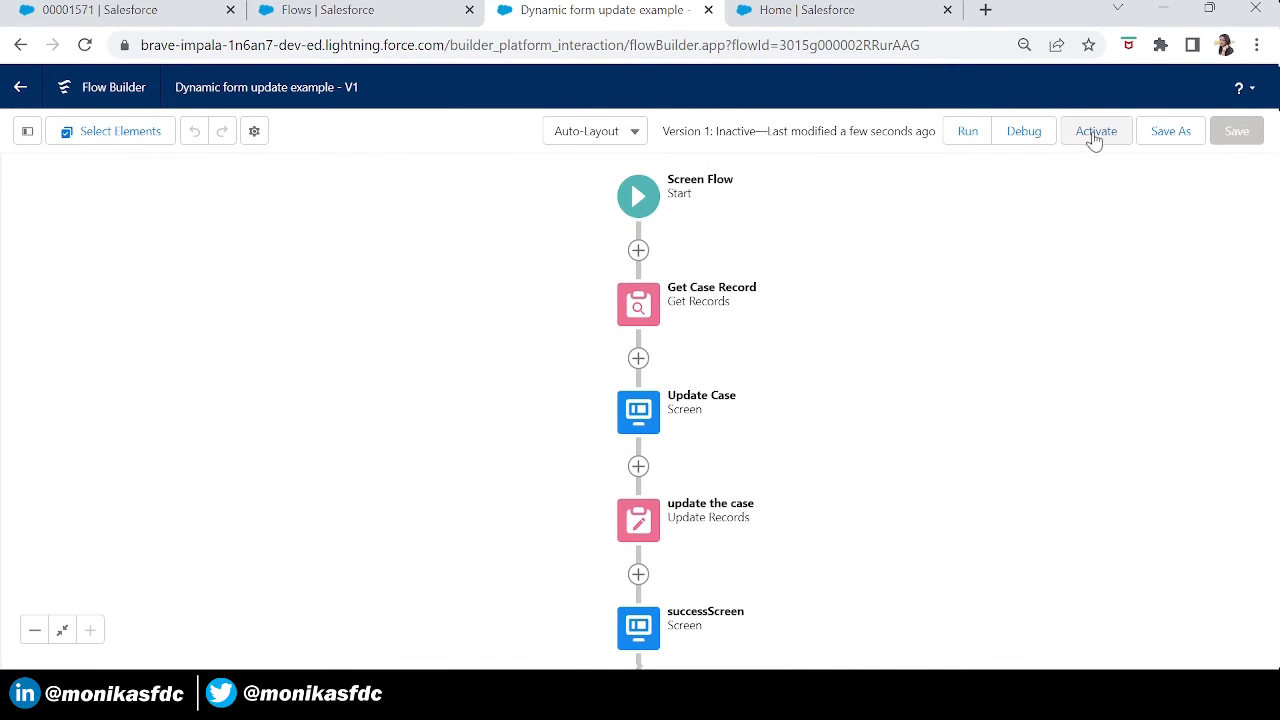
{"action": "left_click", "coordinate": [1096, 142]}
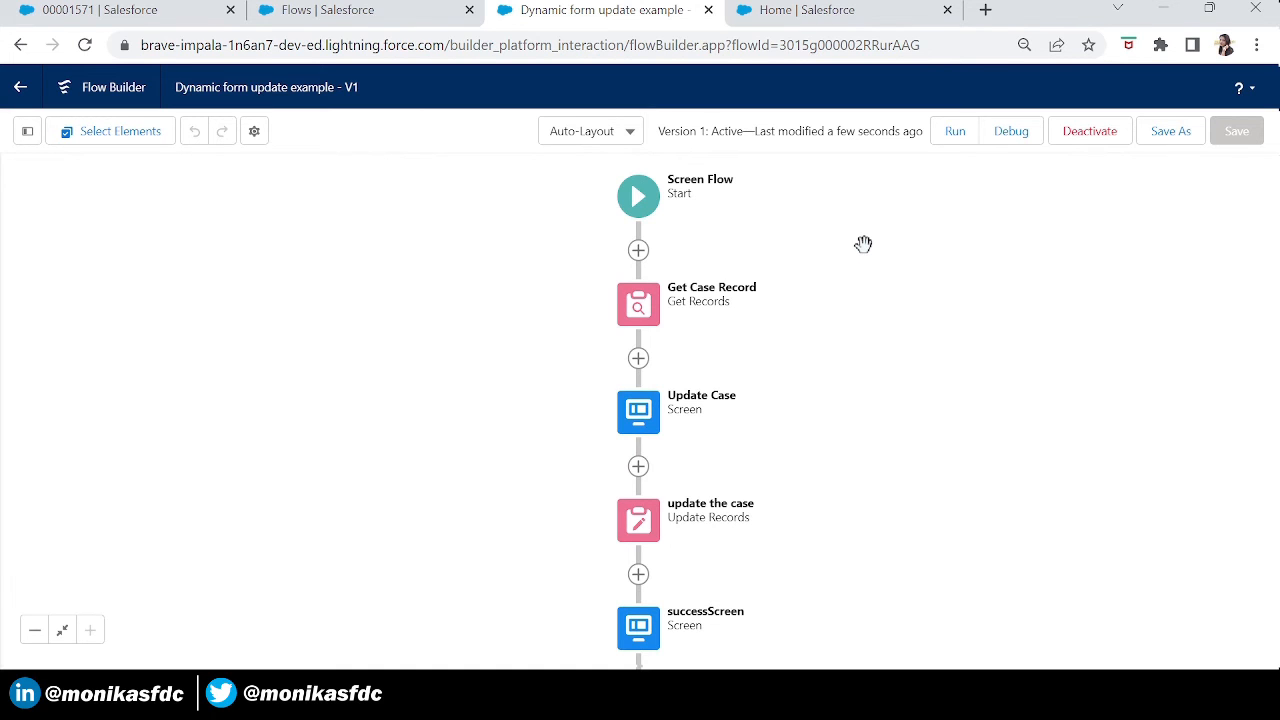
In the Case object's setup, start a new action of type Flow that runs the Dynamic form update example flow
{"action": "left_click", "coordinate": [334, 15]}
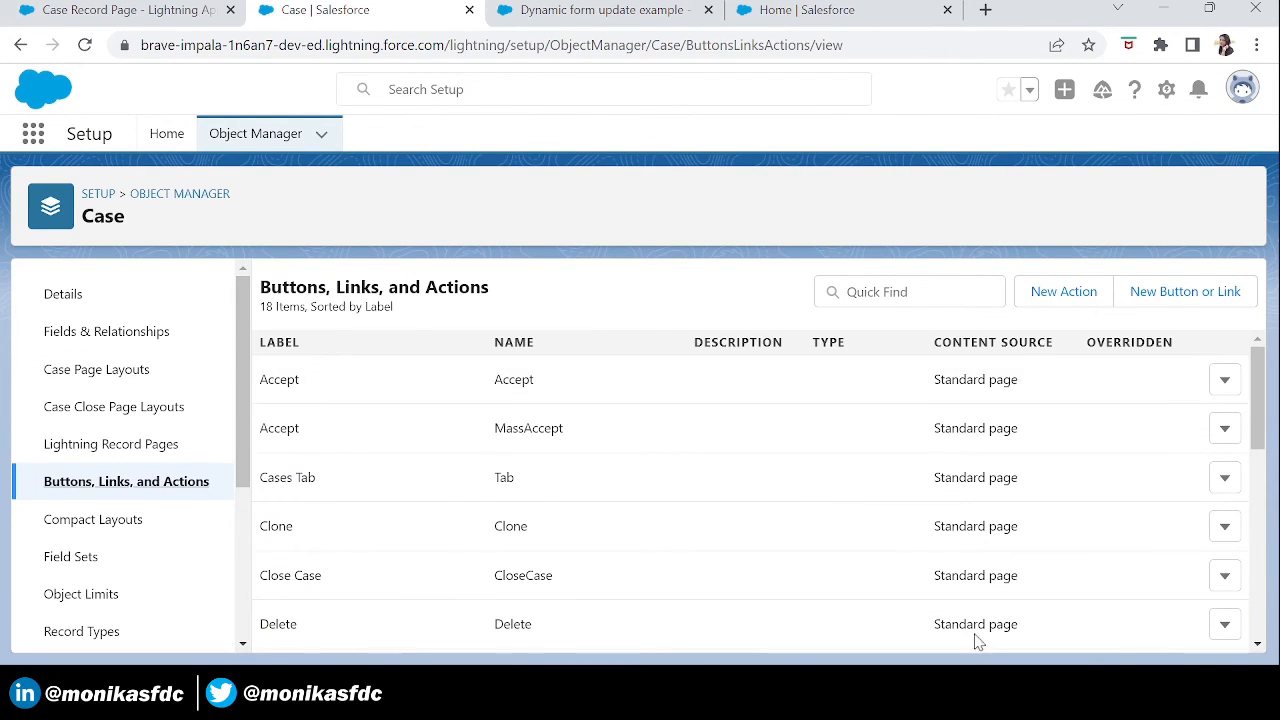
{"action": "left_click", "coordinate": [1082, 291]}
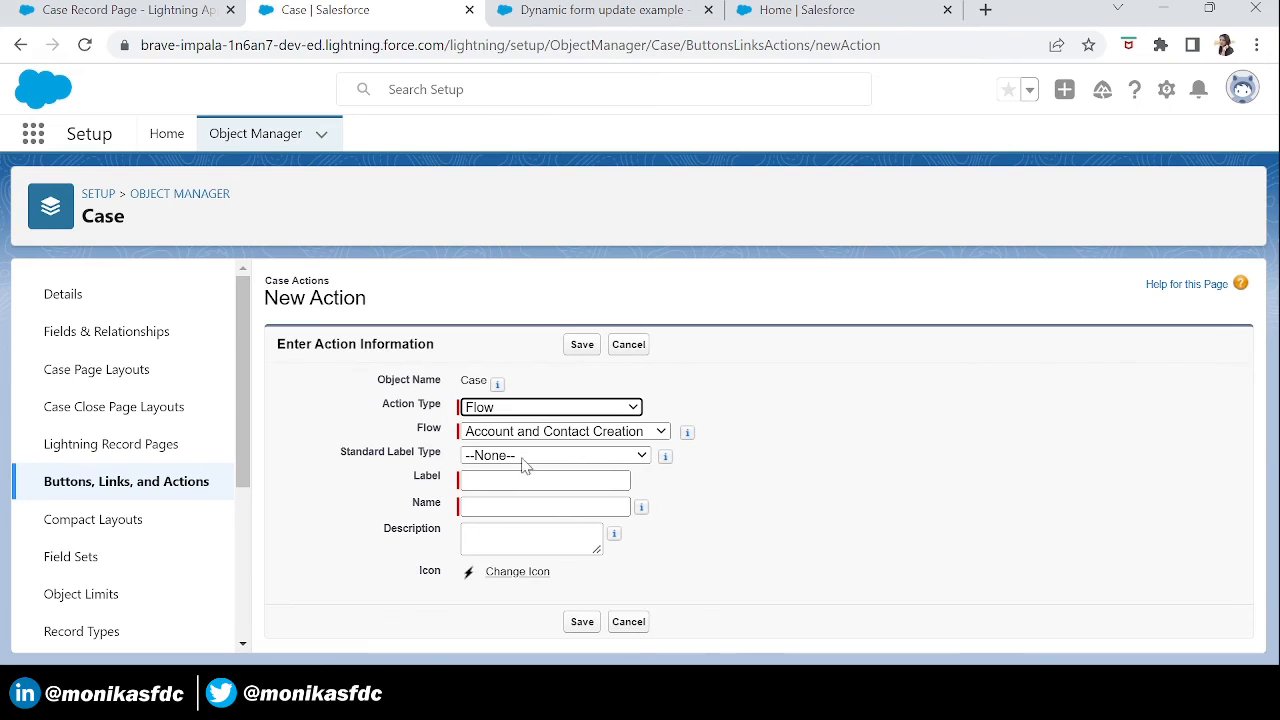
{"action": "left_click", "coordinate": [658, 433]}
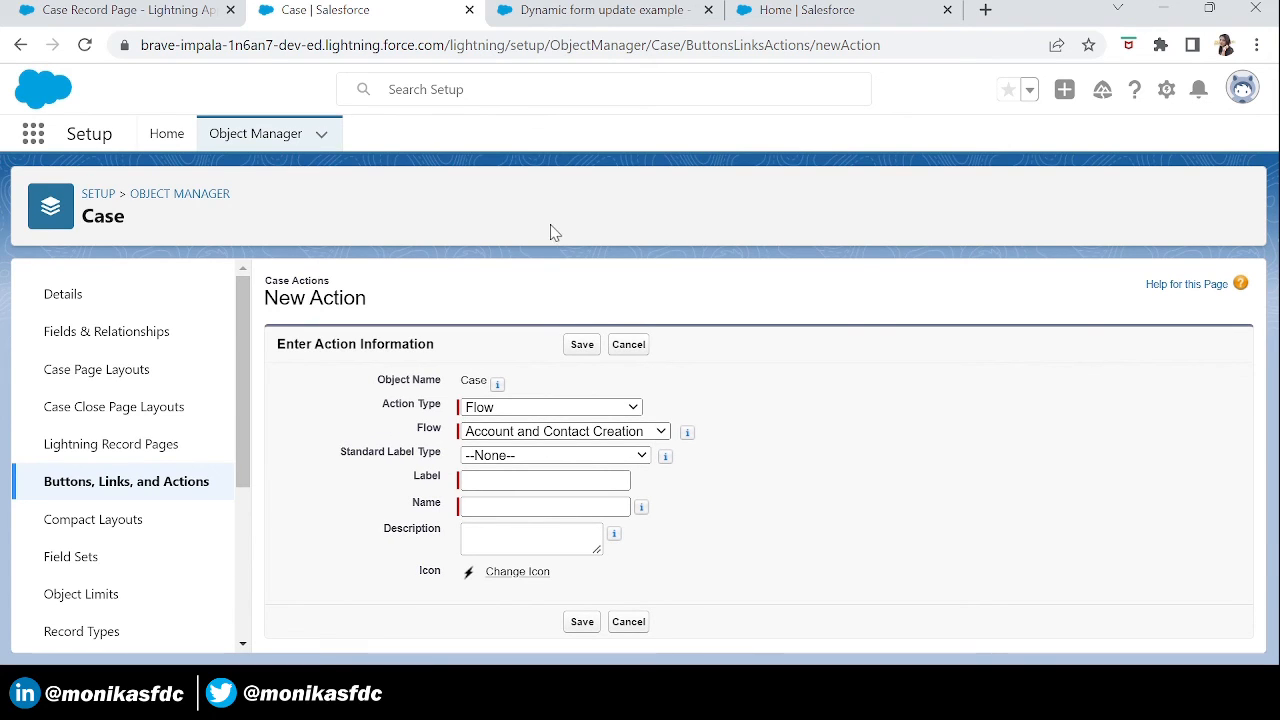
{"action": "left_click", "coordinate": [553, 229]}
Label the new Case action Dynamic Update and save it
{"action": "left_click", "coordinate": [494, 480]}
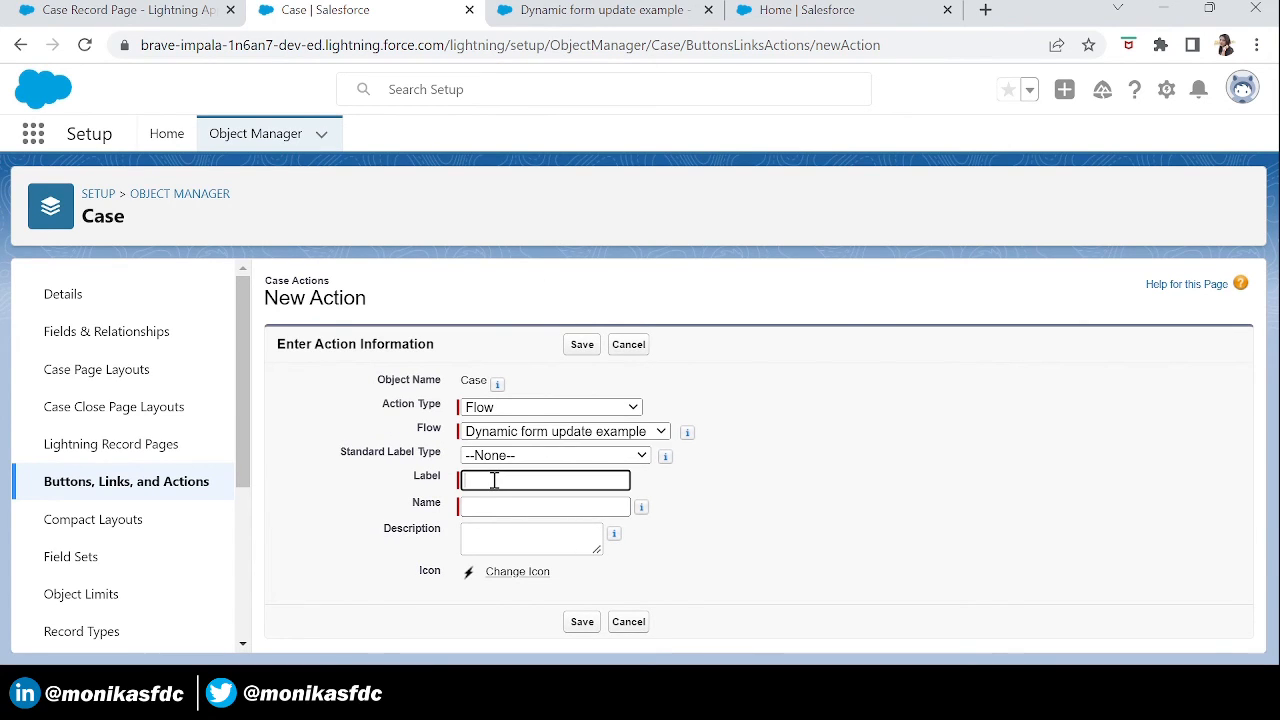
{"action": "type", "text": "Dynamic Update"}
{"action": "key", "text": "Tab"}
{"action": "left_click", "coordinate": [588, 622]}
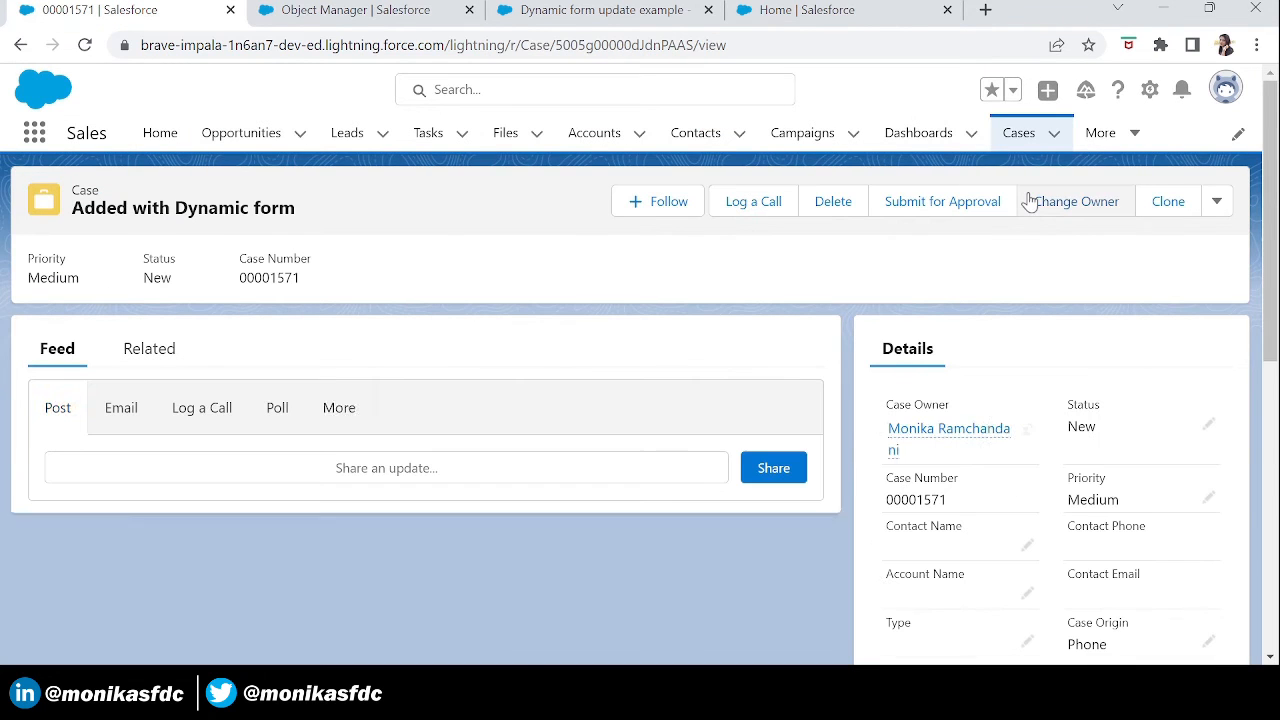
Open the Case record page for editing in Lightning App Builder and select its Highlights Panel
{"action": "left_click", "coordinate": [1150, 90]}
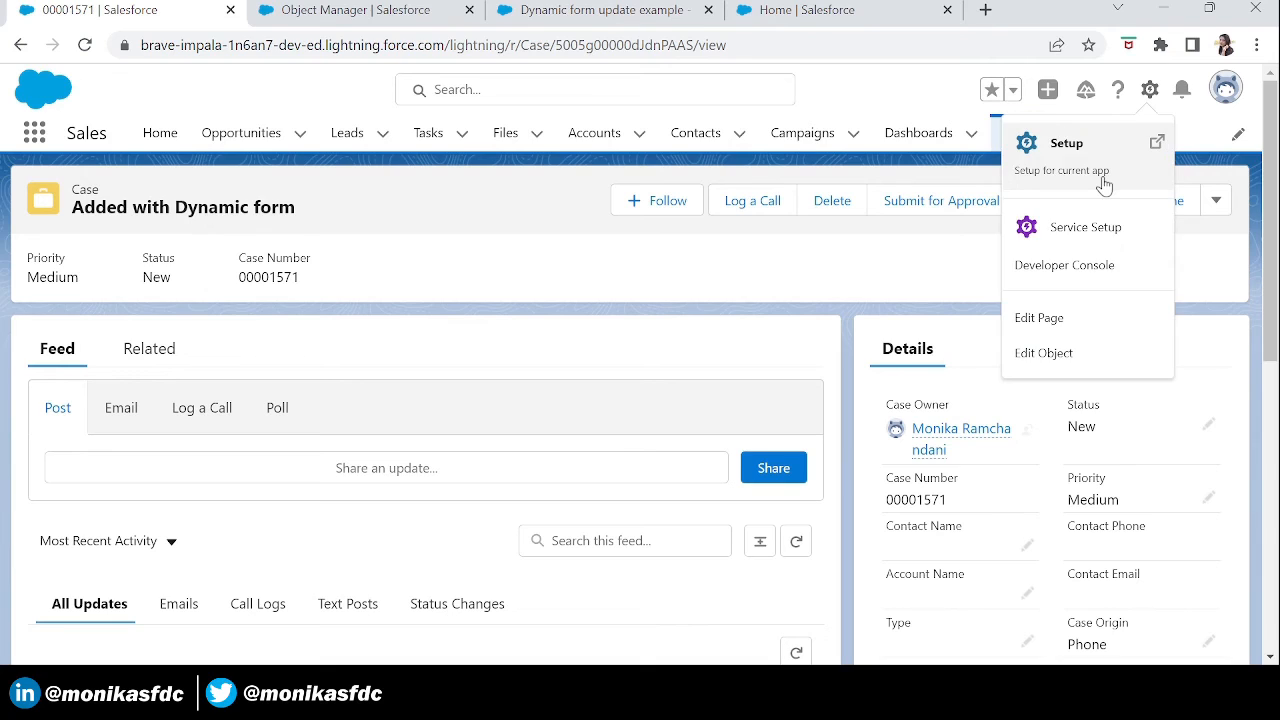
{"action": "left_click", "coordinate": [1056, 318]}
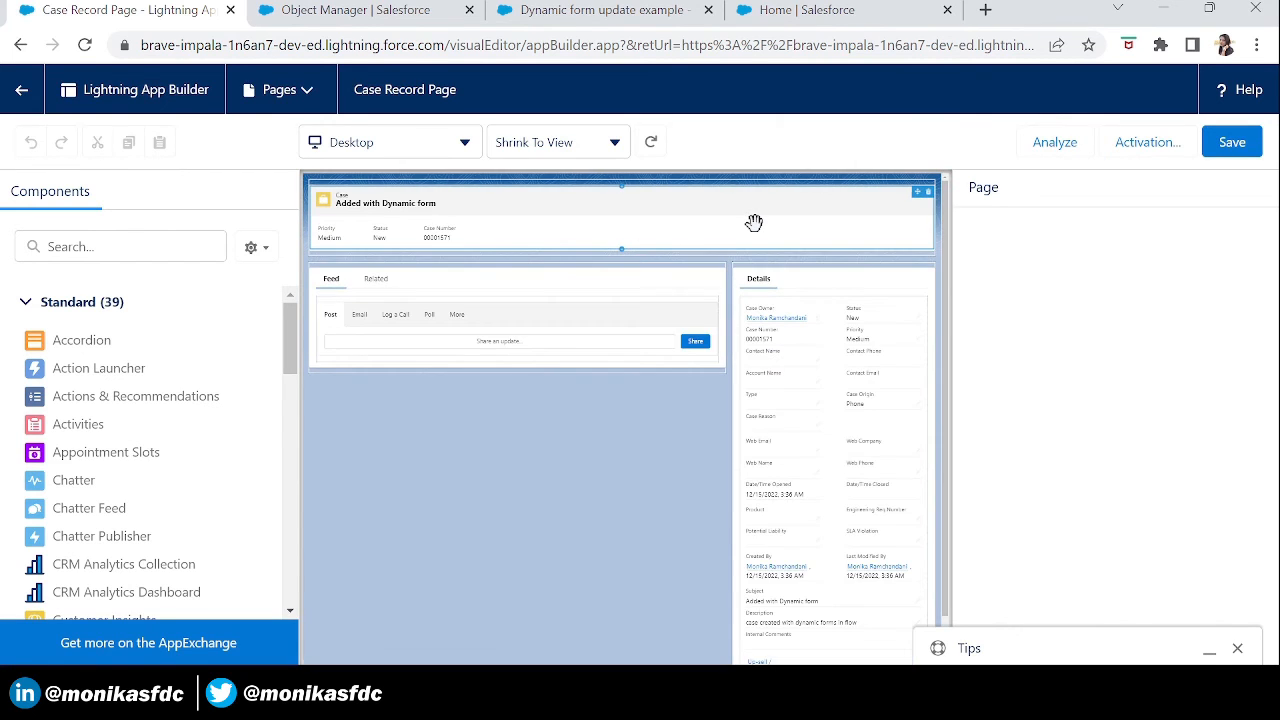
{"action": "left_click", "coordinate": [587, 206]}
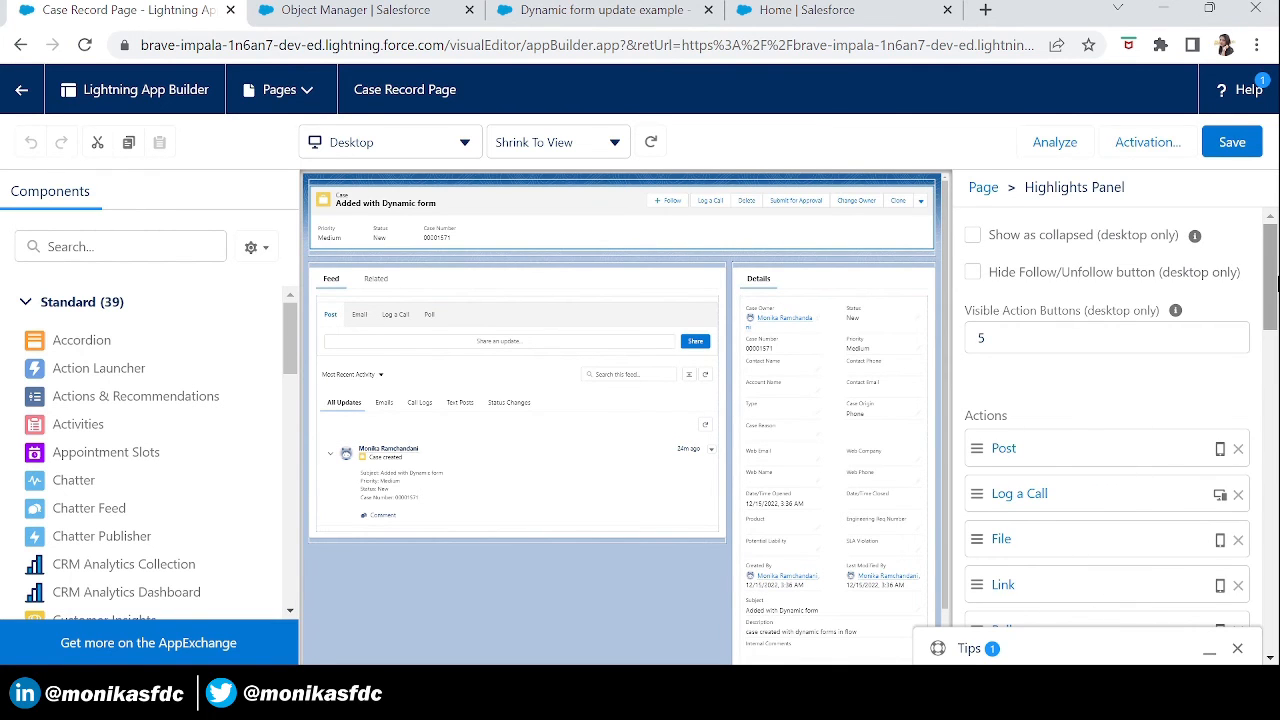
{"action": "scroll", "coordinate": [1277, 285], "scroll_direction": "down", "scroll_amount": 5}
{"action": "scroll", "coordinate": [1277, 285], "scroll_direction": "up", "scroll_amount": 5}
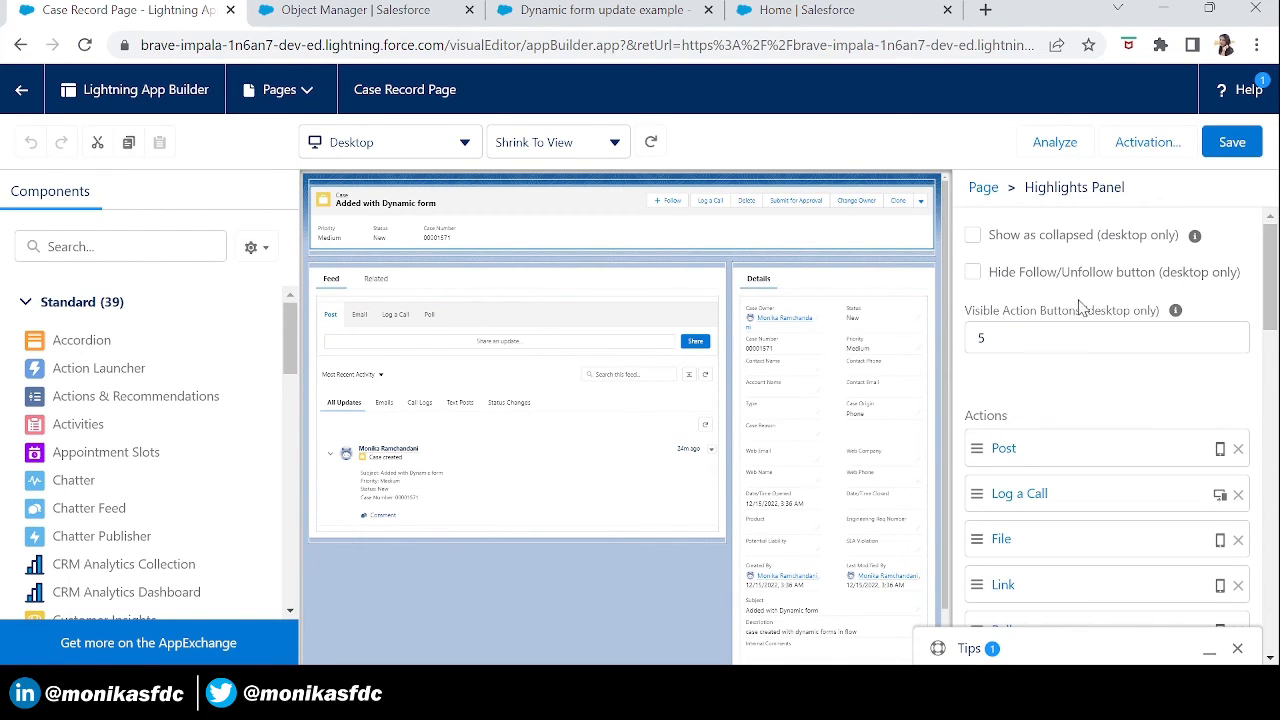
Add the Dynamic Update quick action to the Highlights Panel's actions without any visibility filter
{"action": "mouse_move", "coordinate": [900, 214]}
{"action": "left_click_drag", "start_coordinate": [1268, 284], "coordinate": [1268, 484]}
{"action": "left_click", "coordinate": [1016, 442]}
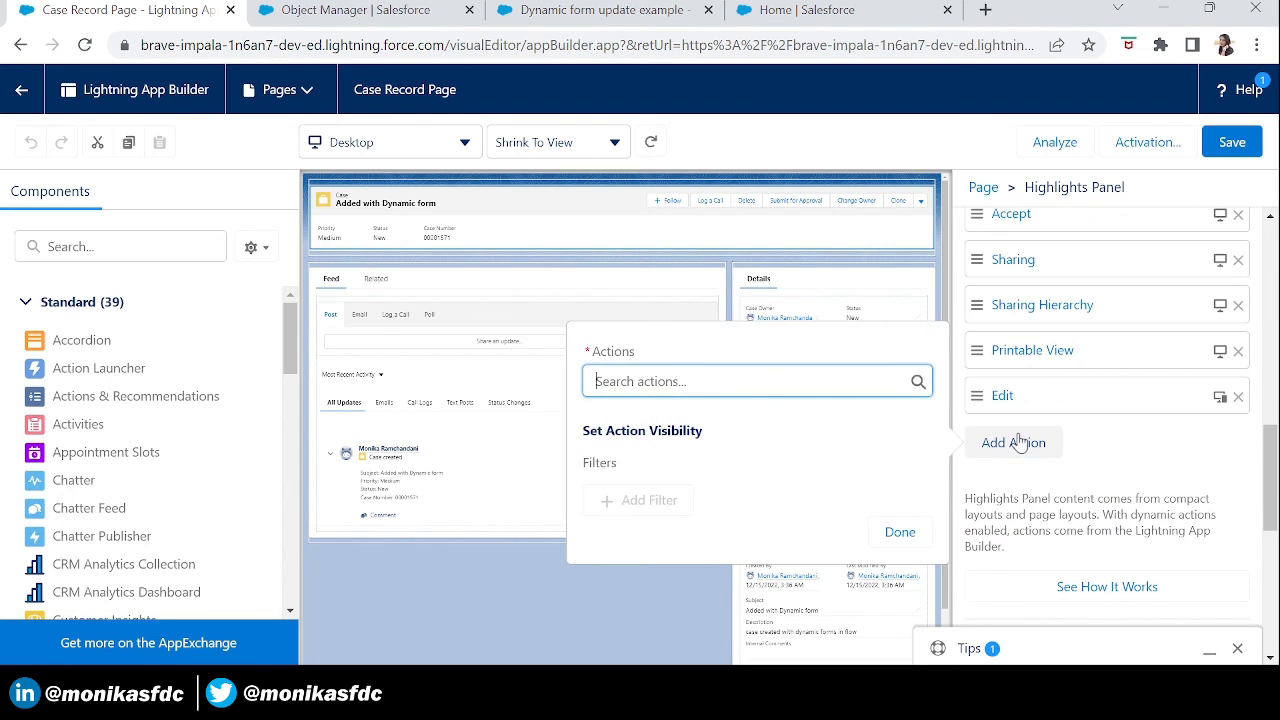
{"action": "left_click", "coordinate": [667, 376]}
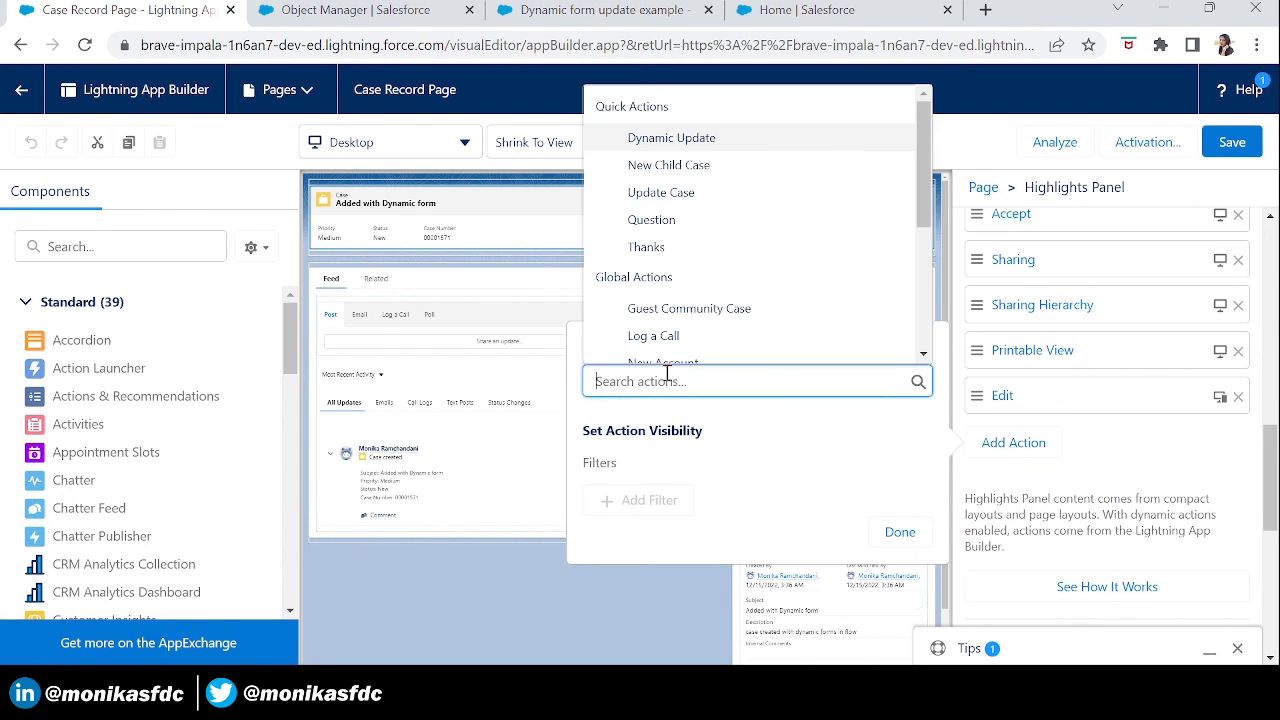
{"action": "left_click", "coordinate": [690, 140]}
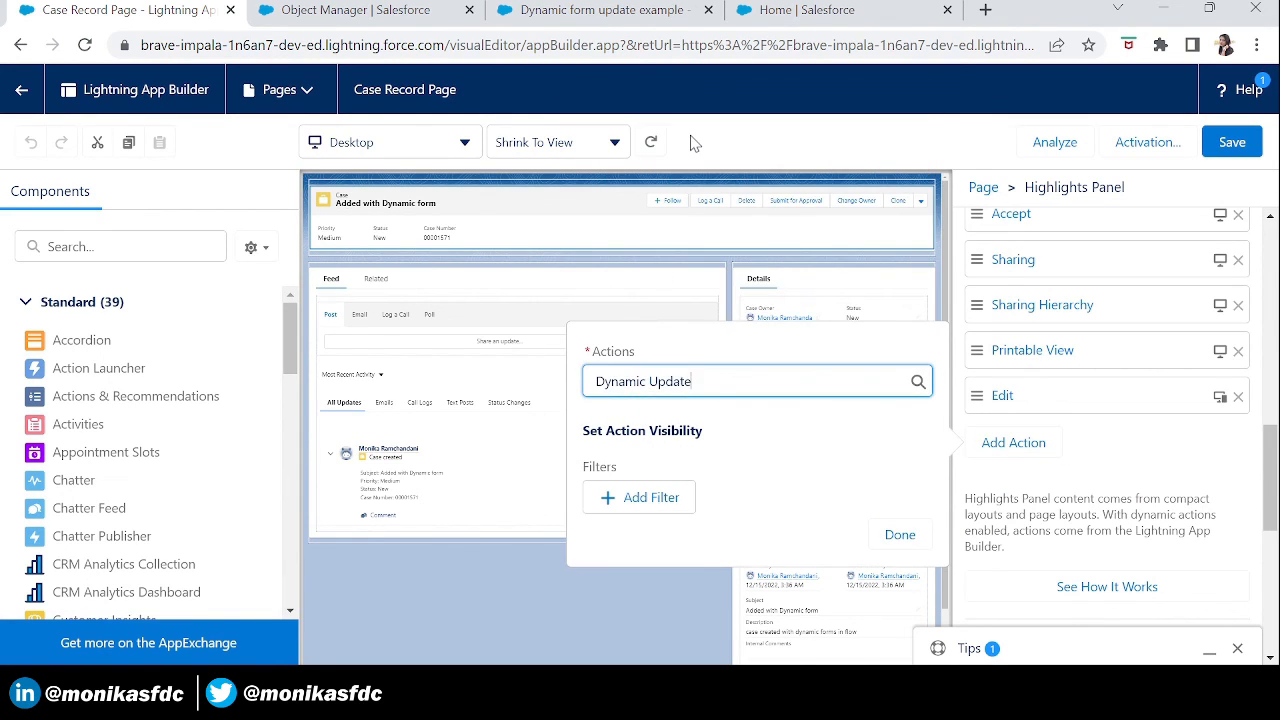
{"action": "left_click", "coordinate": [900, 536]}
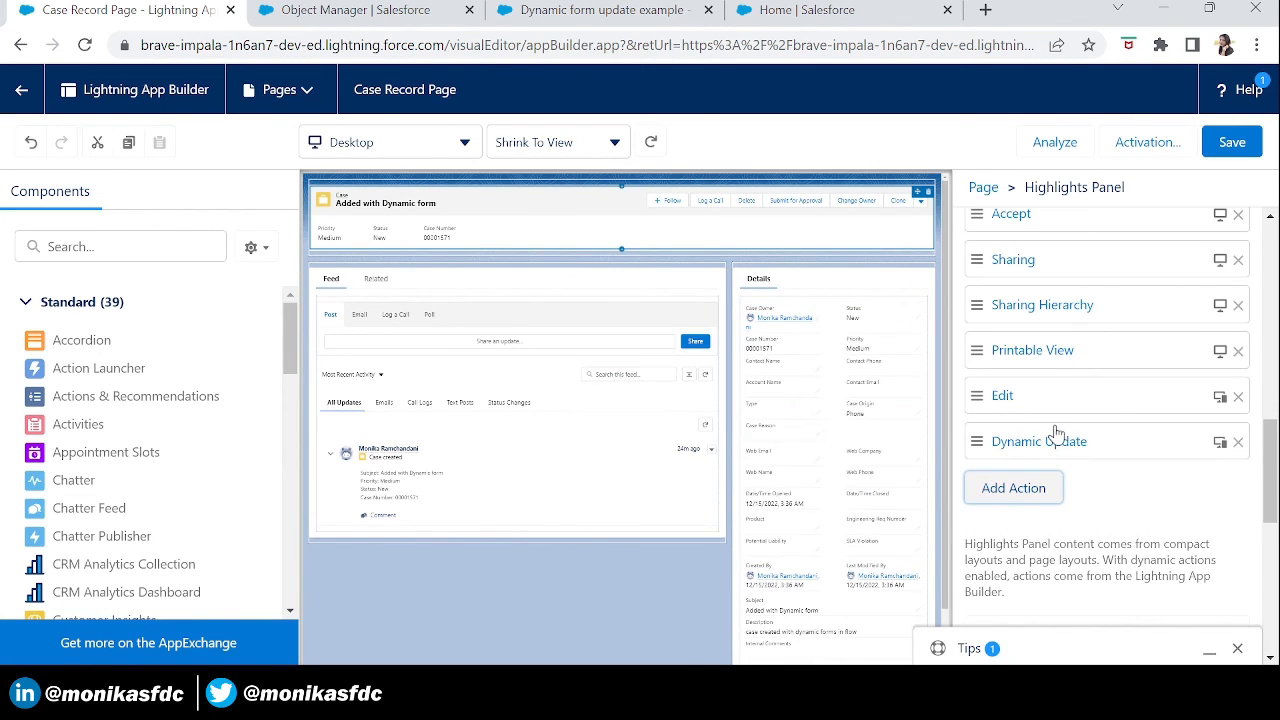
Move the Dynamic Update action to first place in the Highlights Panel's action list, above Post
{"action": "left_click_drag", "start_coordinate": [1032, 445], "coordinate": [1006, 215]}
{"action": "scroll", "coordinate": [1268, 430], "scroll_direction": "up", "scroll_amount": 2}
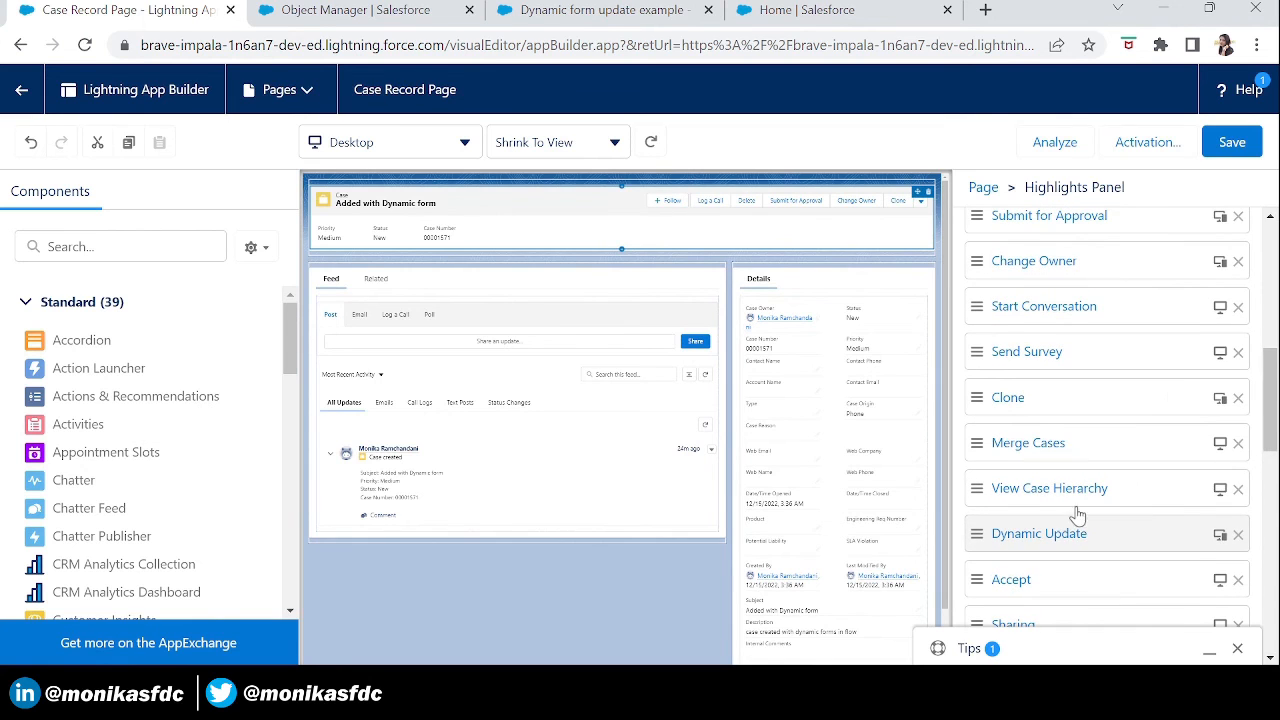
{"action": "left_click_drag", "start_coordinate": [1065, 530], "coordinate": [1060, 222]}
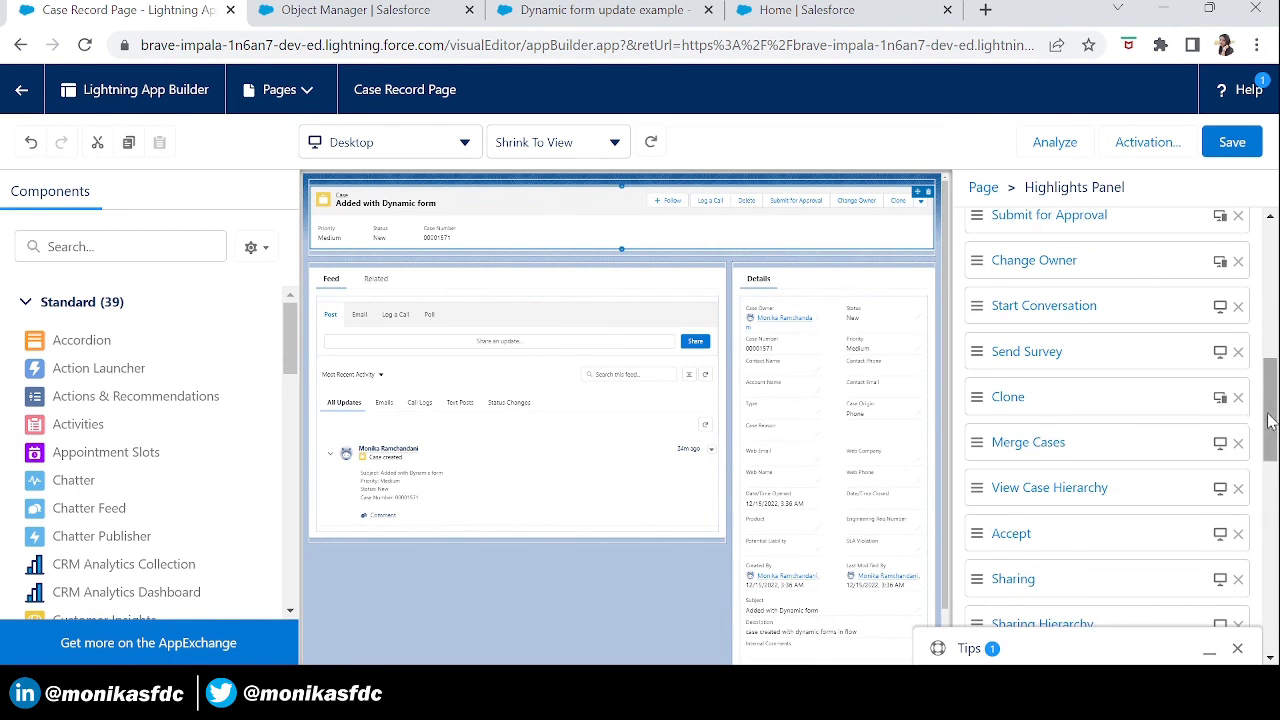
{"action": "scroll", "coordinate": [1265, 380], "scroll_direction": "down", "scroll_amount": 2}
{"action": "scroll", "coordinate": [1265, 380], "scroll_direction": "up", "scroll_amount": 5}
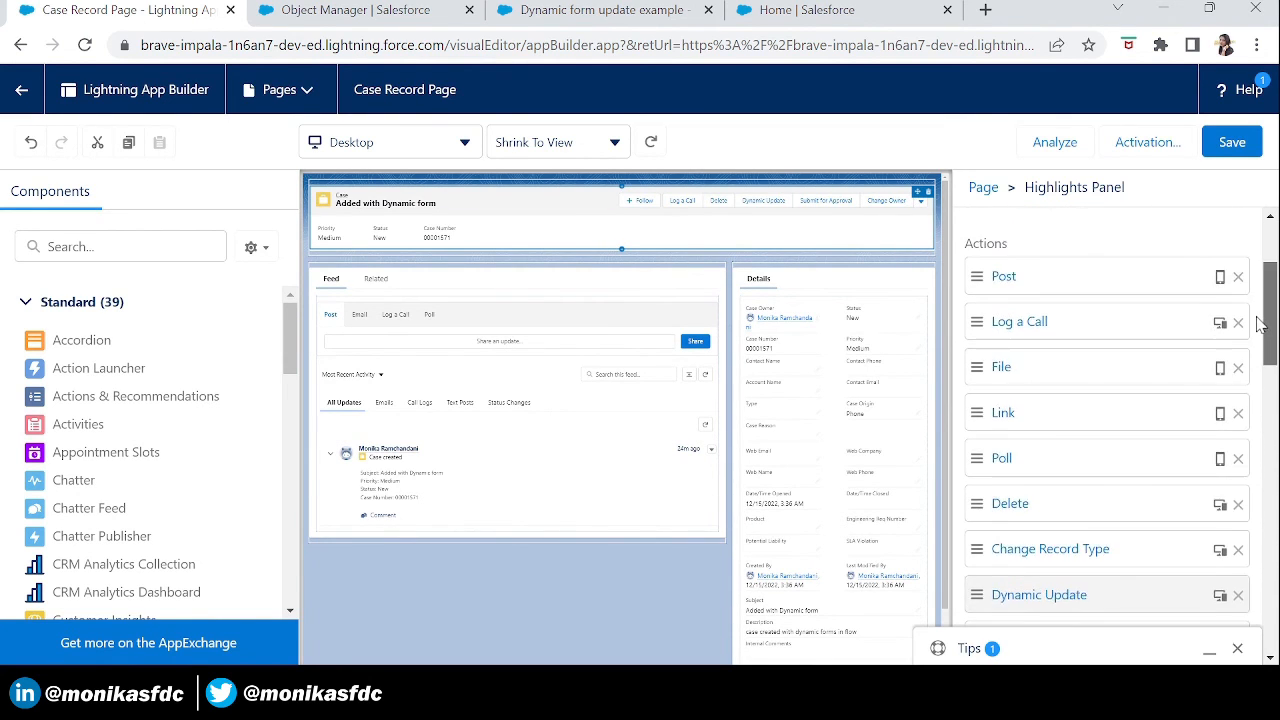
{"action": "left_click_drag", "start_coordinate": [1071, 543], "coordinate": [1063, 229]}
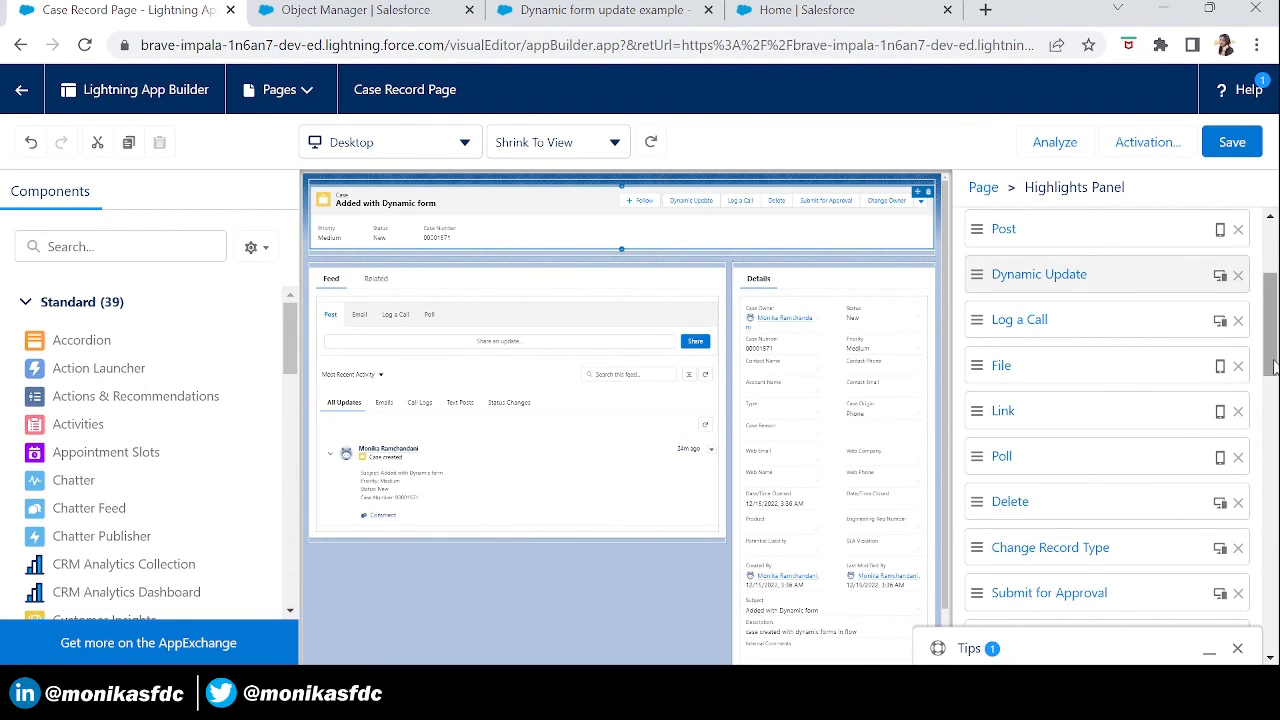
{"action": "scroll", "coordinate": [1270, 325], "scroll_direction": "up", "scroll_amount": 2}
{"action": "left_click_drag", "start_coordinate": [1071, 465], "coordinate": [1051, 398]}
Save the Case Record Page, check its activation settings, and return to the case record
{"action": "left_click", "coordinate": [1228, 143]}
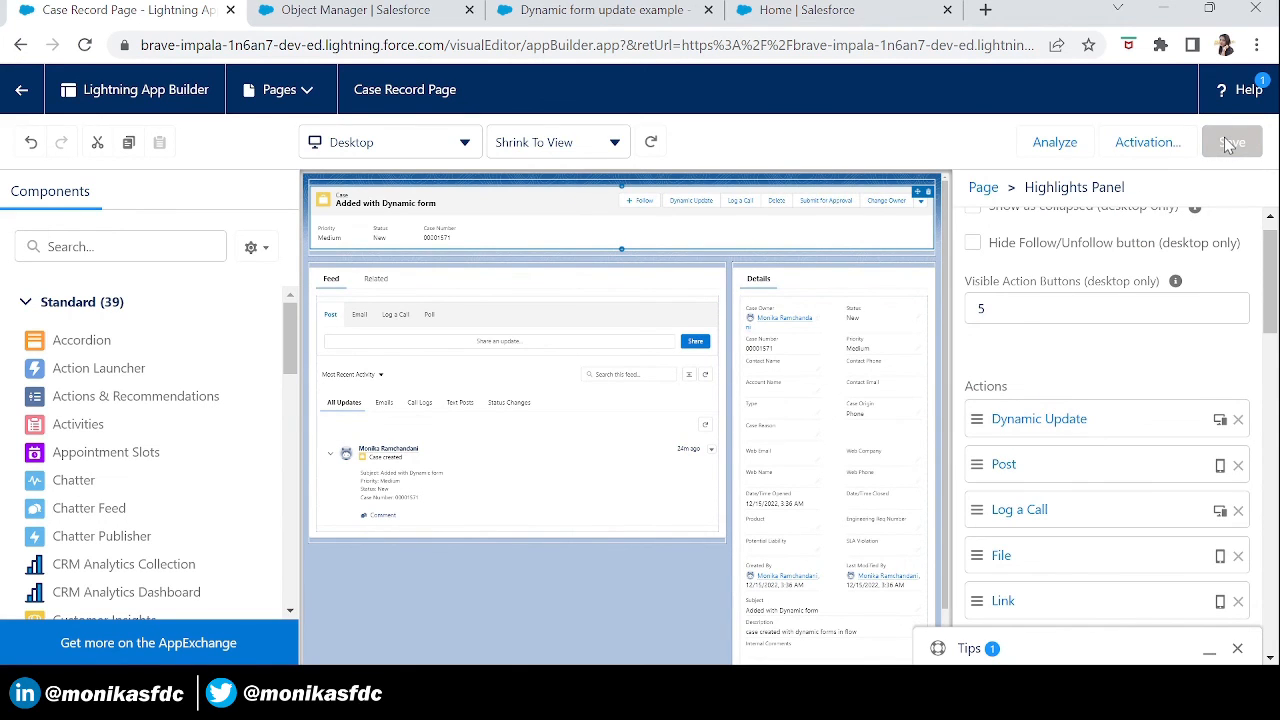
{"action": "left_click", "coordinate": [1138, 145]}
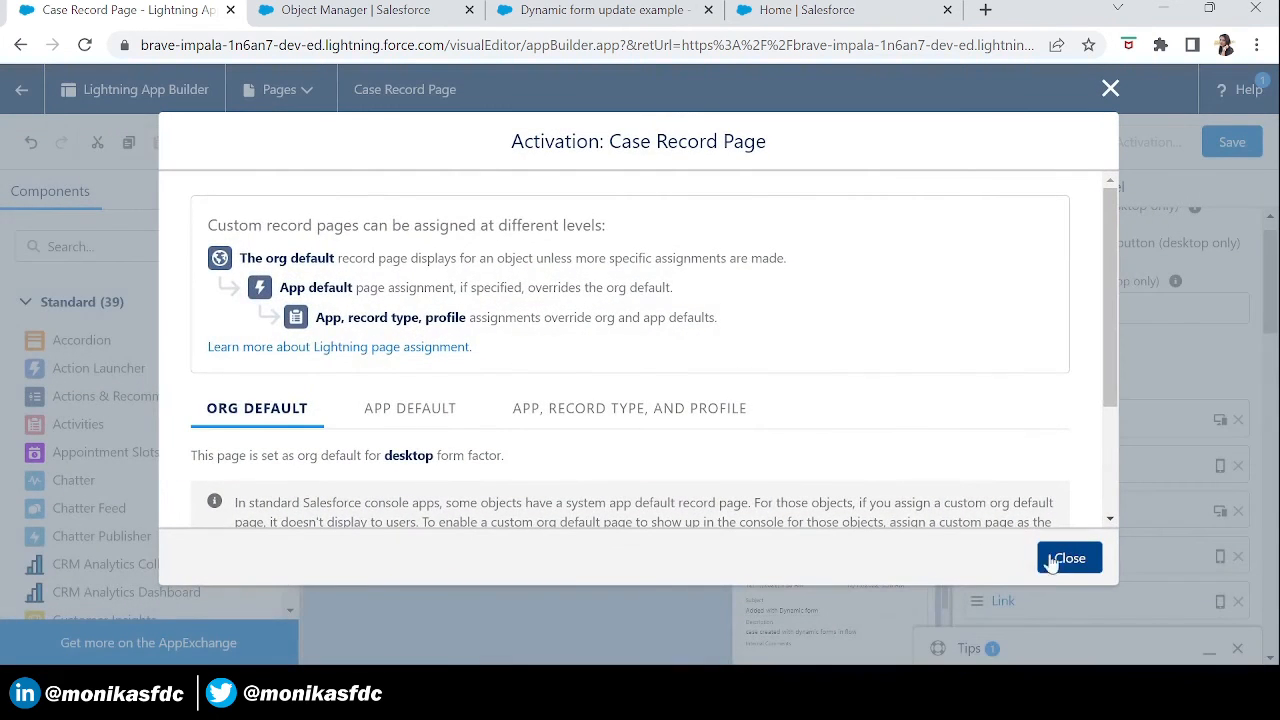
{"action": "left_click", "coordinate": [1050, 565]}
{"action": "left_click", "coordinate": [12, 94]}
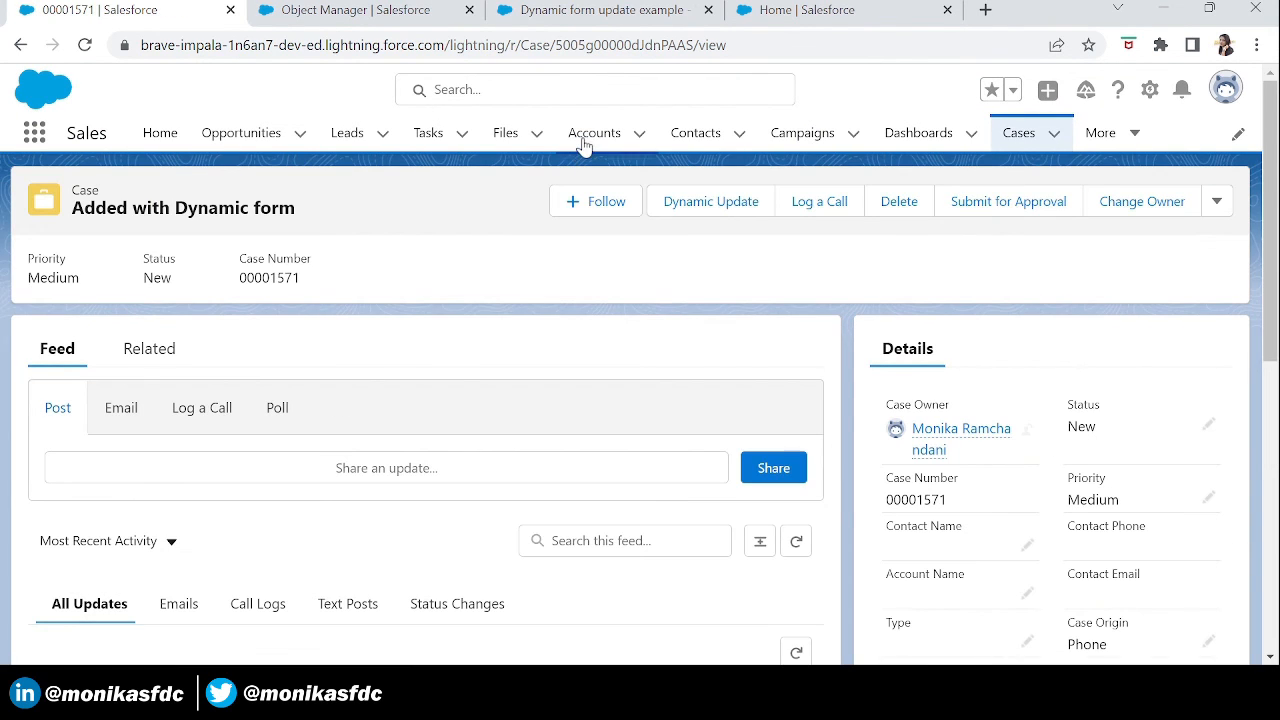
Run the Dynamic Update action on the case, setting Subject to "Updated with Dynamic form" and Type to Mechanical
{"action": "left_click", "coordinate": [711, 204]}
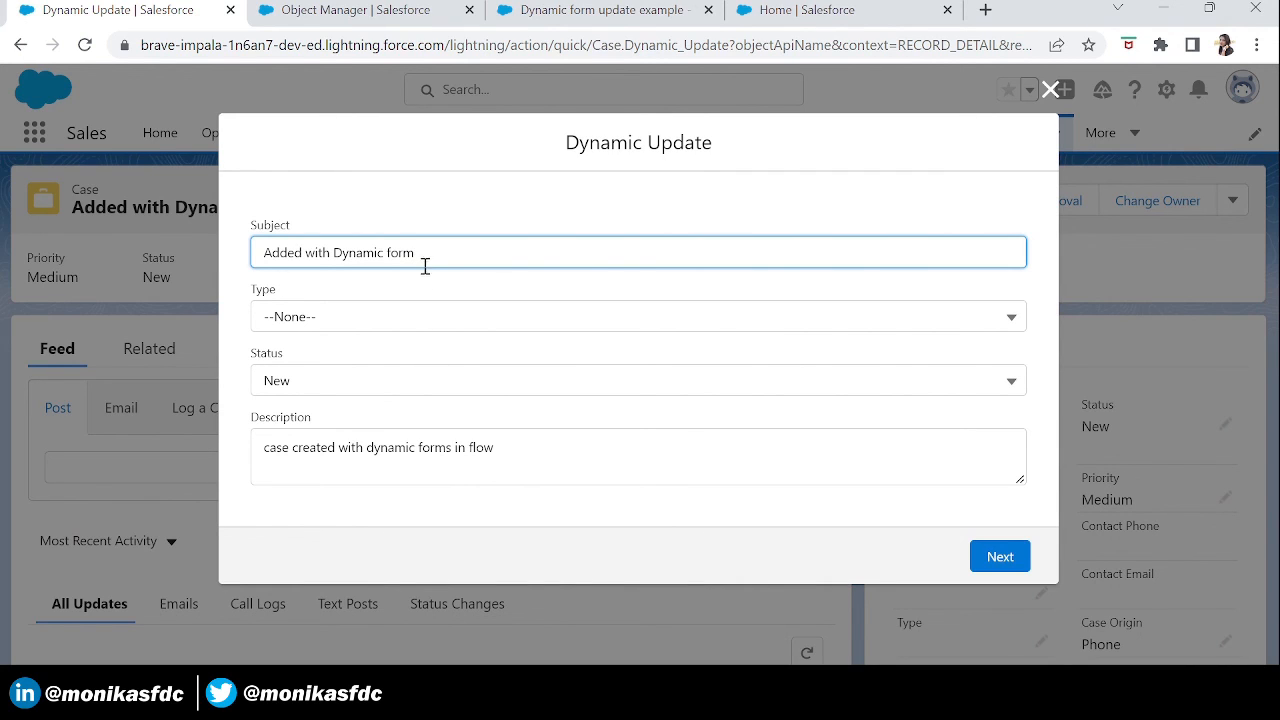
{"action": "left_click_drag", "start_coordinate": [423, 257], "coordinate": [209, 268]}
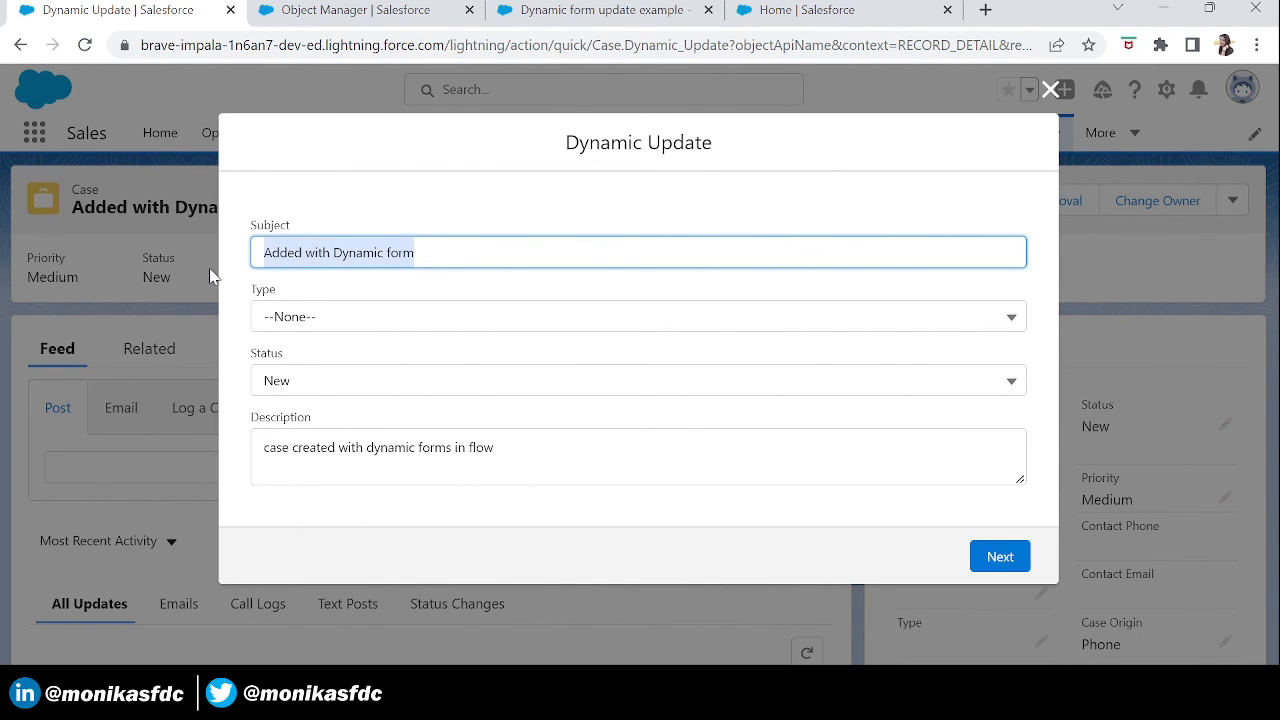
{"action": "type", "text": "Updated w"}
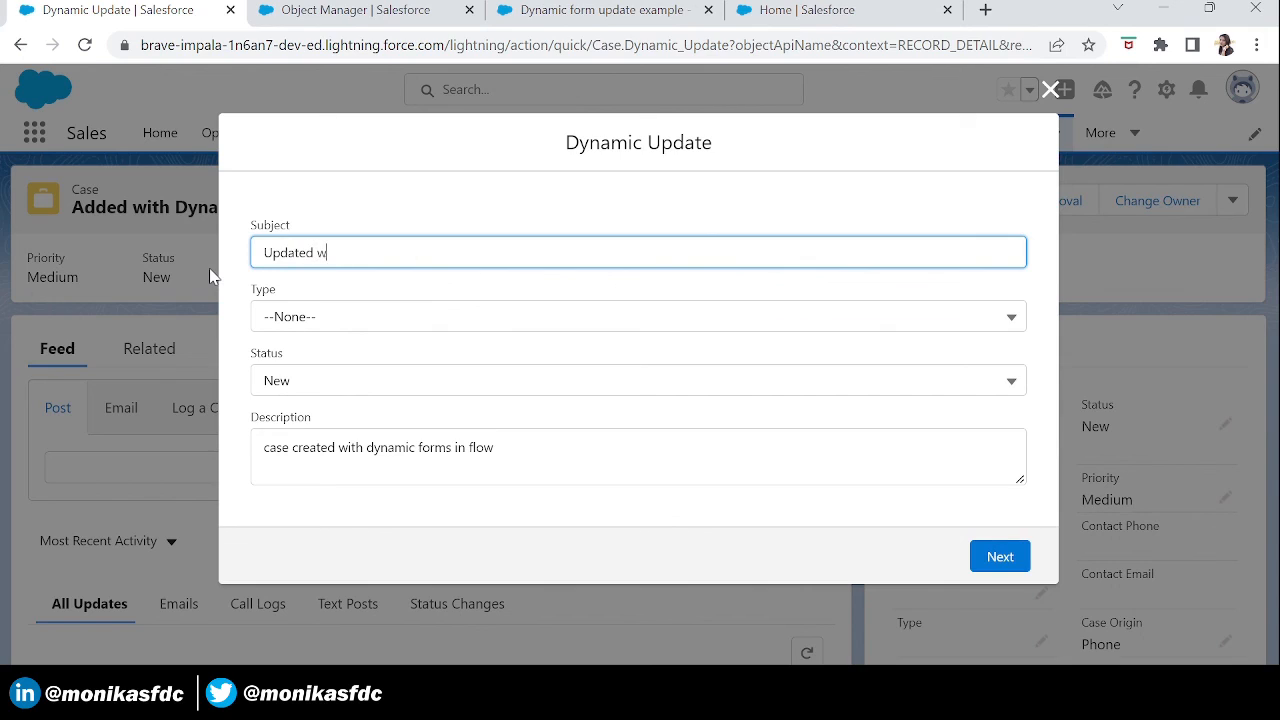
{"action": "type", "text": "ith Dynamic form"}
{"action": "left_click", "coordinate": [332, 322]}
{"action": "left_click", "coordinate": [331, 396]}
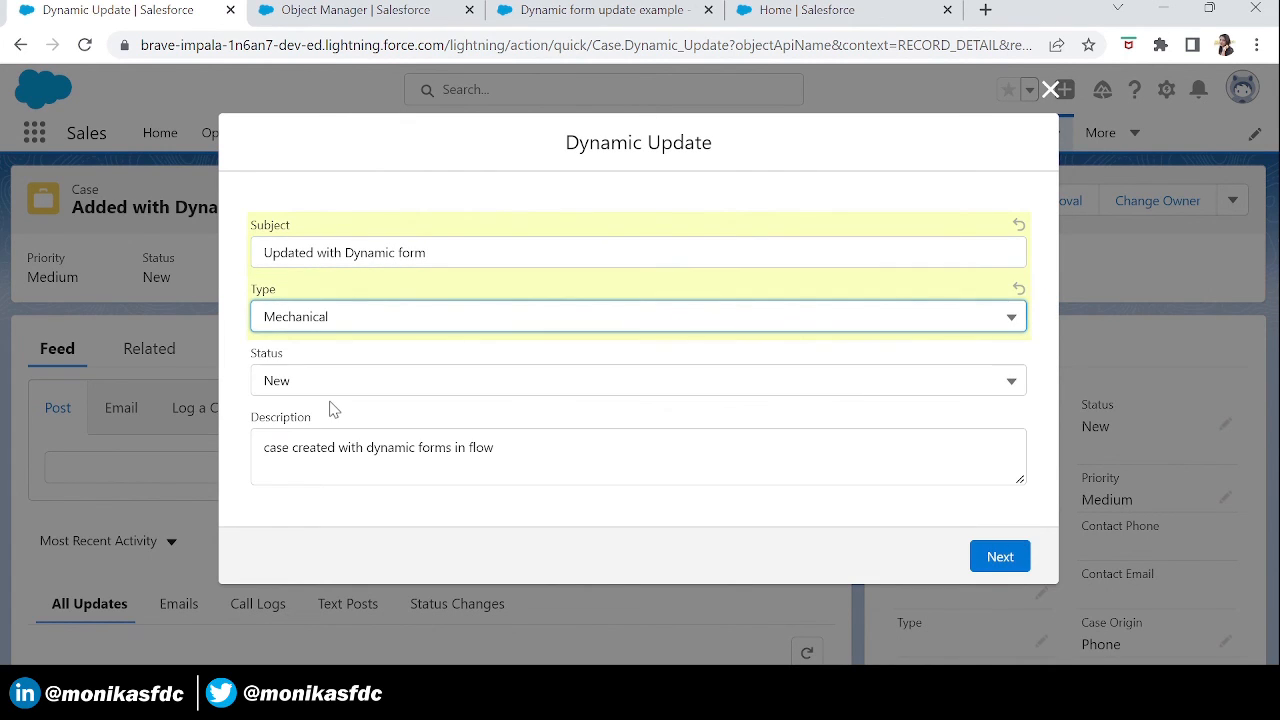
Submit the case update, finish the flow, and check the subject on the case record
{"action": "left_click", "coordinate": [1002, 566]}
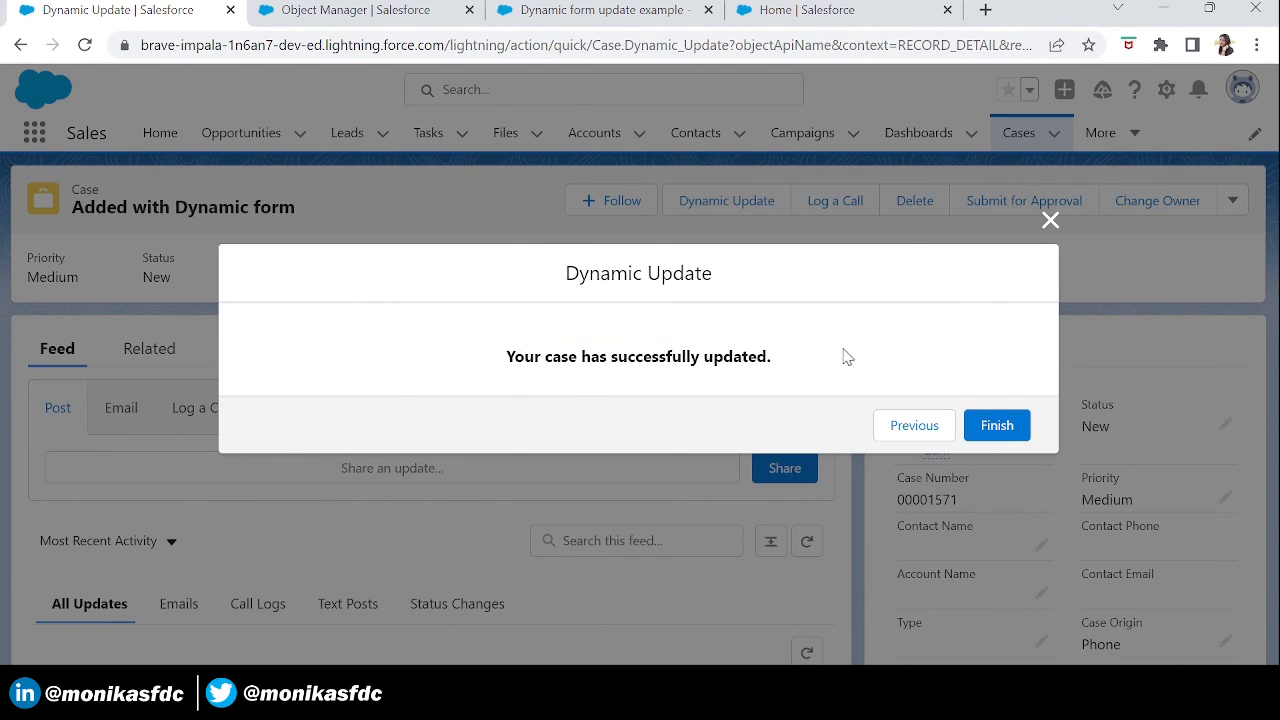
{"action": "left_click", "coordinate": [997, 426]}
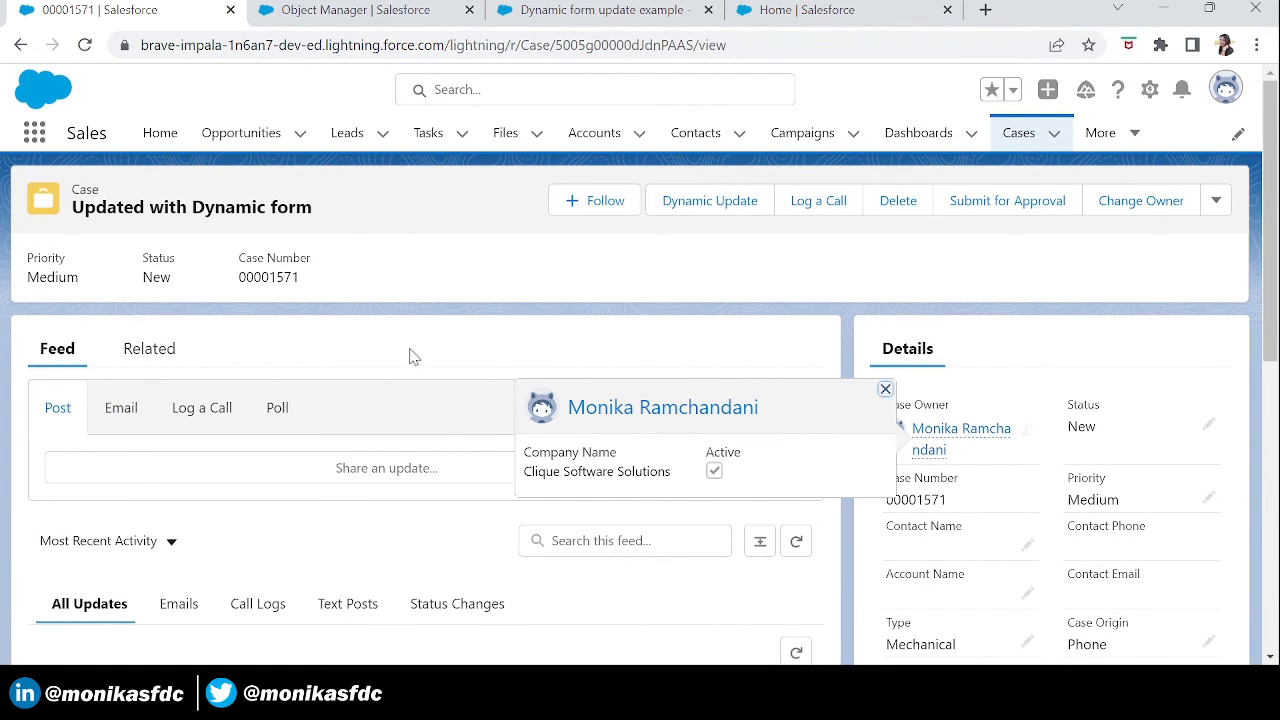
{"action": "left_click_drag", "start_coordinate": [312, 207], "coordinate": [72, 212]}
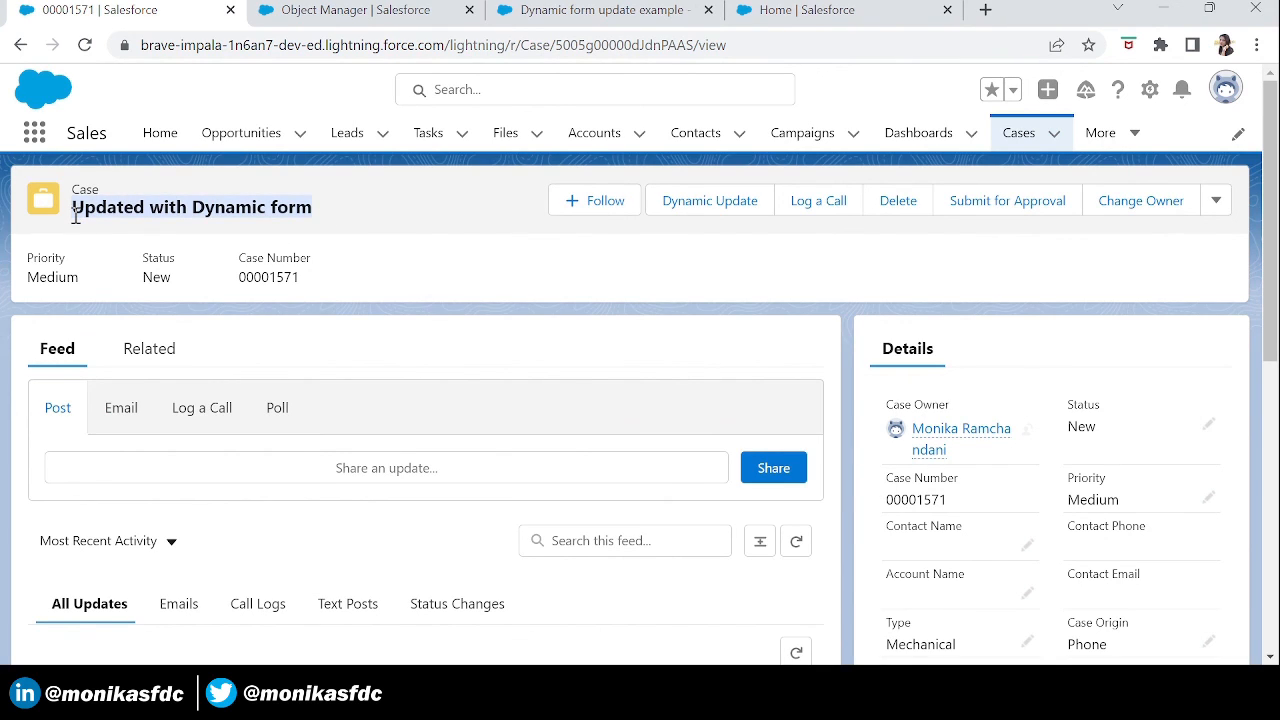